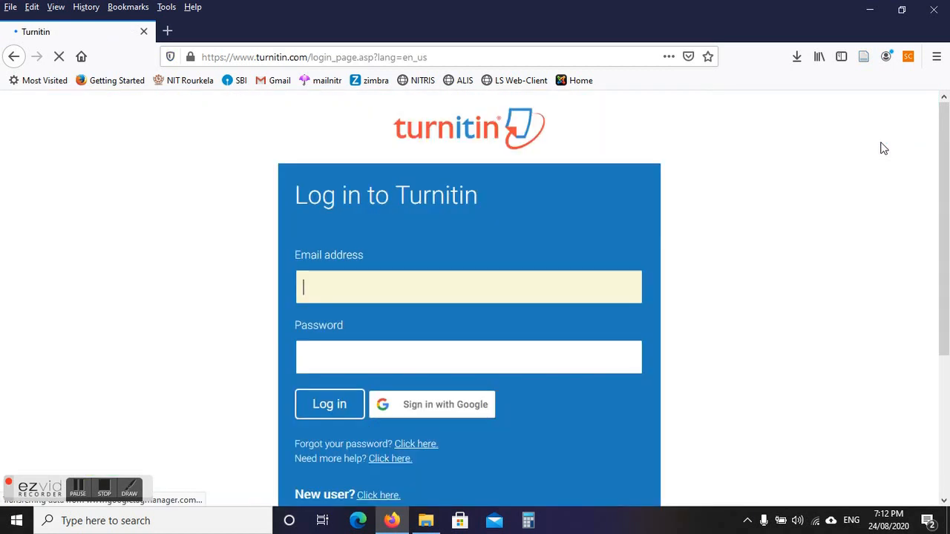
Sign in to Turnitin with the saved account e-mail and password, declining the browser's save-login prompt.
click(426, 300)
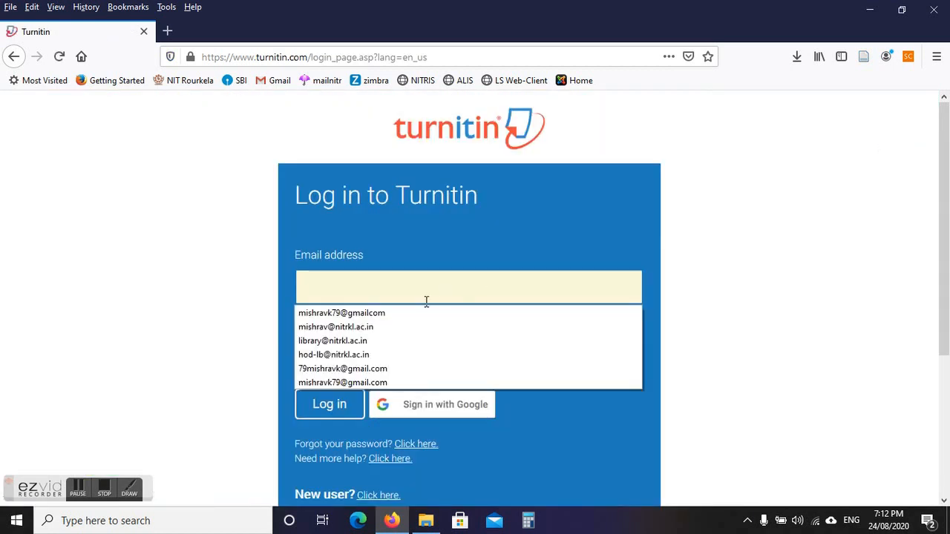
click(315, 330)
click(339, 361)
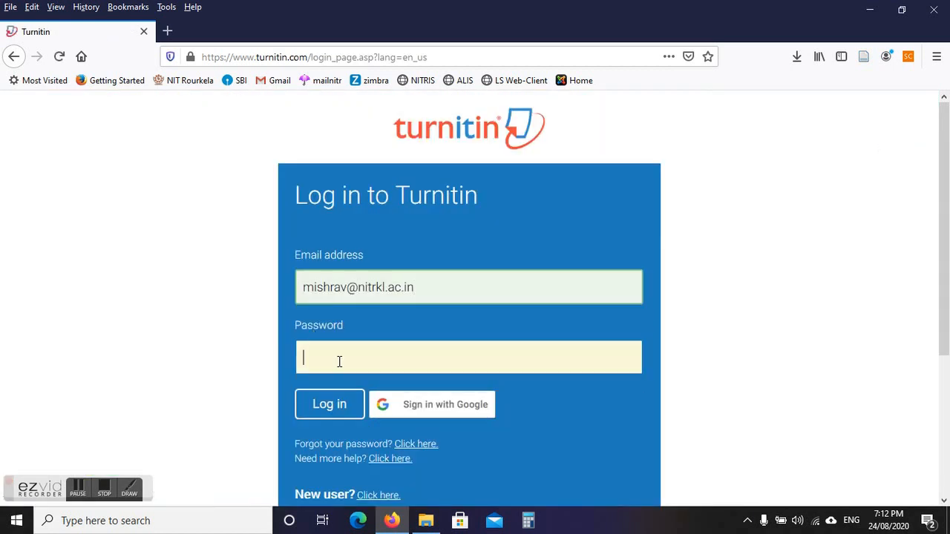
text(•••••••••)
click(324, 409)
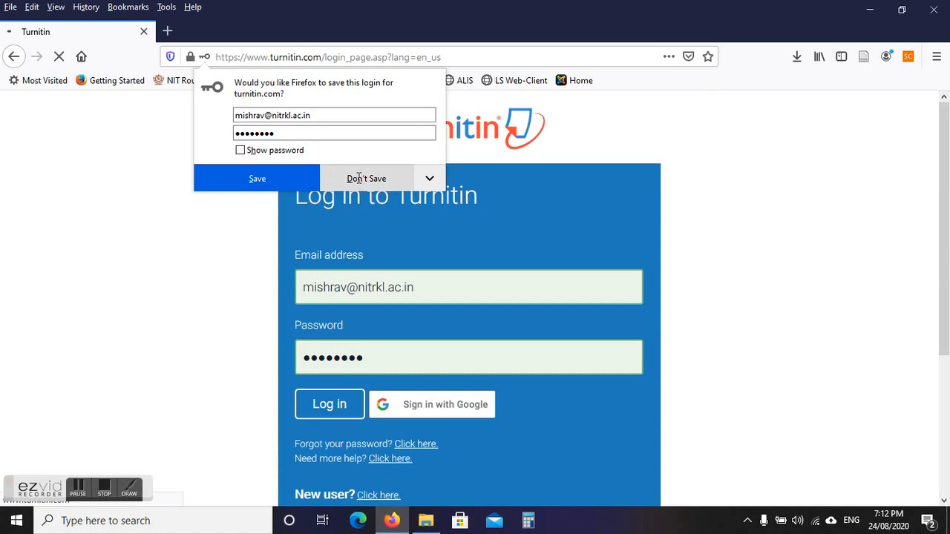
click(361, 178)
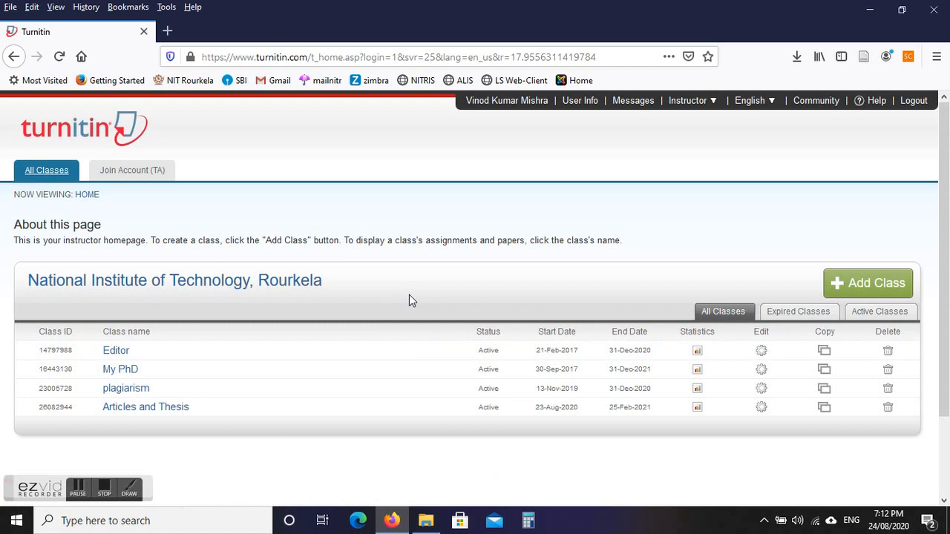
Start a new Standard class named 'Similarity check'.
click(851, 284)
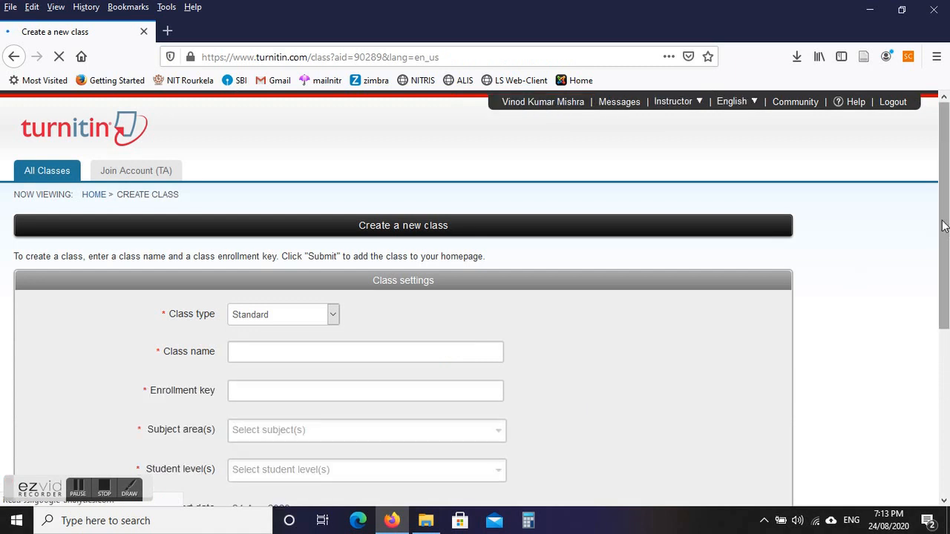
drag(943, 224, 946, 291)
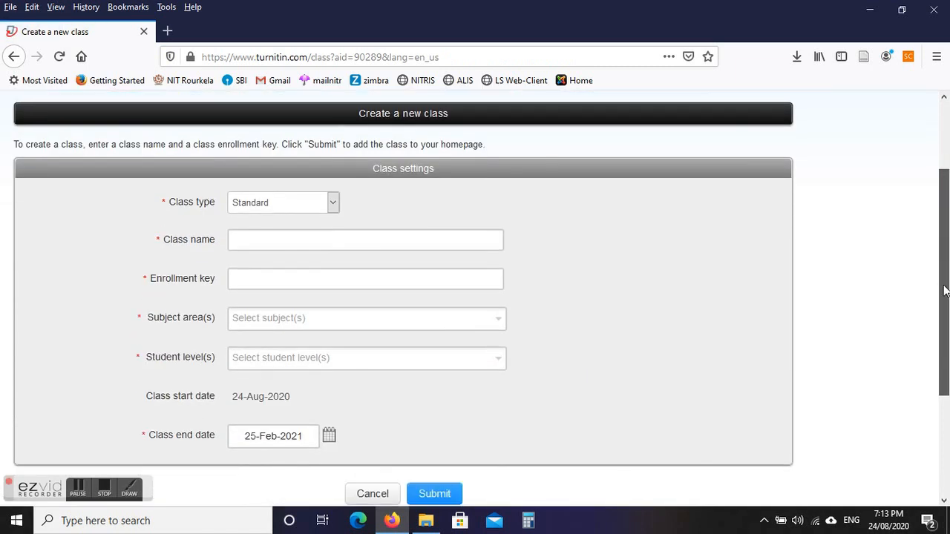
click(264, 201)
click(264, 201)
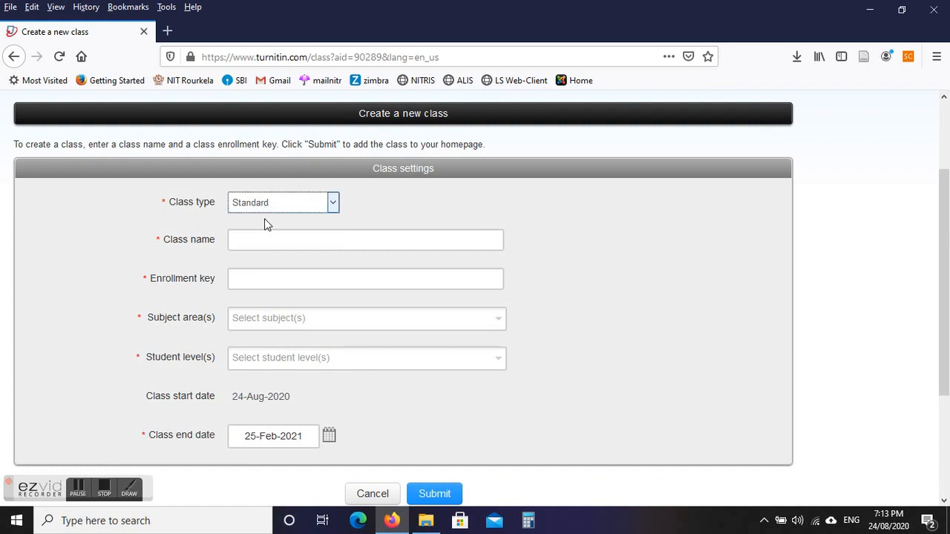
click(264, 239)
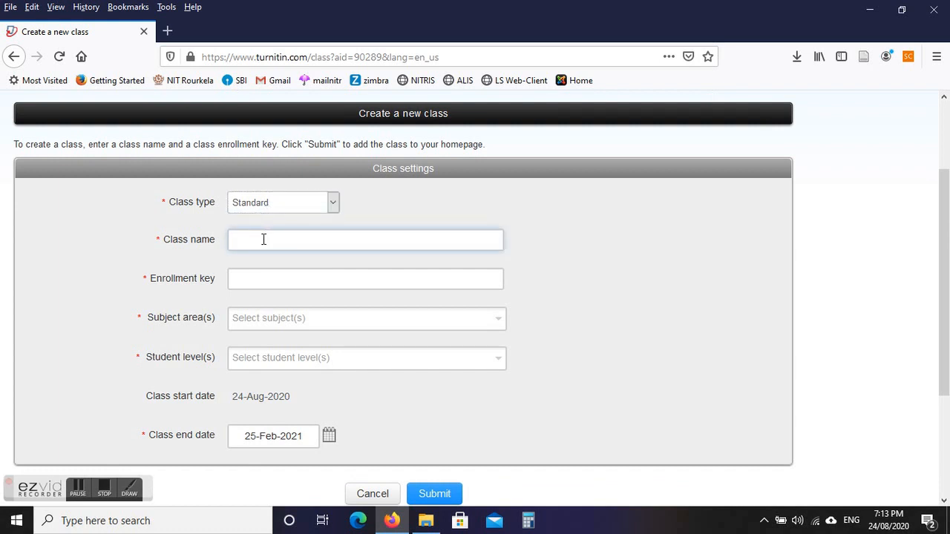
text(Simi)
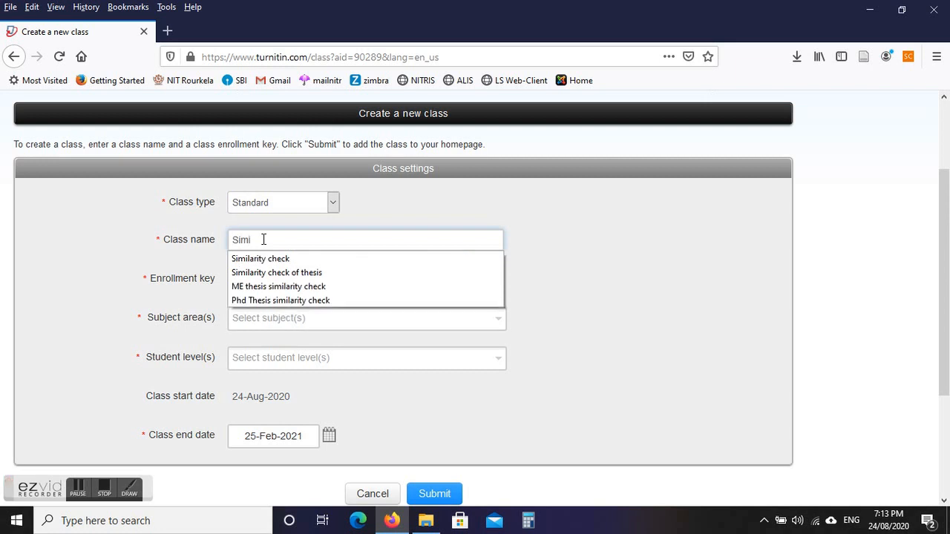
text(larity)
click(271, 259)
Enter the class enrollment key and choose subject Engineering and level Career and Technical.
click(264, 280)
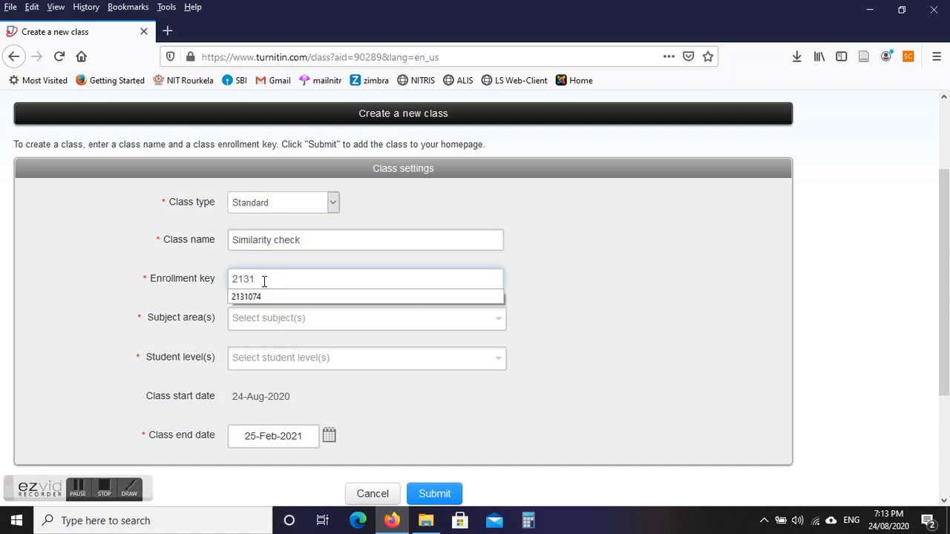
click(558, 281)
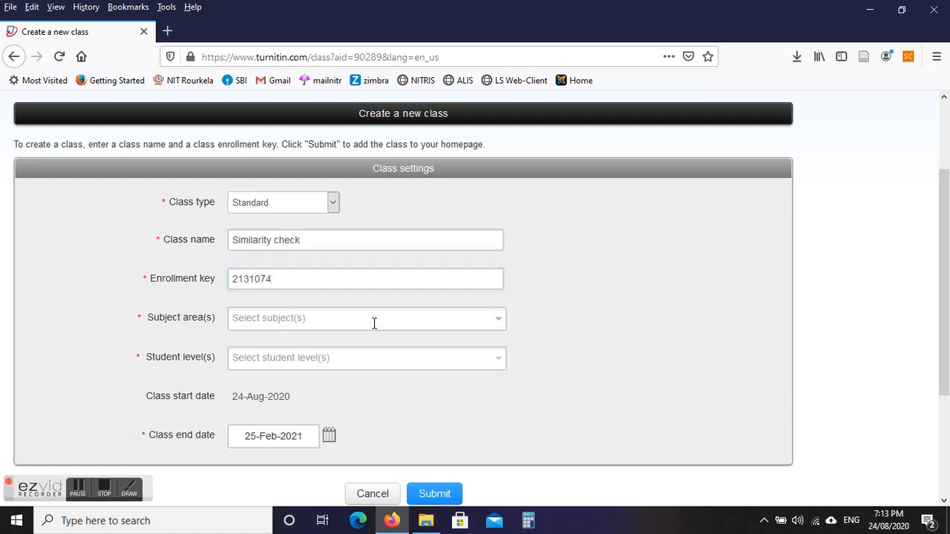
click(314, 319)
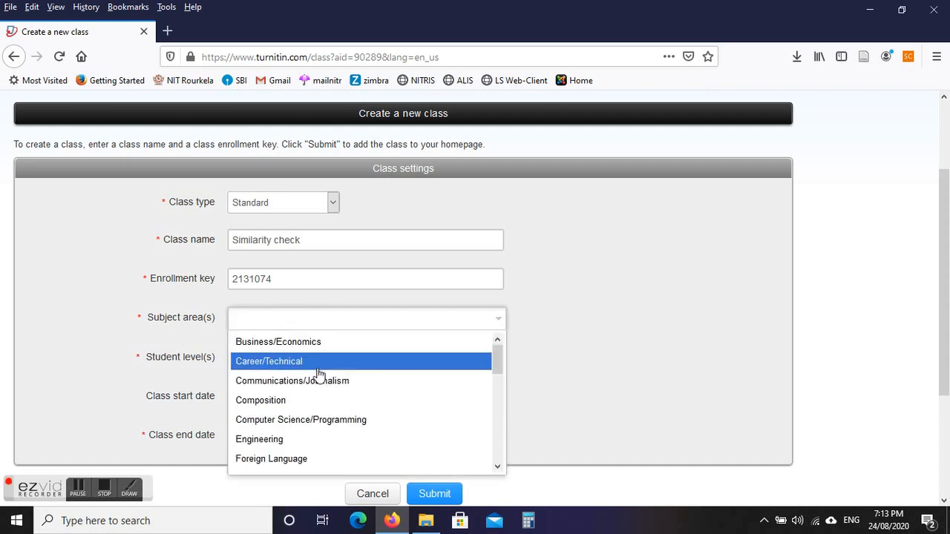
click(288, 441)
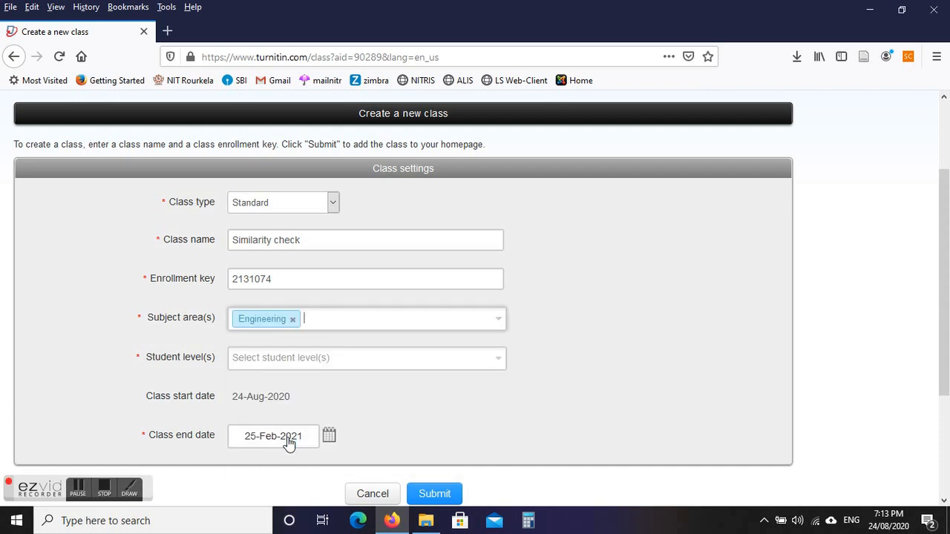
click(312, 359)
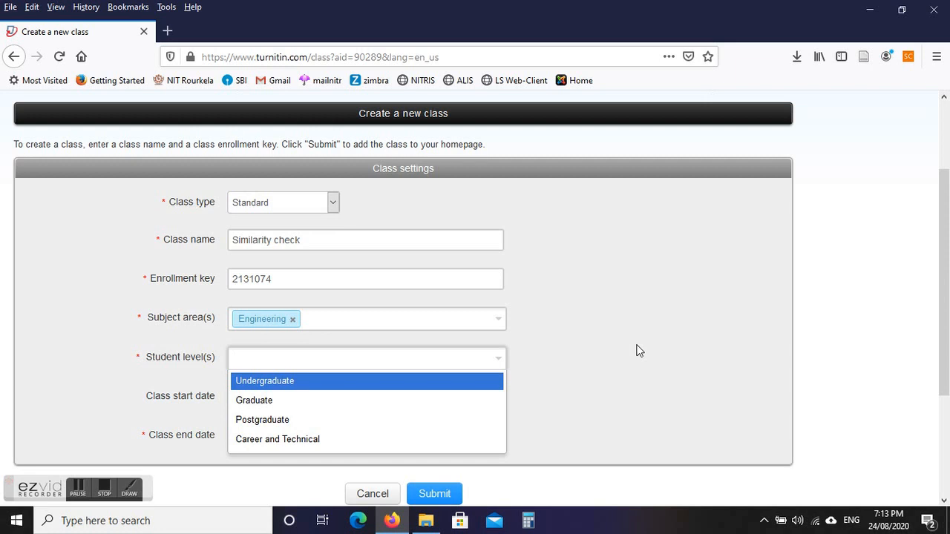
click(302, 440)
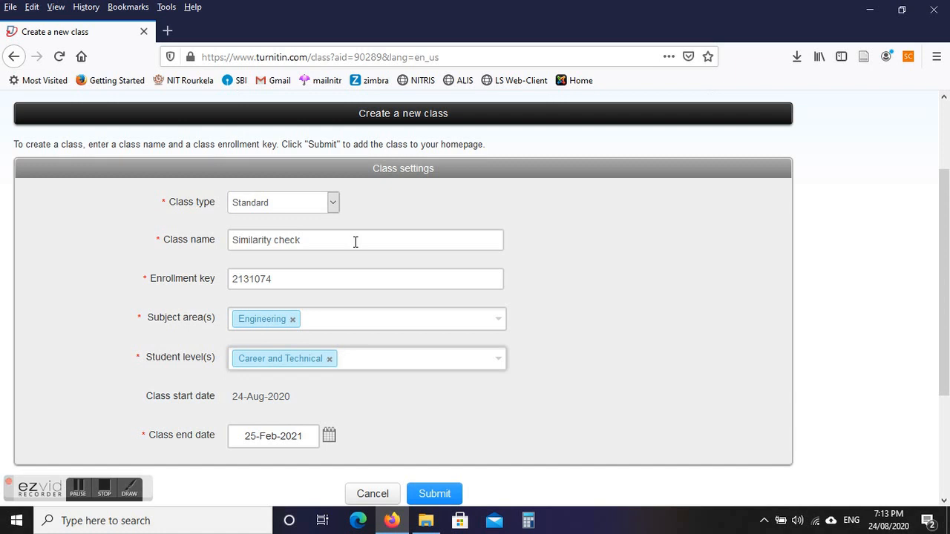
click(274, 281)
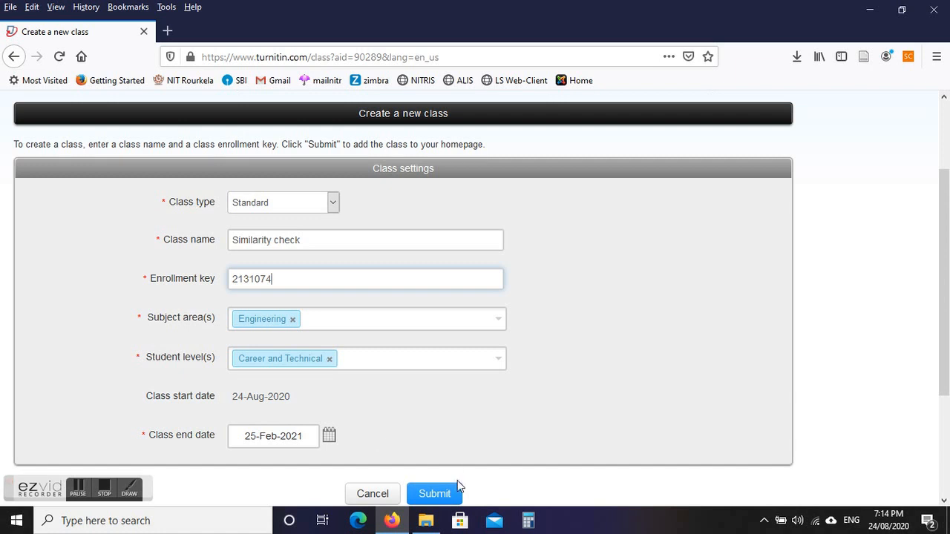
Submit the Similarity check class and select its new class ID in the confirmation.
click(438, 495)
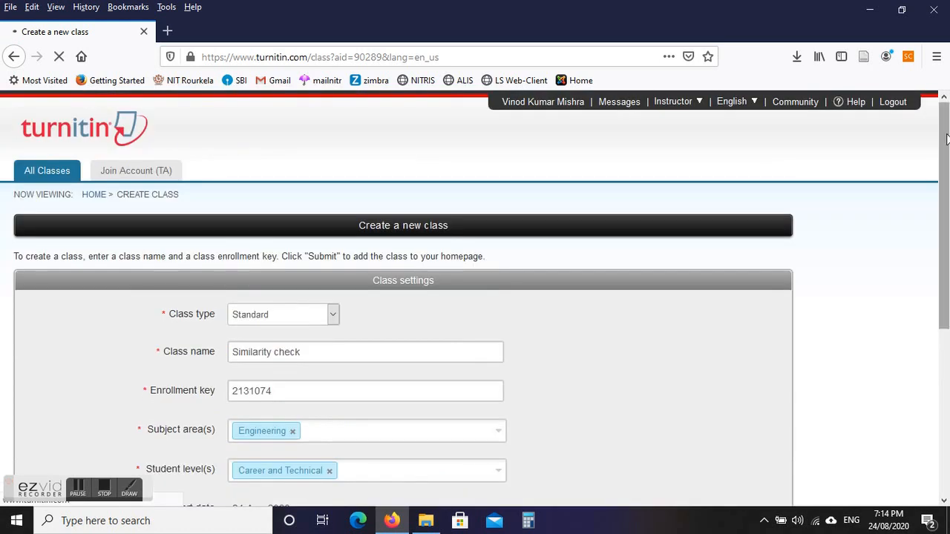
drag(945, 156, 941, 237)
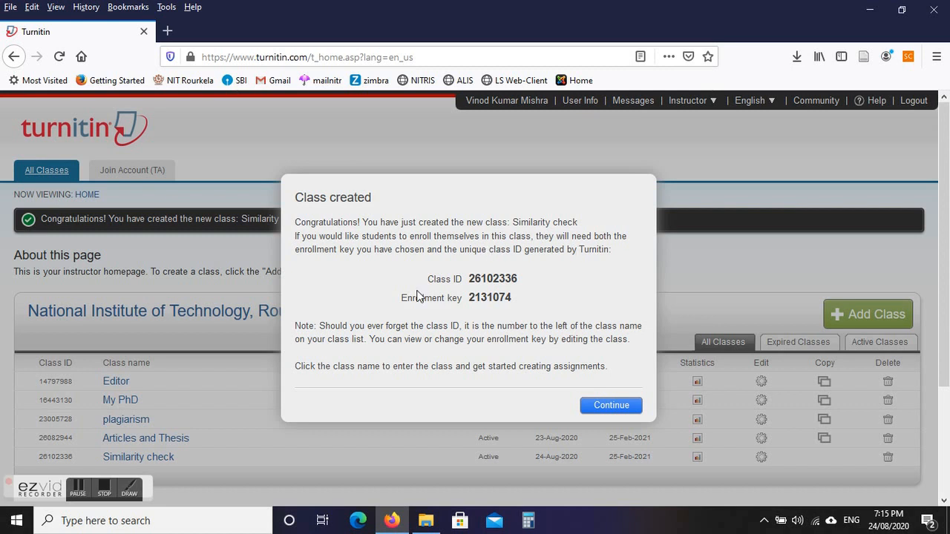
double_click(437, 279)
mouse_move(480, 279)
mouse_down()
mouse_move(517, 279)
mouse_move(461, 282)
mouse_move(474, 280)
mouse_up()
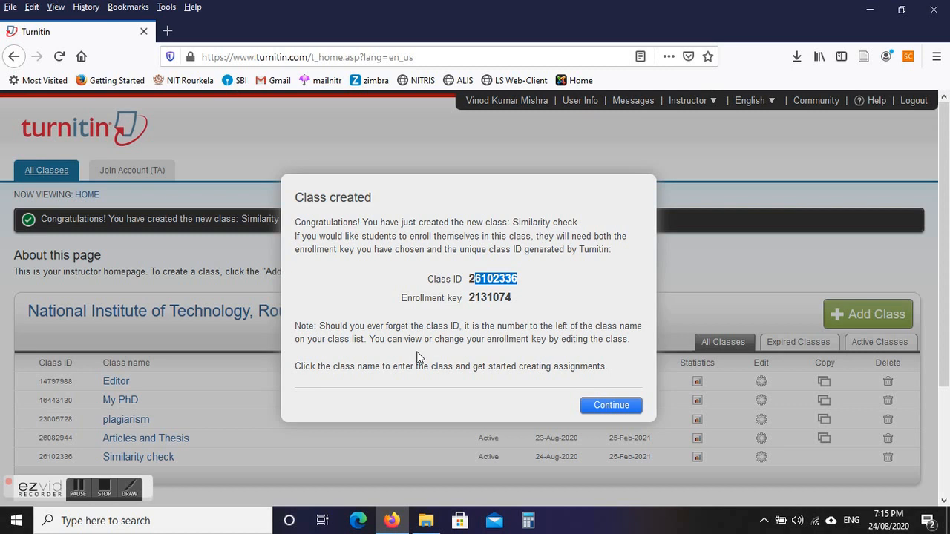
click(609, 406)
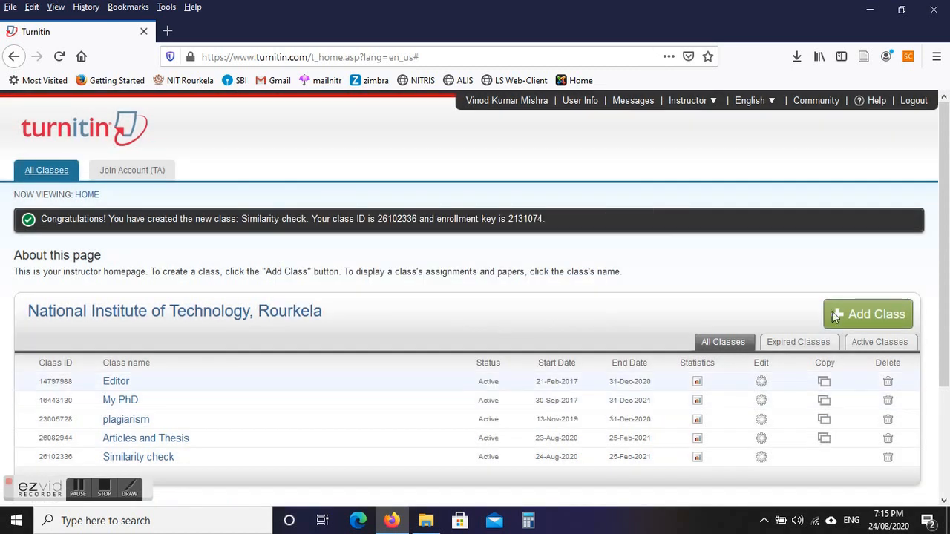
Open the Similarity check class from the instructor's class list.
drag(943, 245, 944, 313)
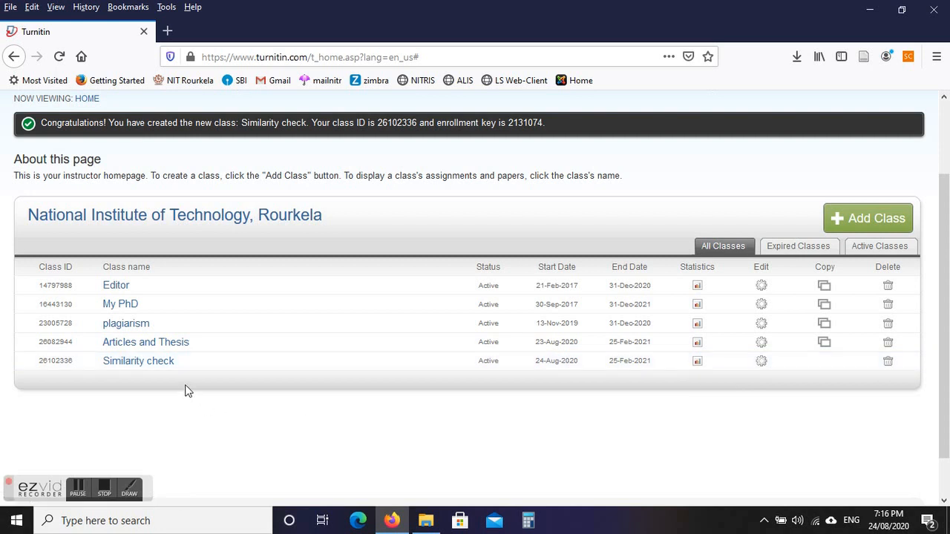
click(151, 365)
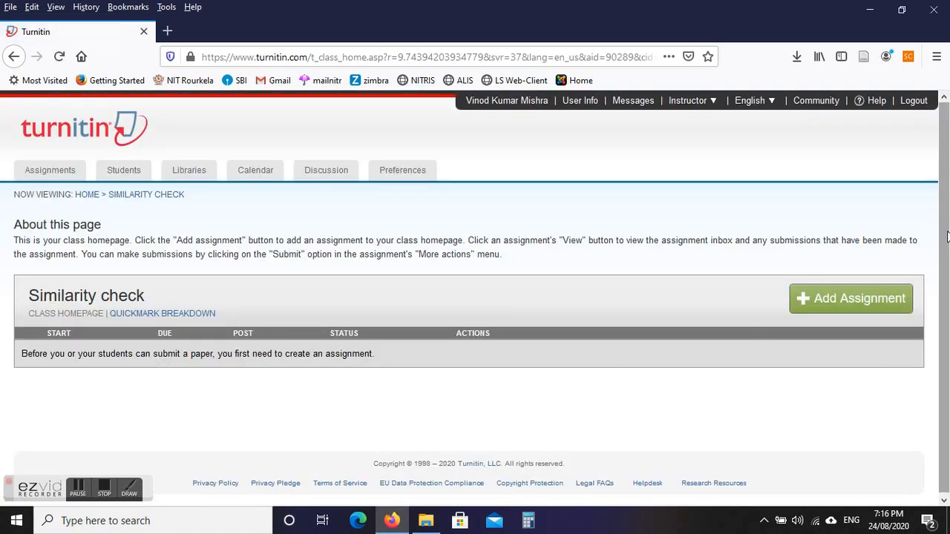
scroll(933, 340, down, 1)
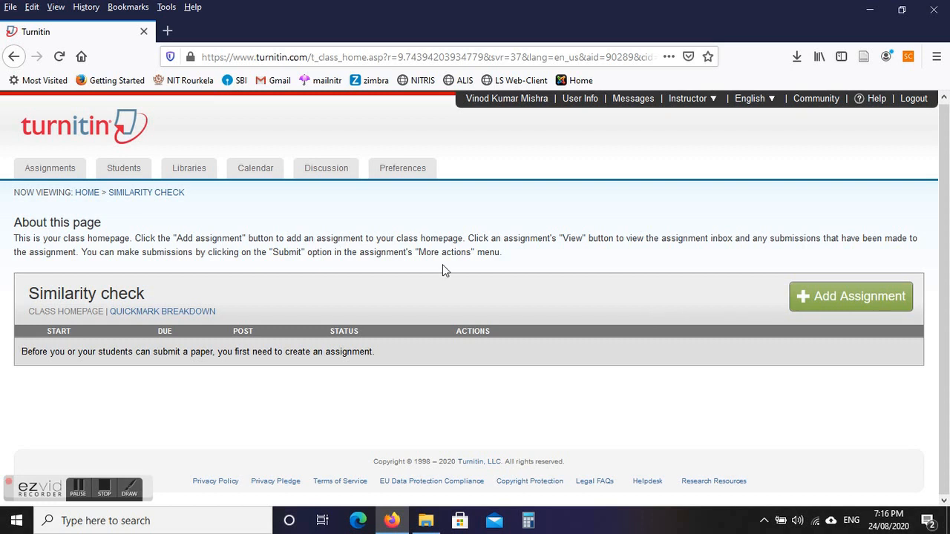
Add a new assignment to the class titled 'Articles and Theses'.
click(845, 298)
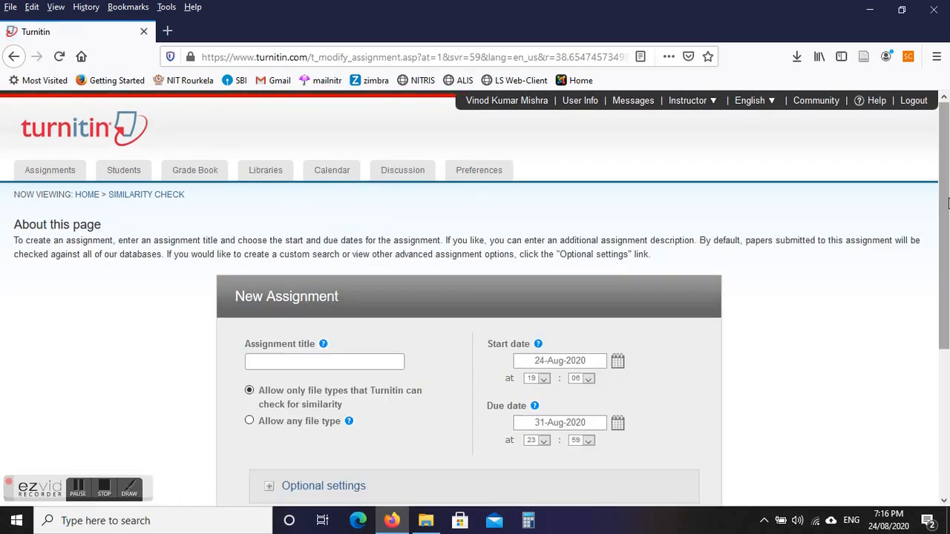
scroll(946, 201, down, 2)
click(303, 270)
mouse_move(324, 252)
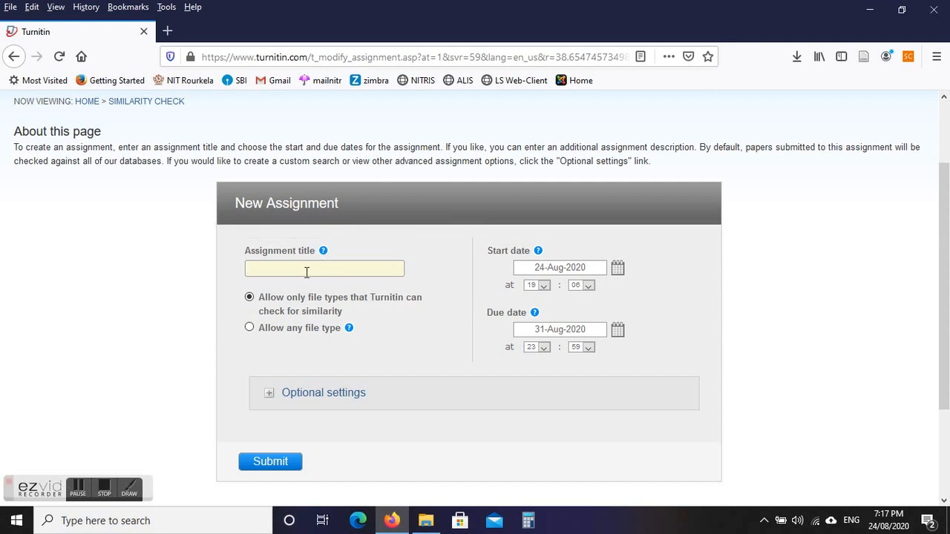
click(306, 272)
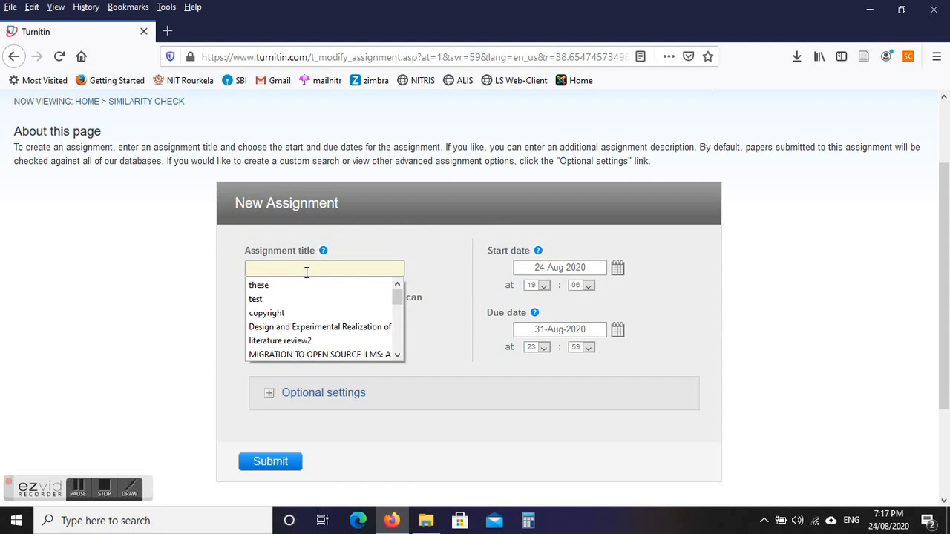
text(Articles and Theses)
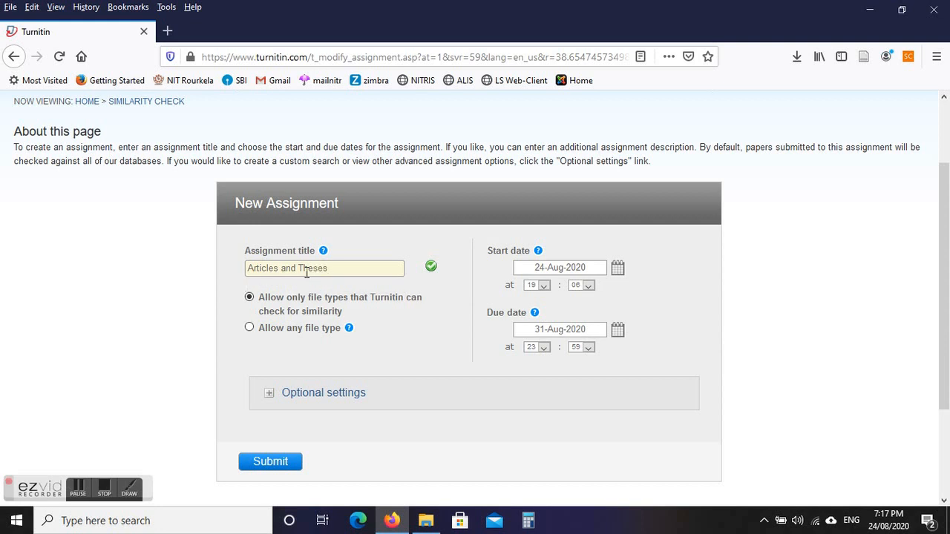
click(179, 285)
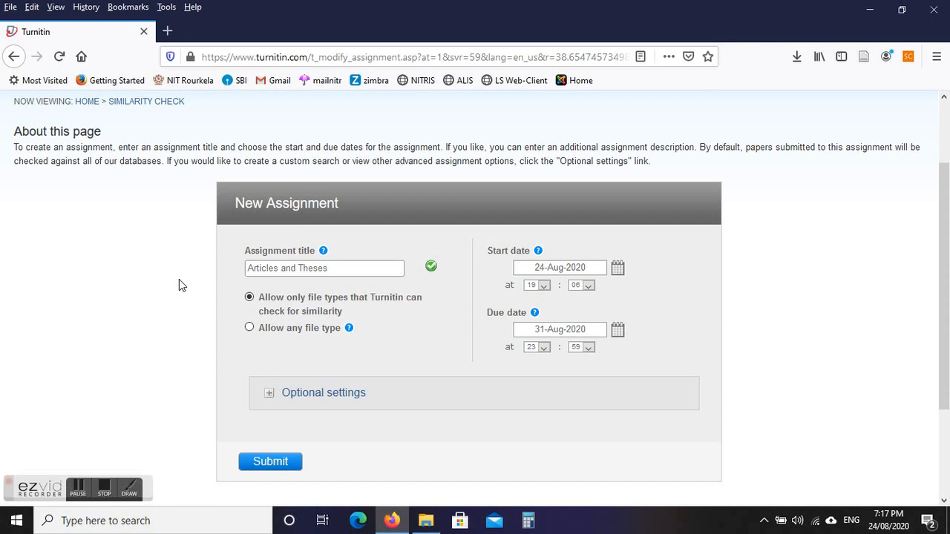
click(335, 267)
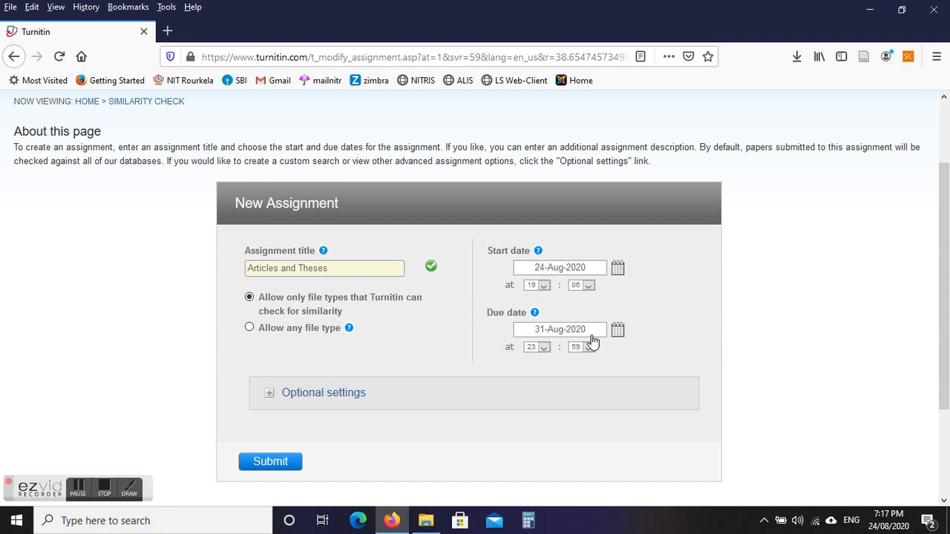
Allow only Turnitin-checkable file types, expand optional settings, and scroll to the Similarity Report options.
click(330, 309)
click(312, 394)
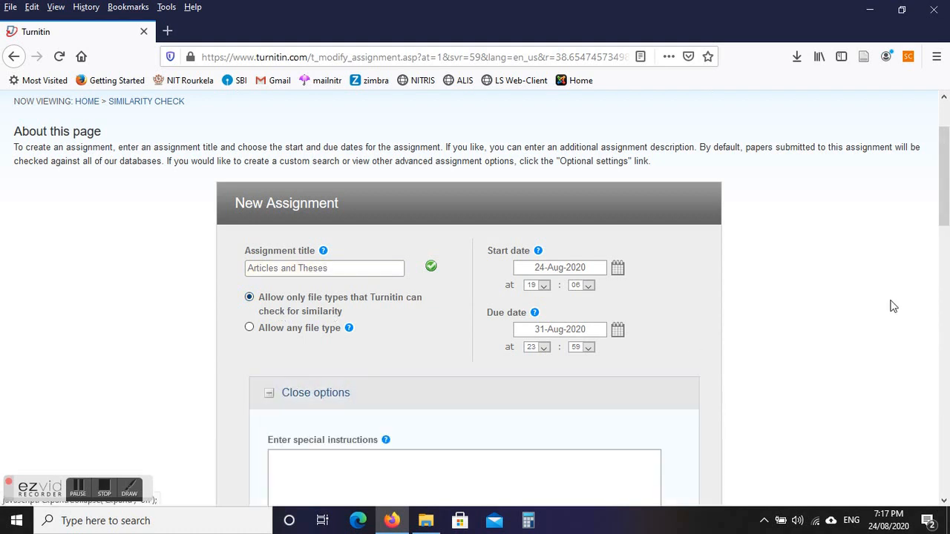
scroll(944, 241, down, 3)
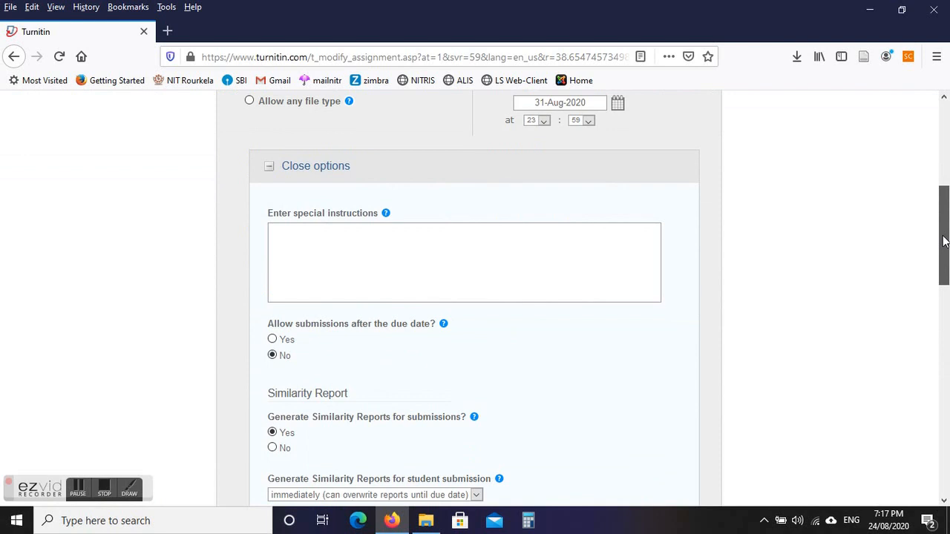
click(349, 221)
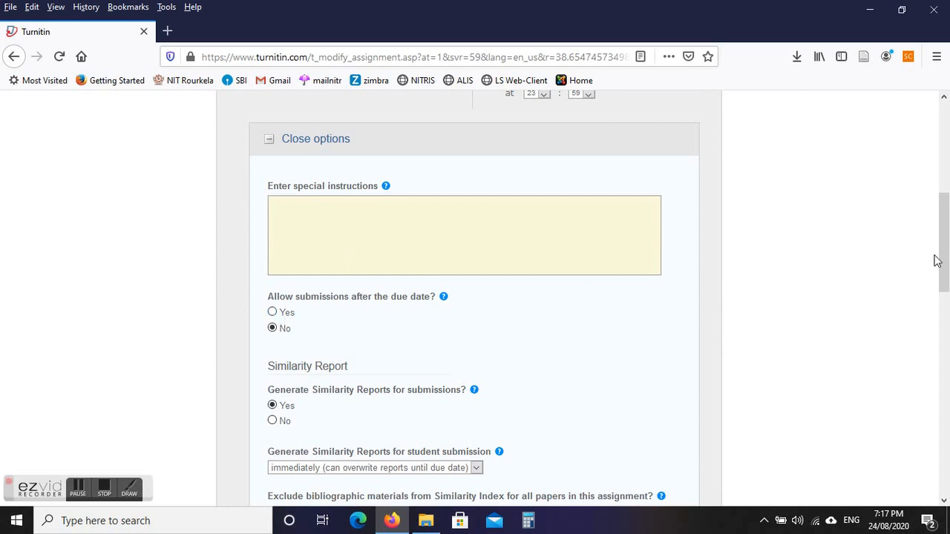
drag(943, 261, 942, 206)
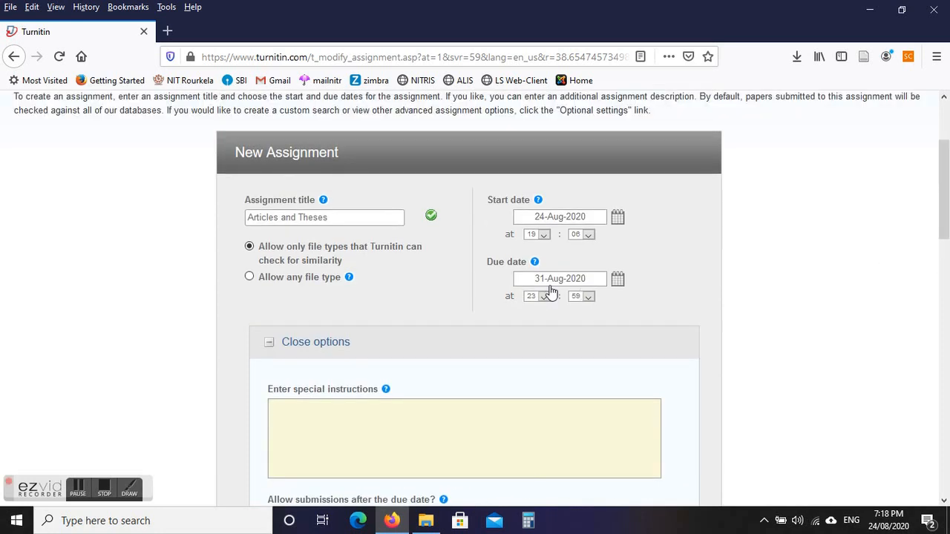
drag(946, 228, 946, 307)
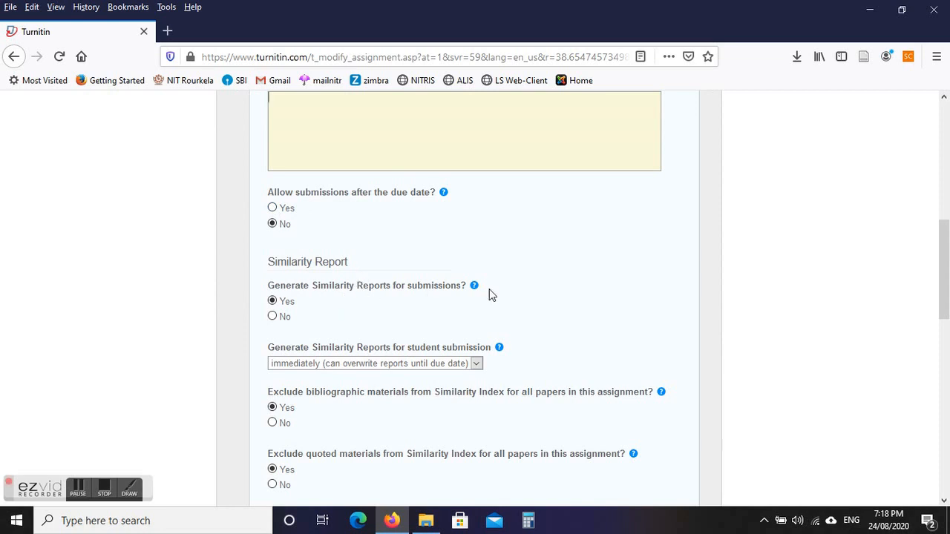
mouse_move(473, 290)
drag(947, 266, 946, 275)
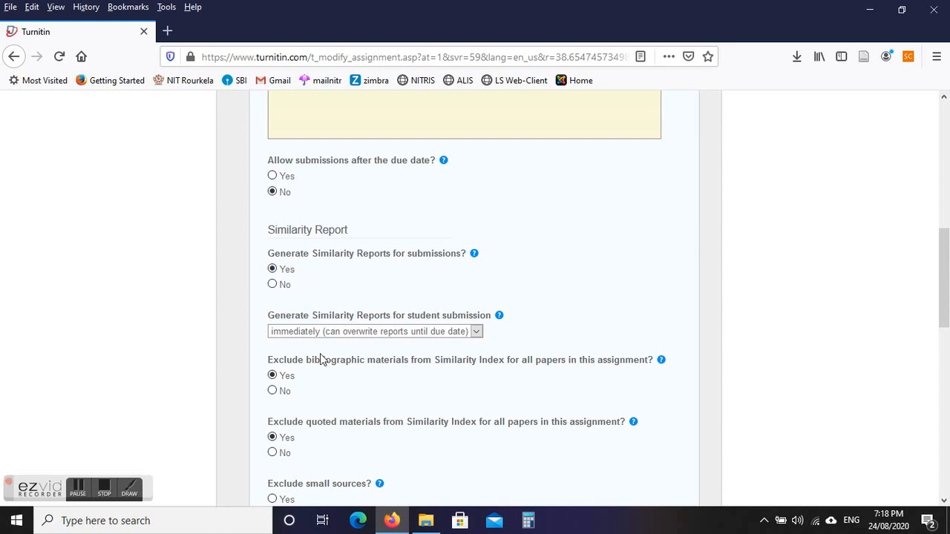
click(418, 332)
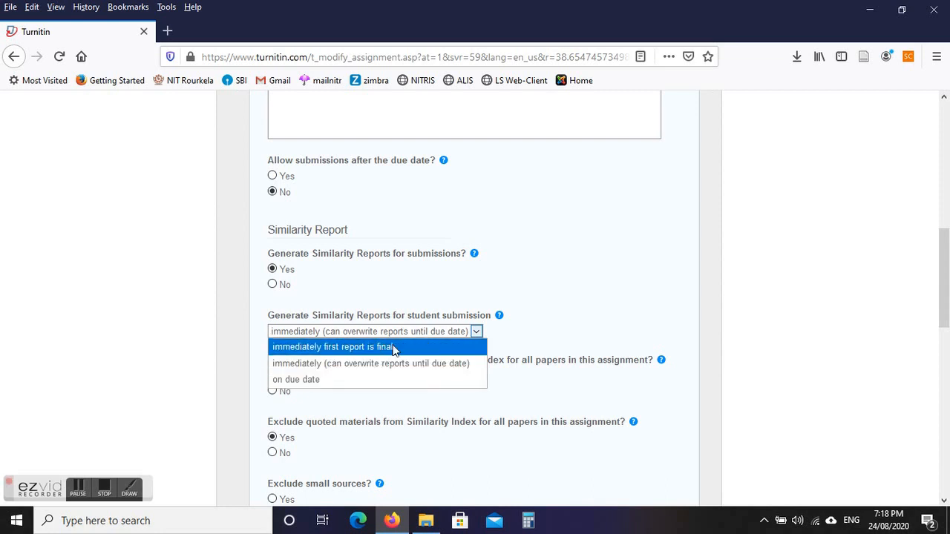
click(543, 302)
mouse_move(499, 317)
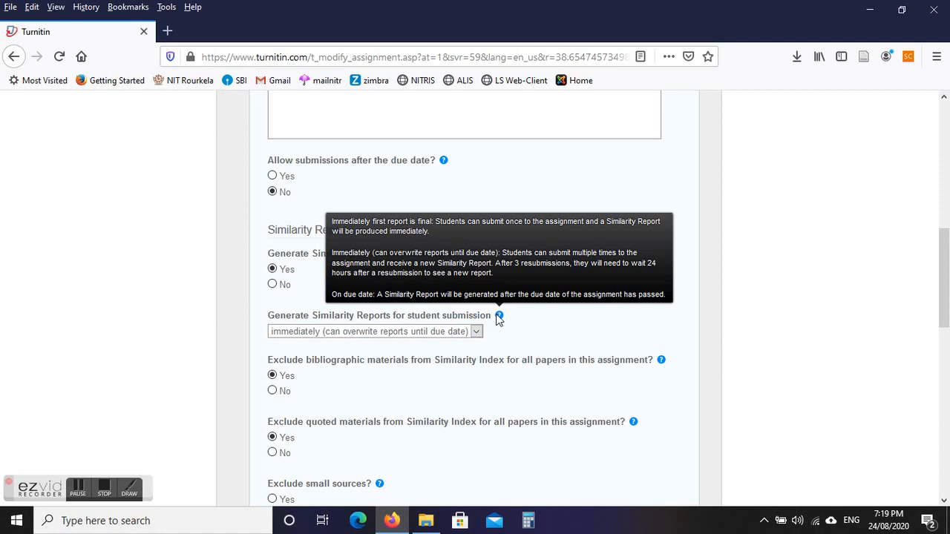
click(476, 334)
click(370, 363)
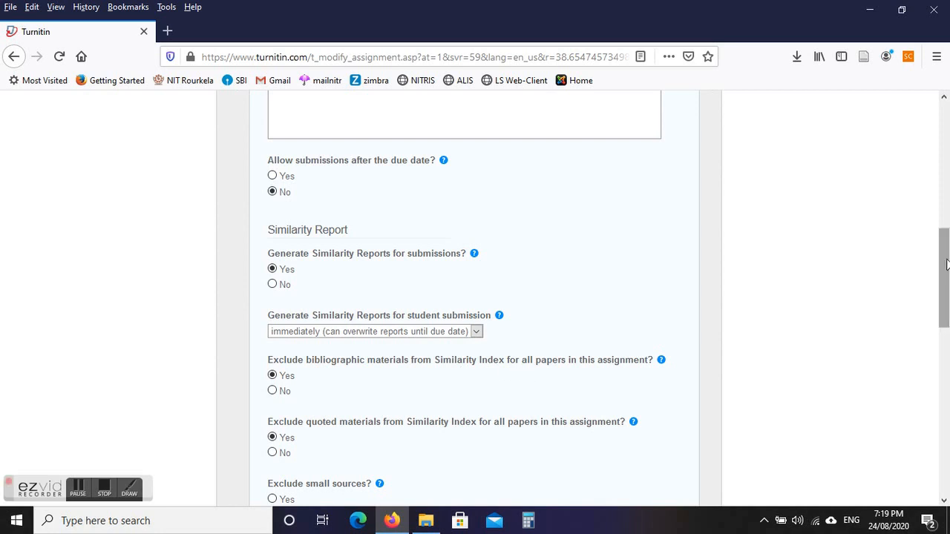
drag(946, 264, 946, 286)
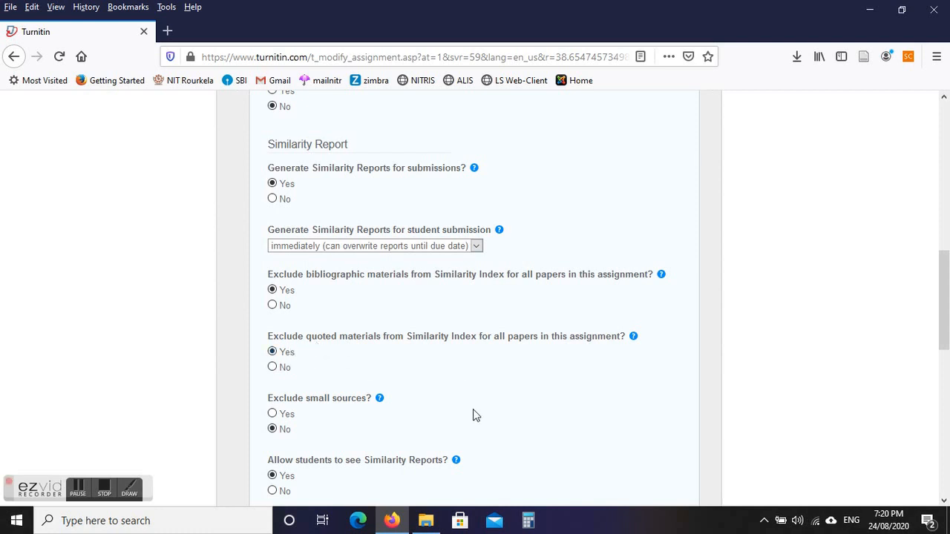
drag(943, 326, 943, 374)
mouse_move(380, 213)
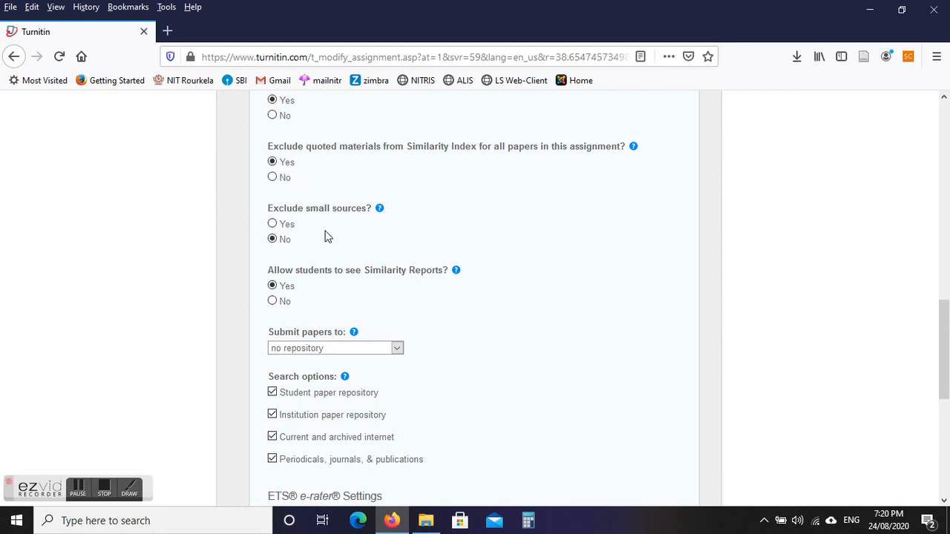
click(272, 224)
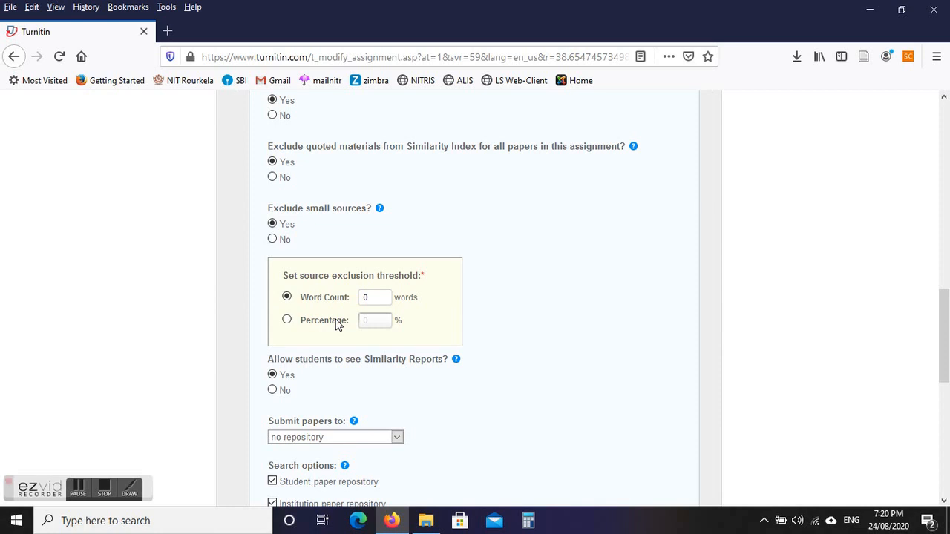
click(287, 320)
click(287, 296)
click(274, 240)
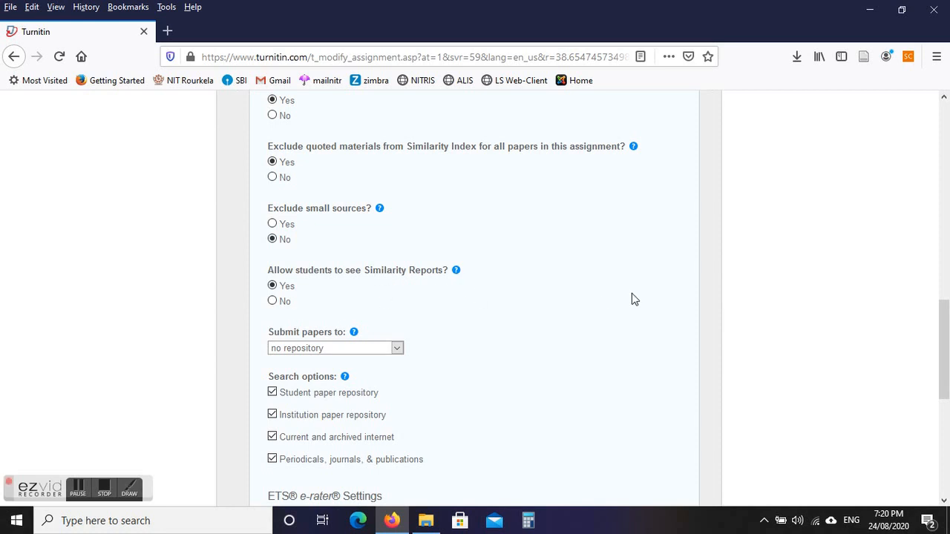
scroll(947, 220, down, 3)
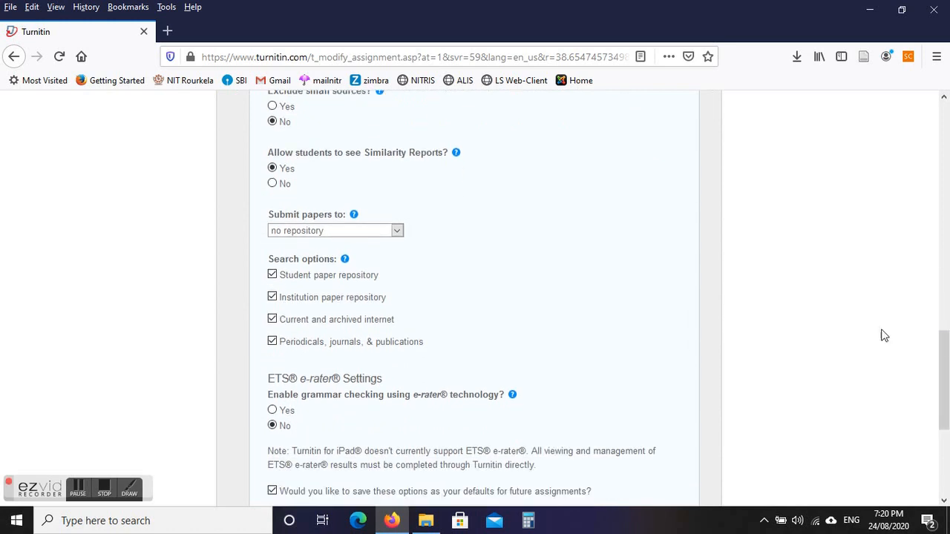
Set submitted papers to go to the Institution paper repository.
click(340, 231)
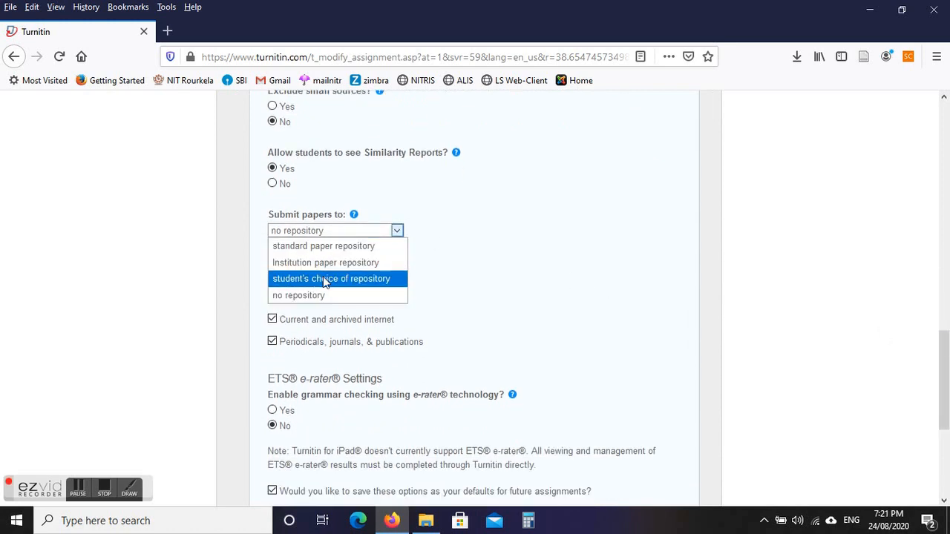
click(480, 197)
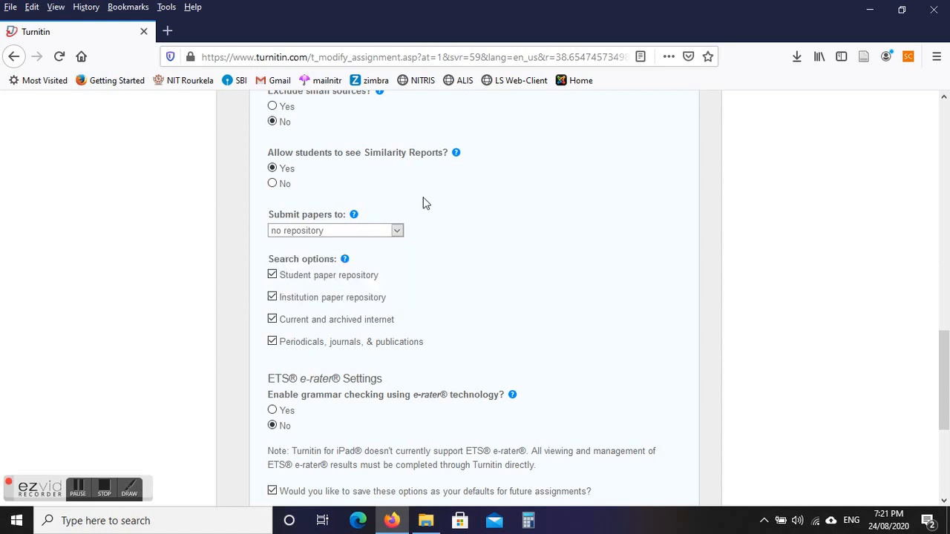
click(352, 231)
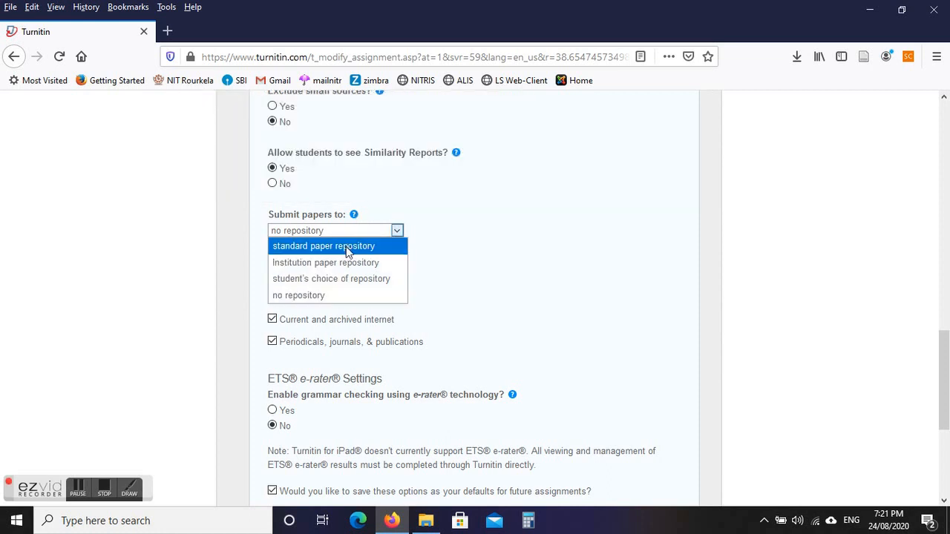
click(348, 249)
click(362, 263)
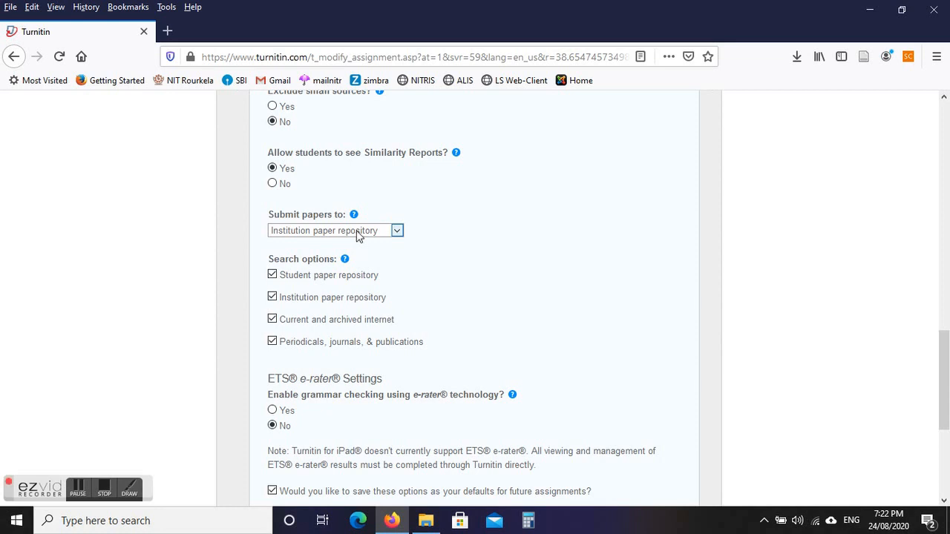
Change the repository for submitted papers to 'no repository'.
click(358, 236)
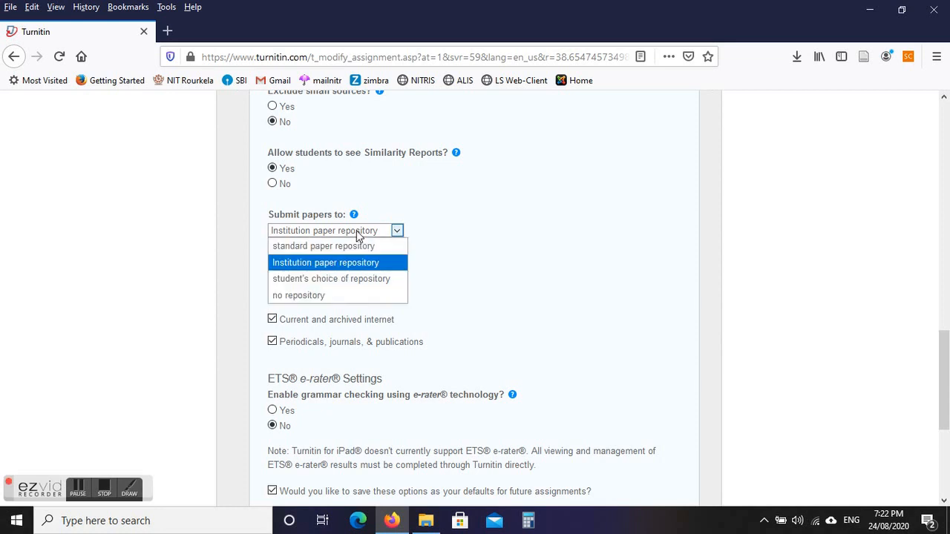
click(345, 285)
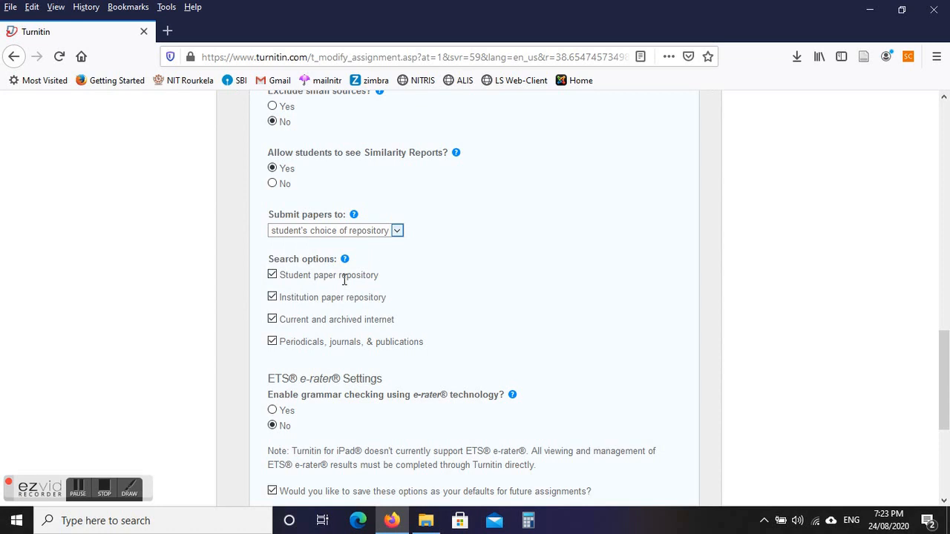
click(353, 233)
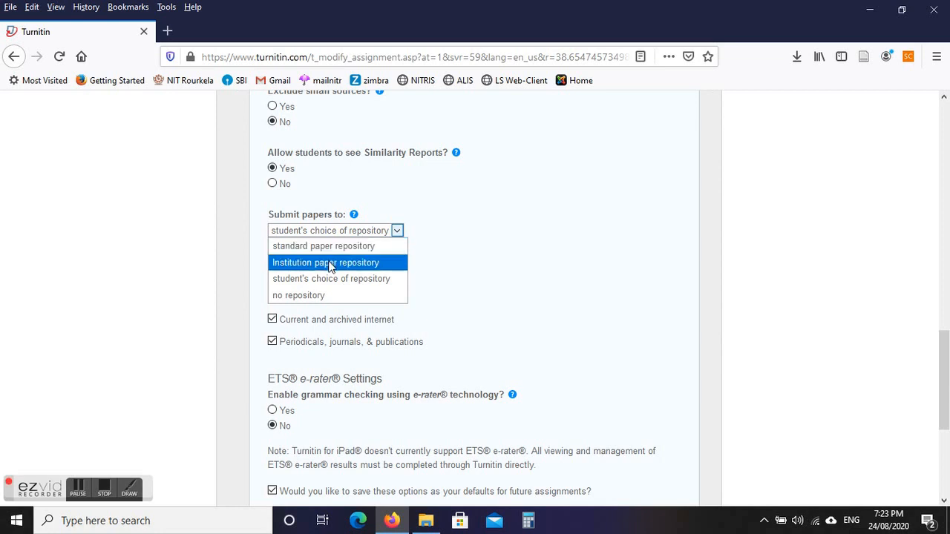
click(572, 235)
click(321, 231)
click(300, 295)
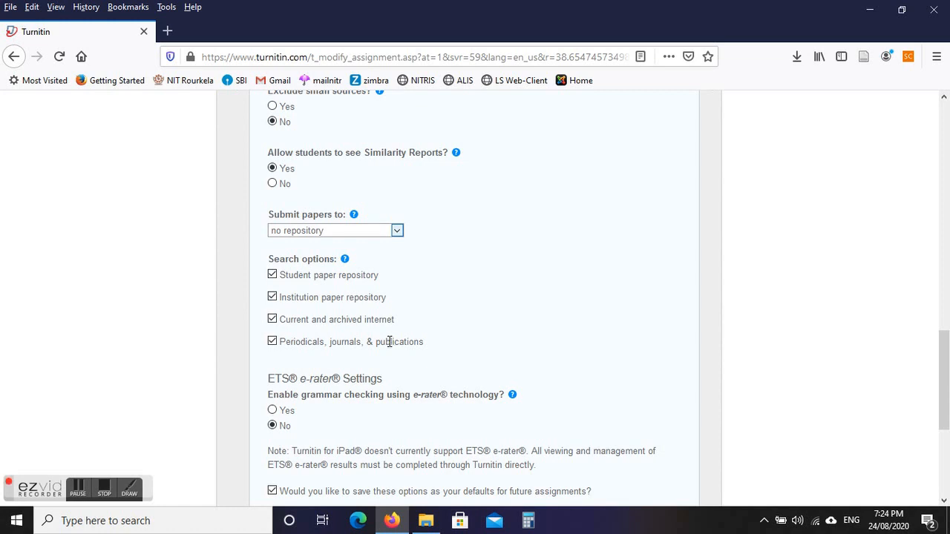
Keep Periodicals, journals, & publications checked among the four search sources.
click(272, 343)
click(272, 342)
drag(947, 364, 945, 388)
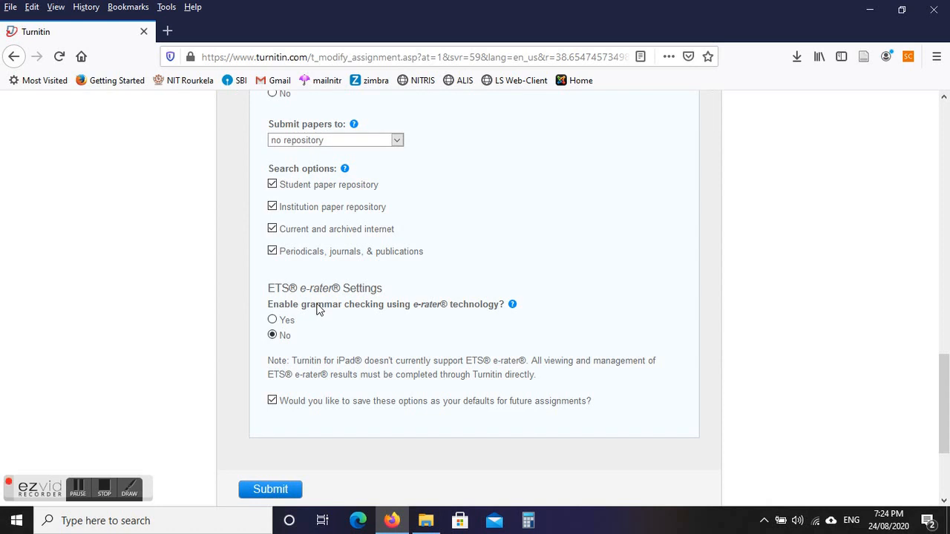
Enable e-rater grammar checking and keep the ETS handbook at High School.
click(271, 320)
click(273, 335)
click(272, 321)
scroll(947, 393, down, 2)
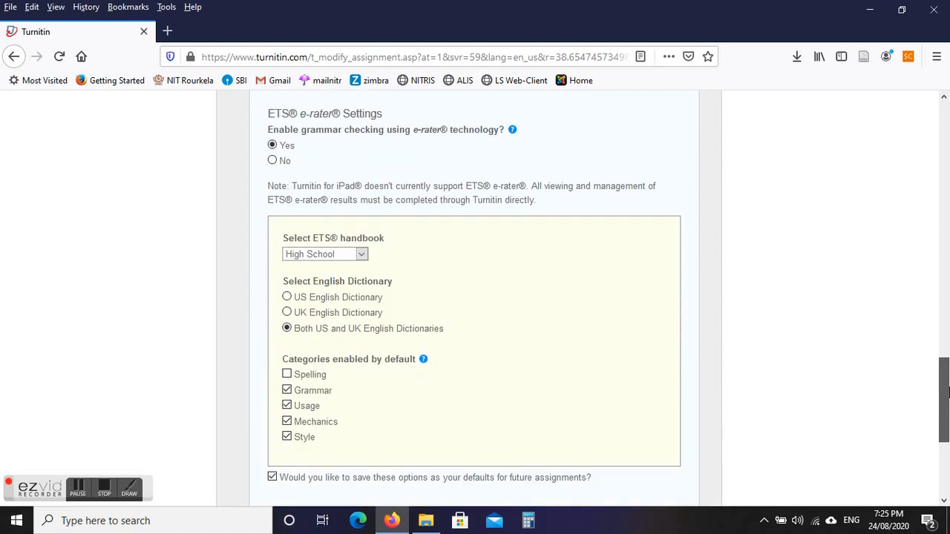
scroll(948, 393, down, 1)
click(320, 217)
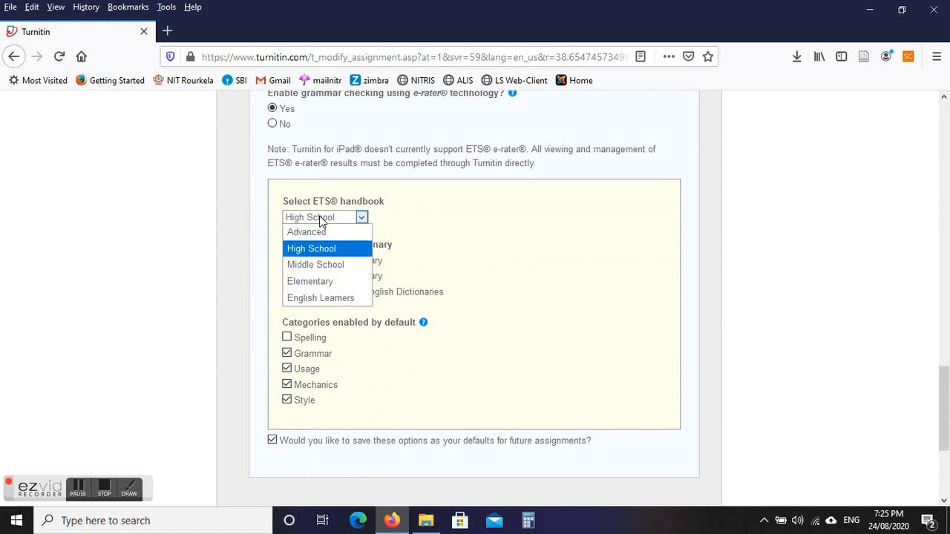
click(319, 218)
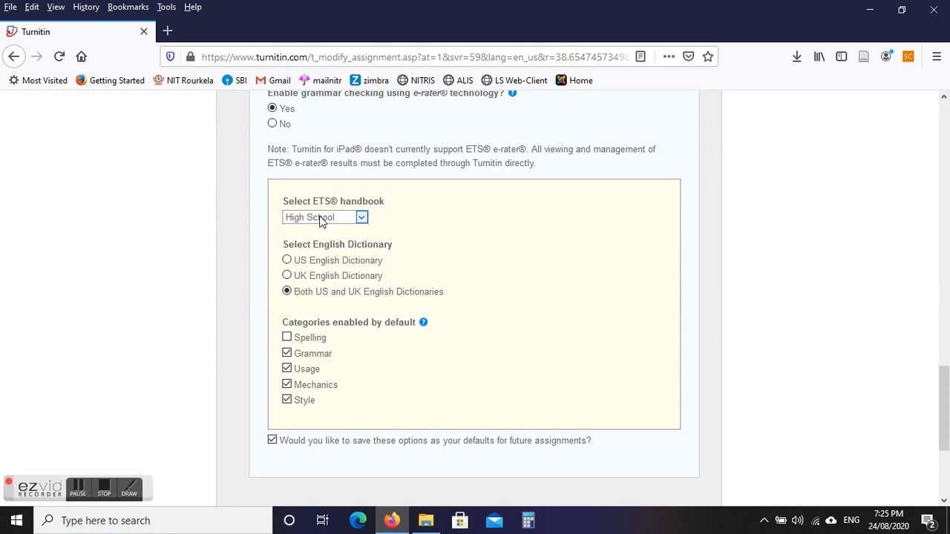
click(321, 218)
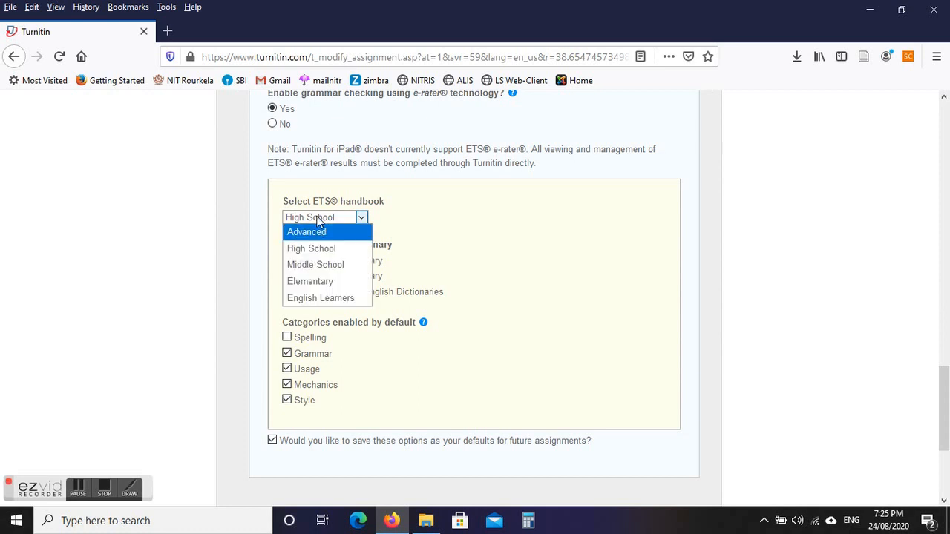
click(318, 220)
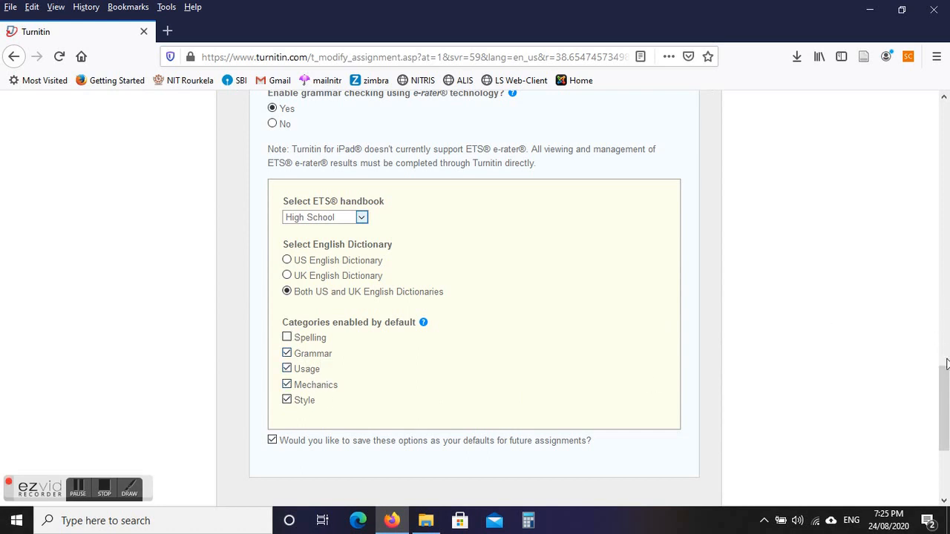
Set 'Enable grammar checking' to No.
drag(943, 427, 927, 405)
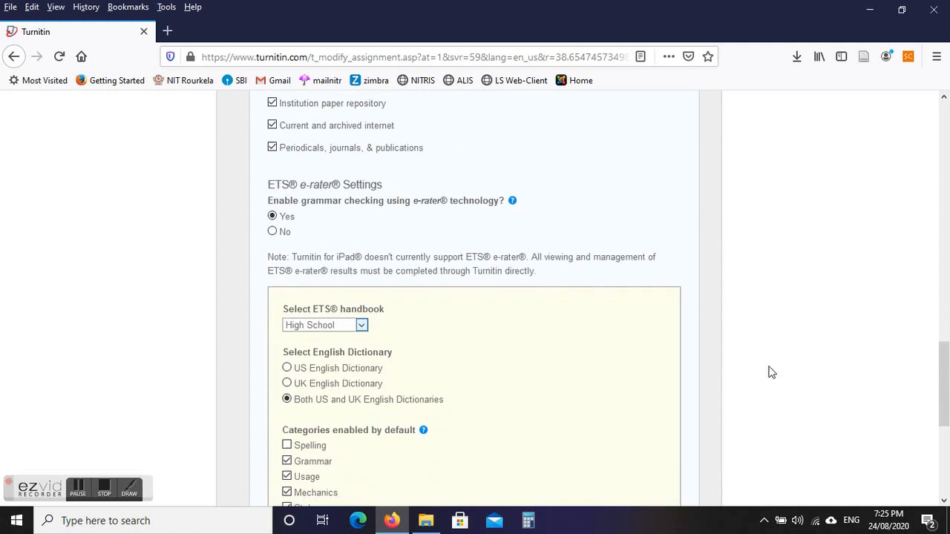
click(273, 233)
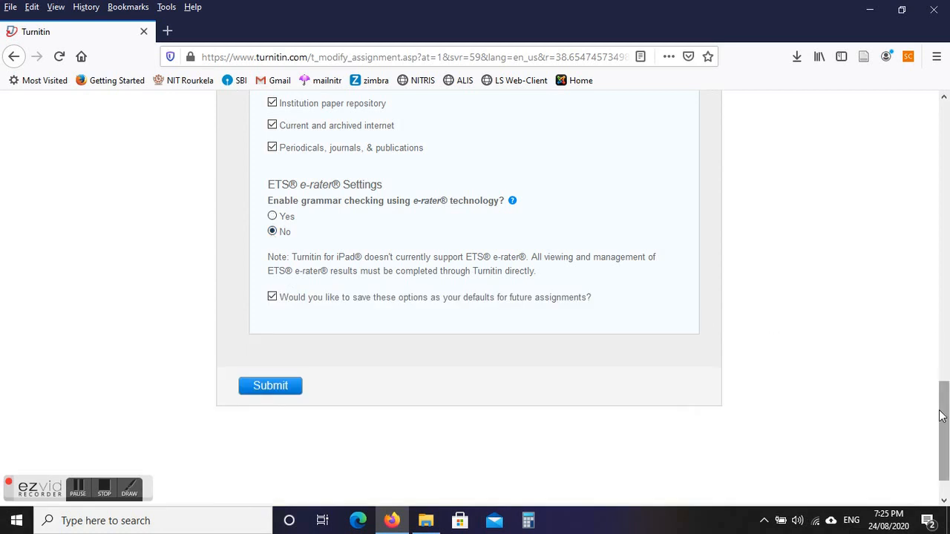
mouse_move(940, 416)
mouse_down()
mouse_move(941, 374)
mouse_move(942, 427)
mouse_up()
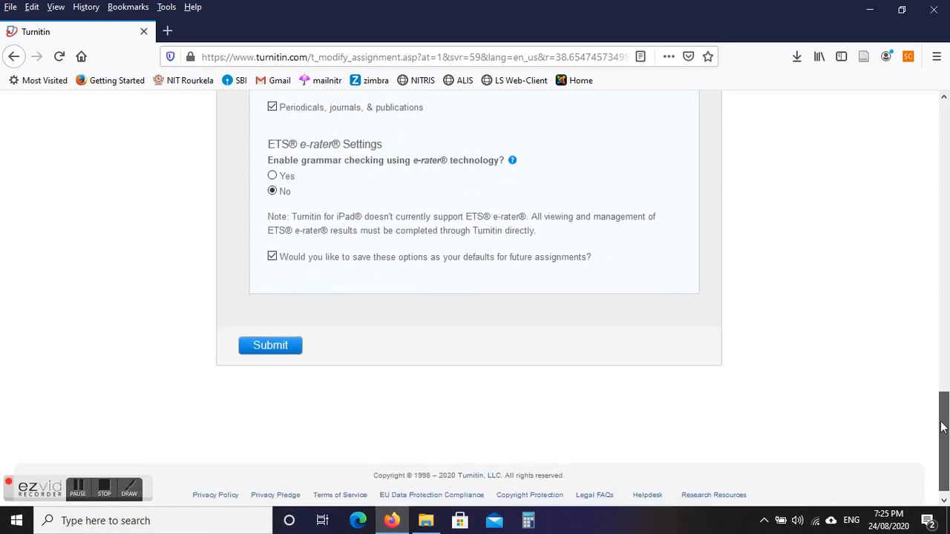
Submit the Articles and Theses assignment and return to the Similarity check class page.
click(266, 347)
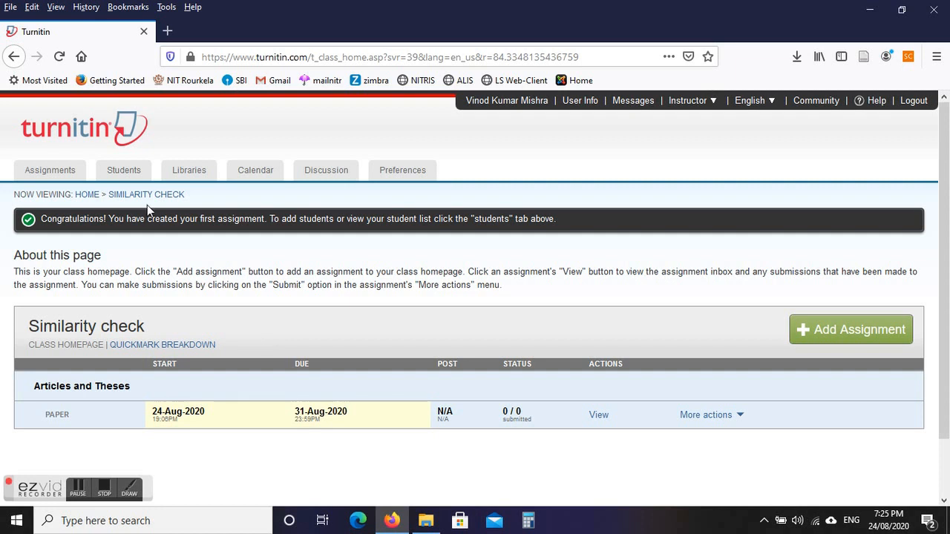
click(87, 196)
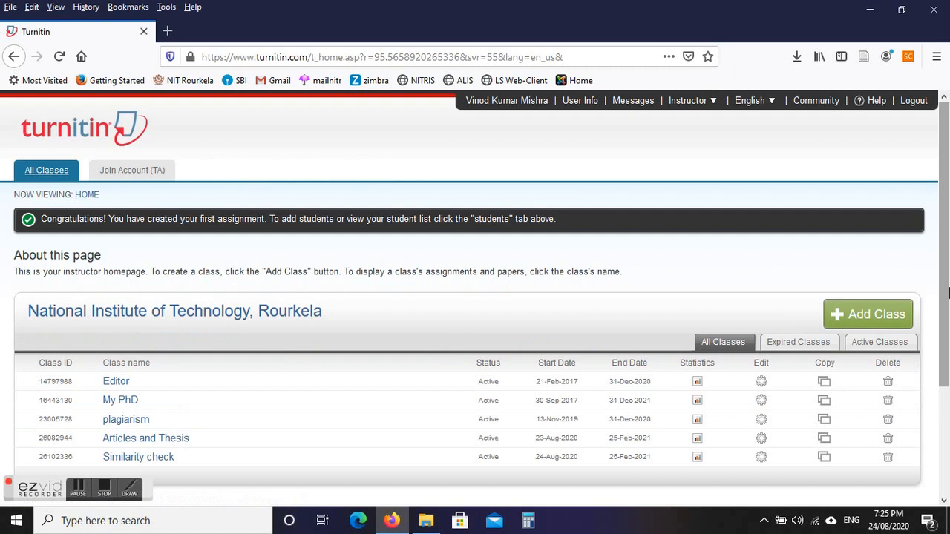
scroll(947, 288, down, 3)
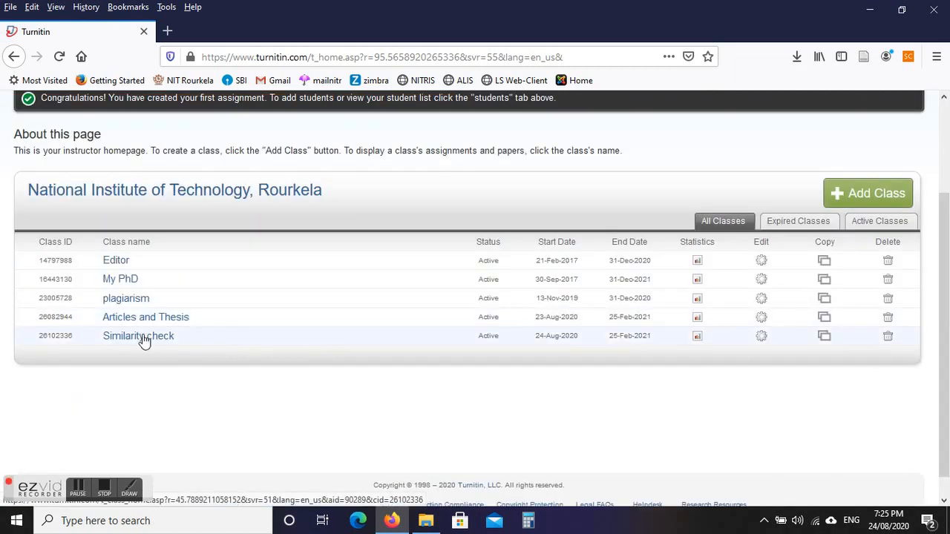
click(143, 338)
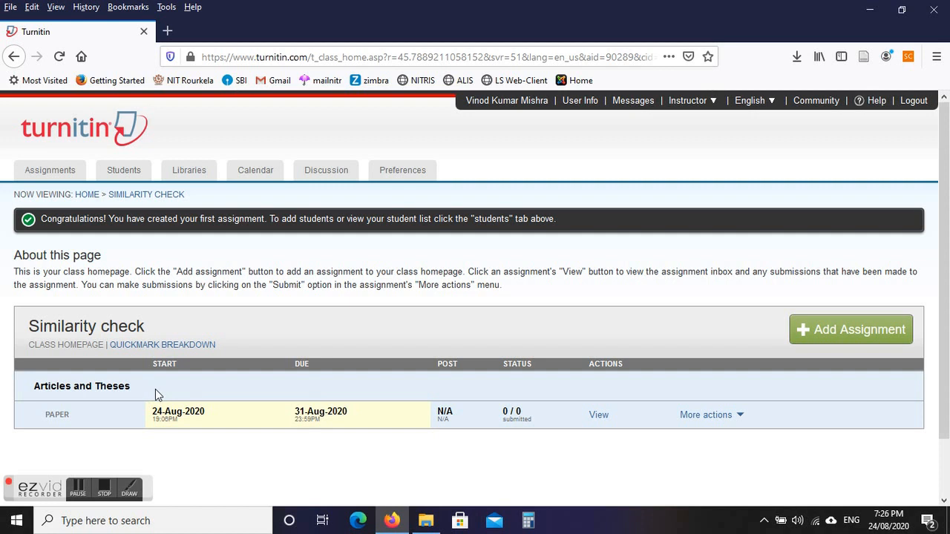
Start a file submission to the Articles and Theses assignment, keeping Non-enrolled student as author.
click(599, 417)
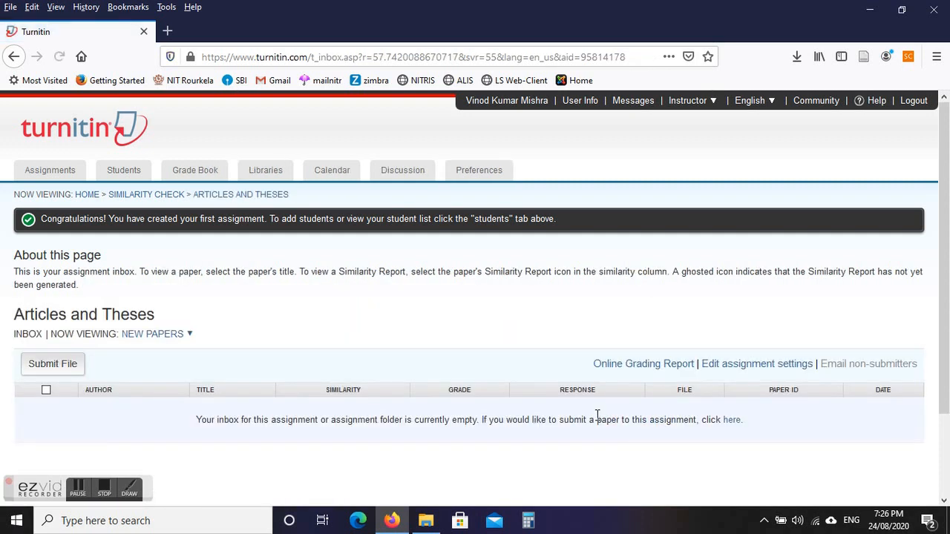
click(68, 365)
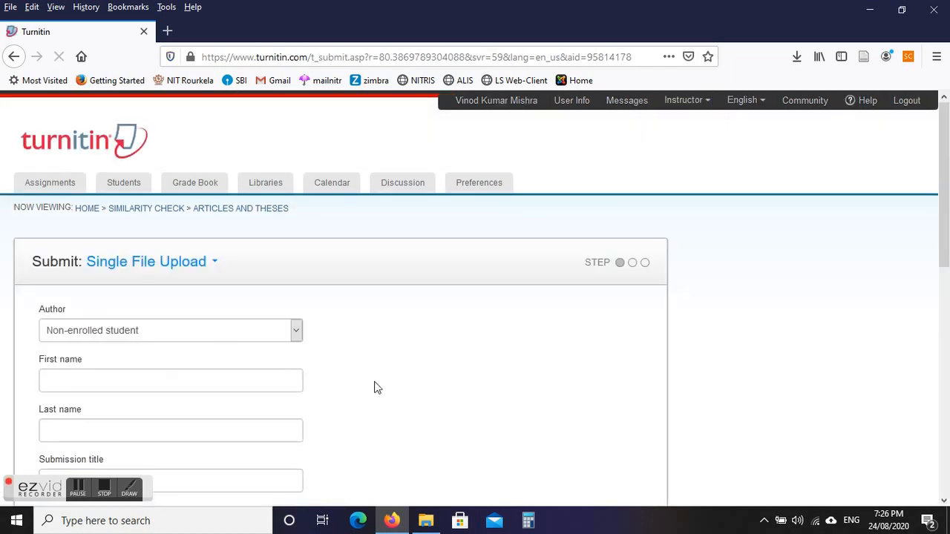
click(141, 332)
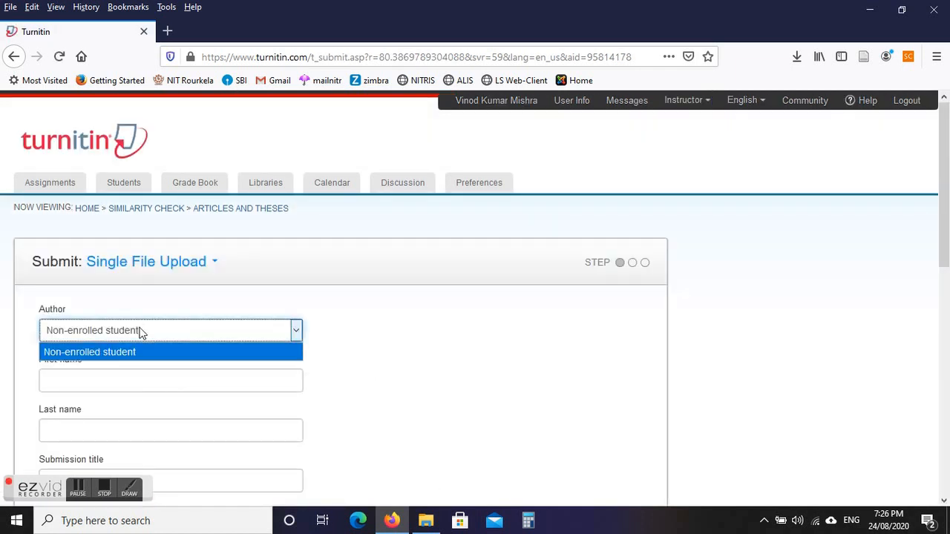
click(141, 331)
Step through the author name and submission title fields, then bring up File Explorer.
scroll(149, 319, down, 2)
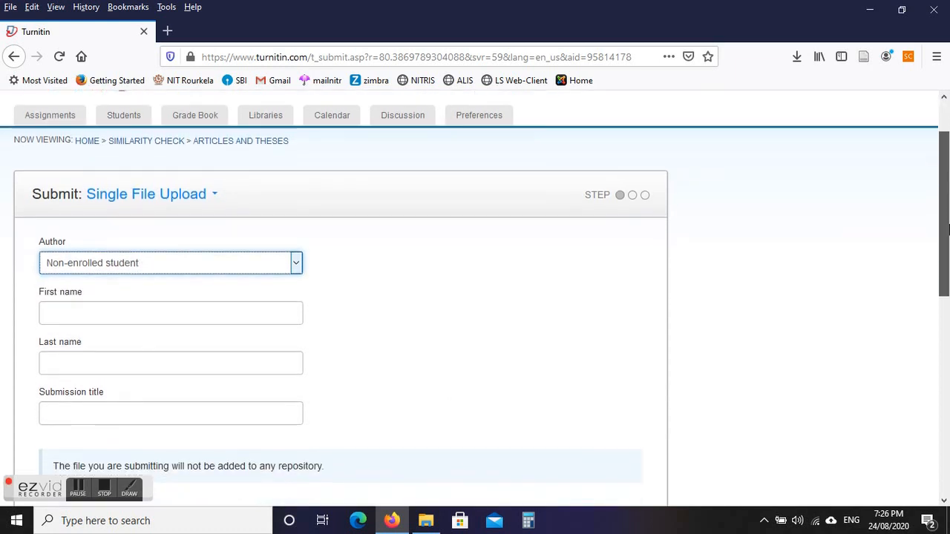
click(120, 272)
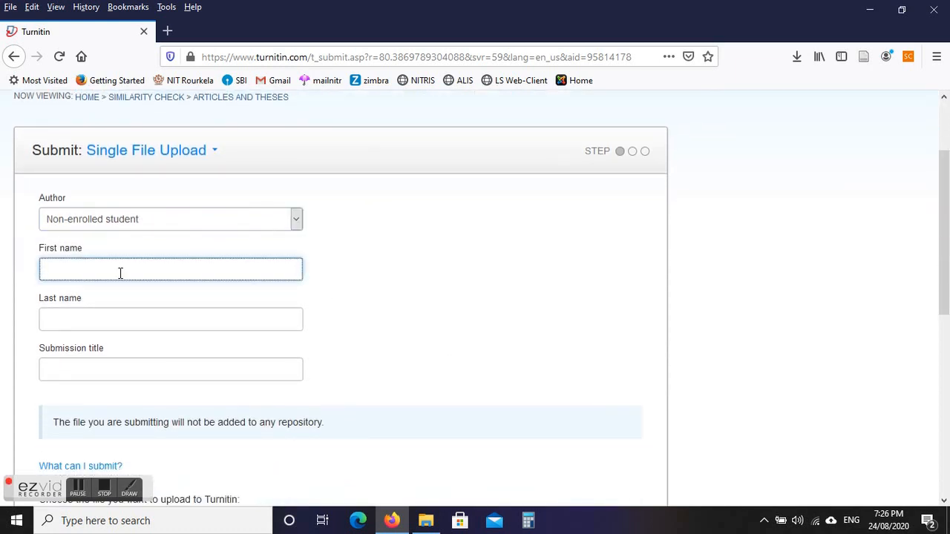
click(109, 312)
click(120, 368)
click(429, 522)
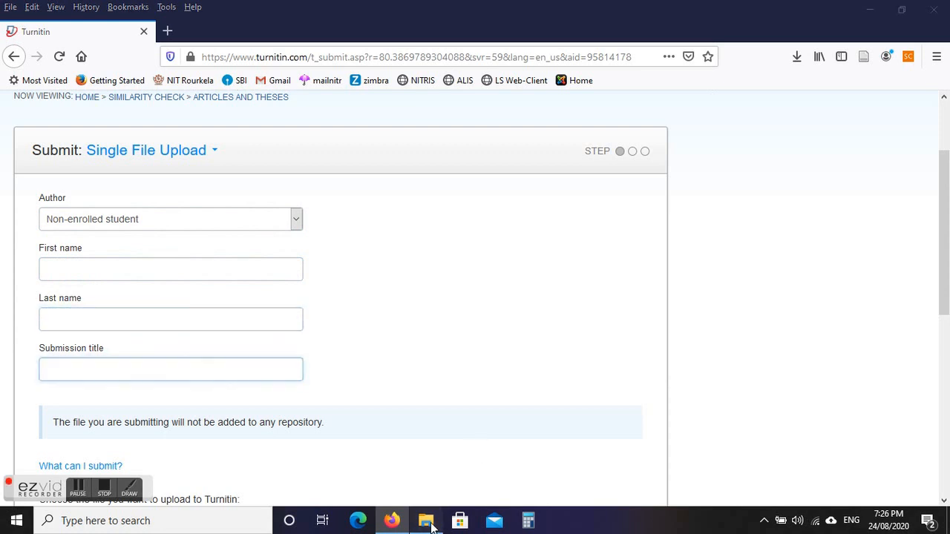
double_click(201, 89)
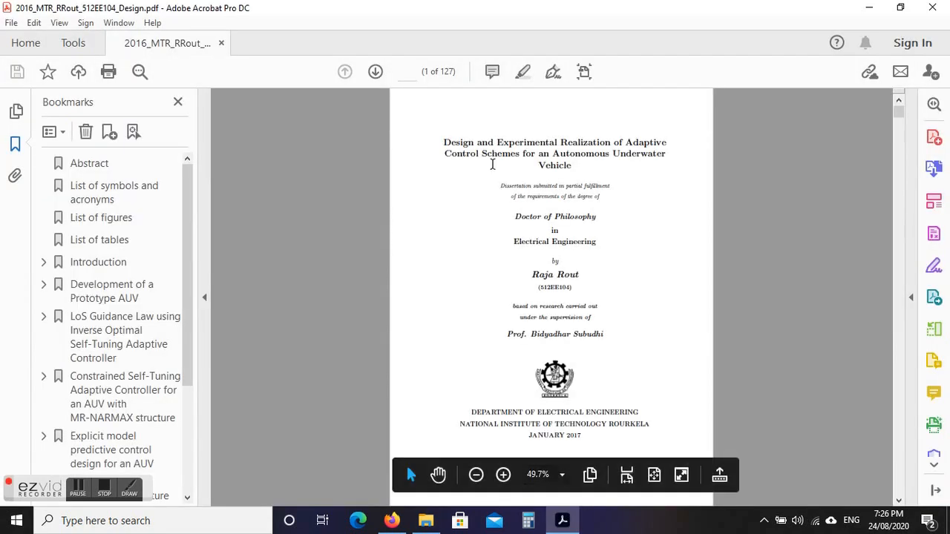
drag(443, 141, 576, 162)
right_click(575, 161)
click(597, 166)
click(406, 522)
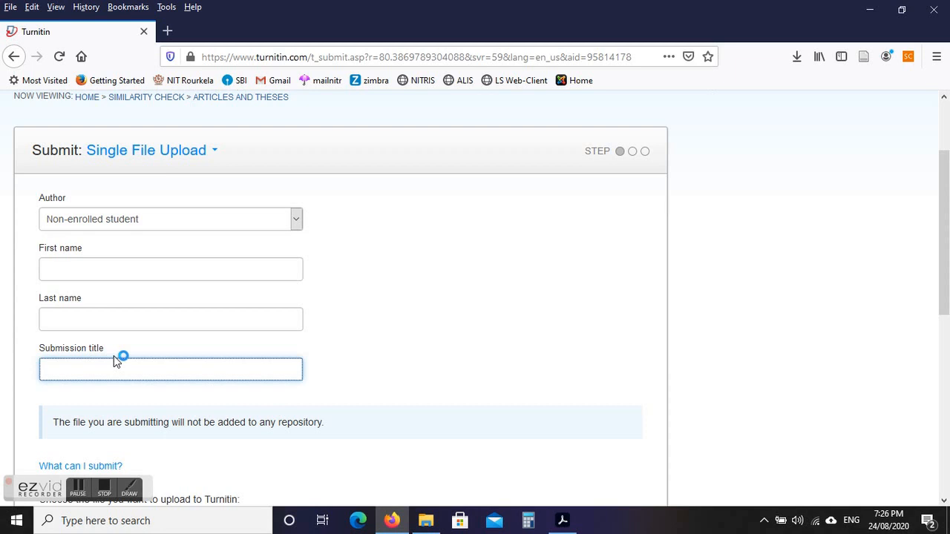
Paste the copied thesis title into the Submission title field.
key(ctrl+v)
click(110, 326)
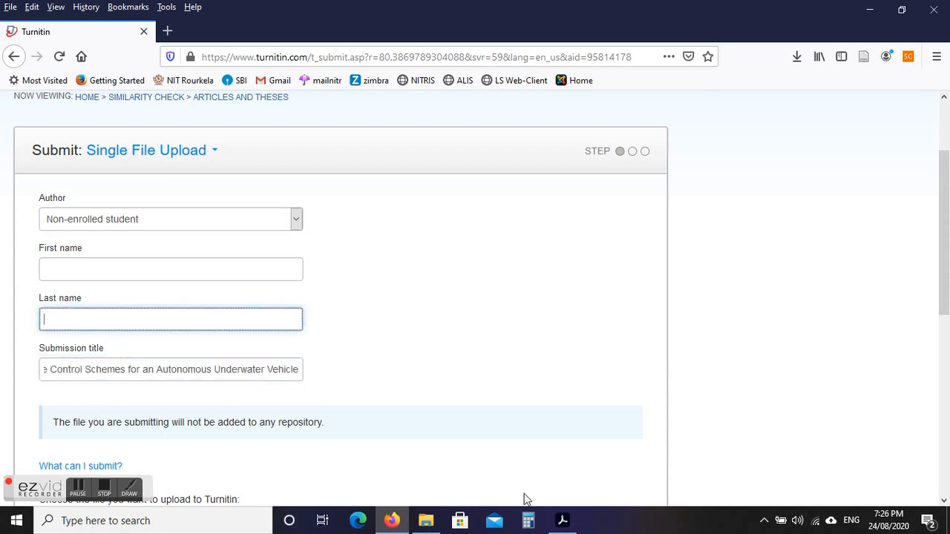
click(562, 522)
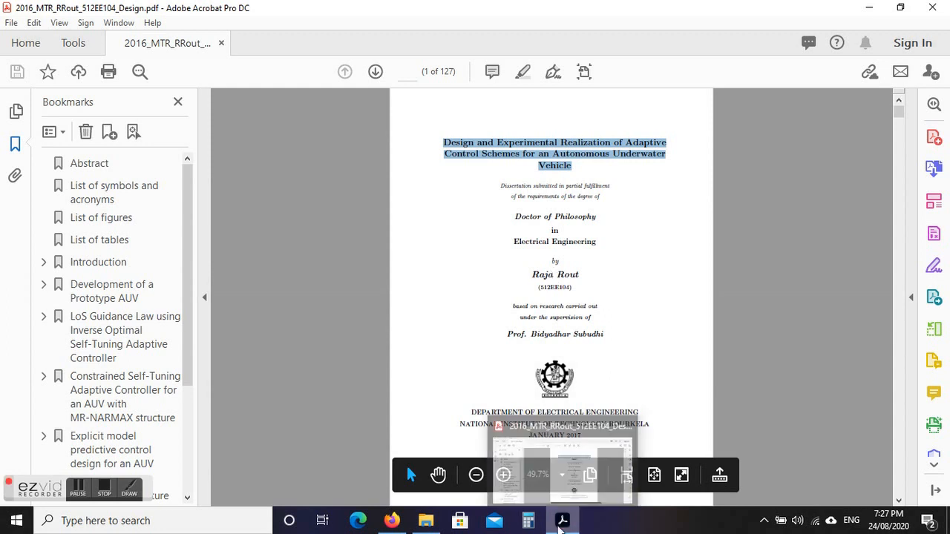
click(563, 522)
Enter the author's first and last name, accepting the autocomplete suggestions.
click(84, 268)
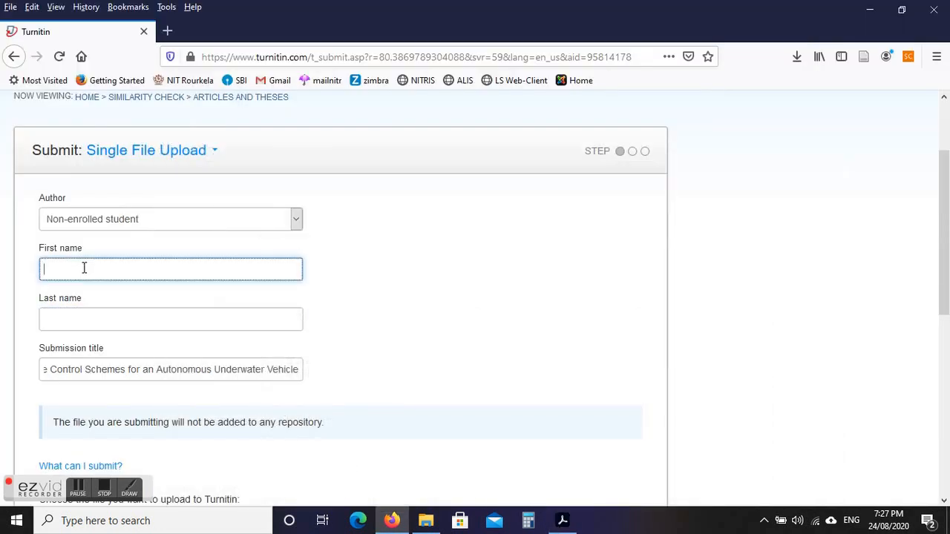
text(Raja)
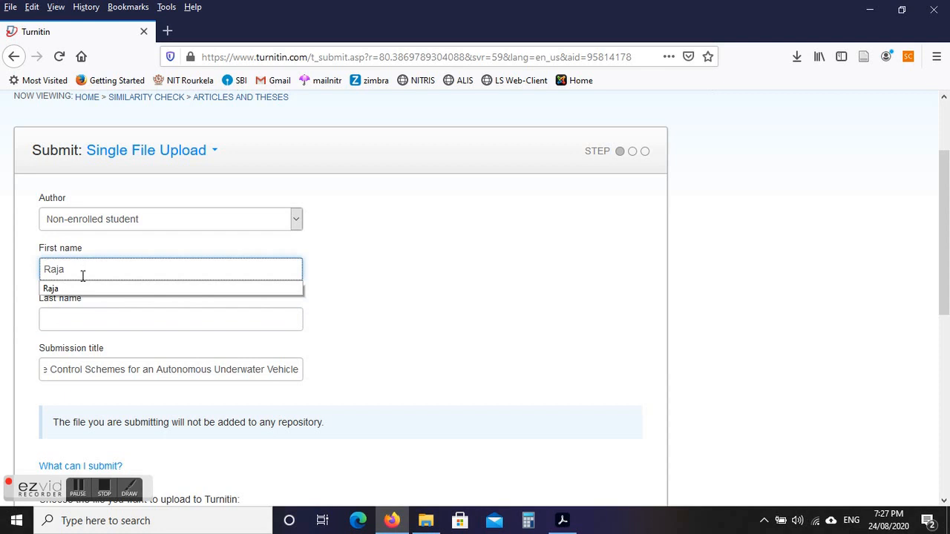
click(78, 320)
text(Ra)
key(BackSpace)
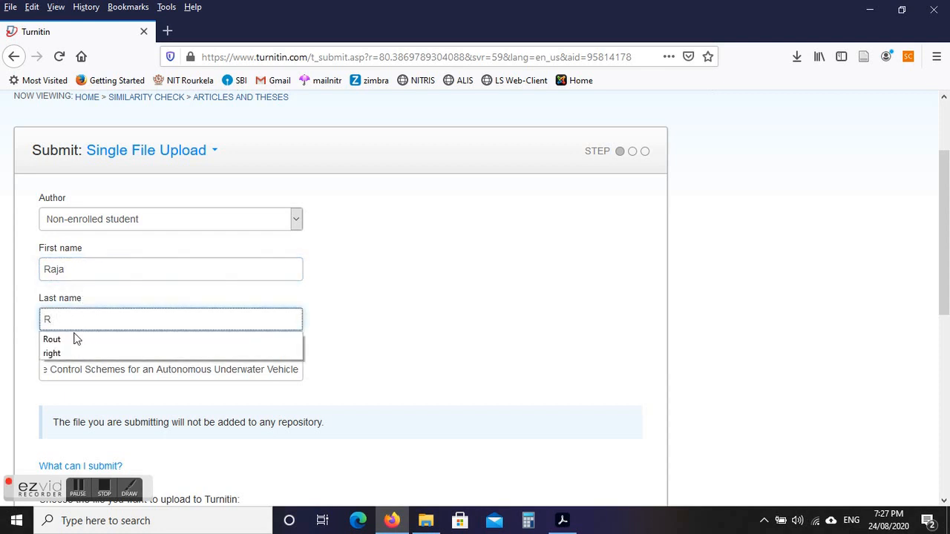
click(76, 337)
drag(944, 250, 941, 360)
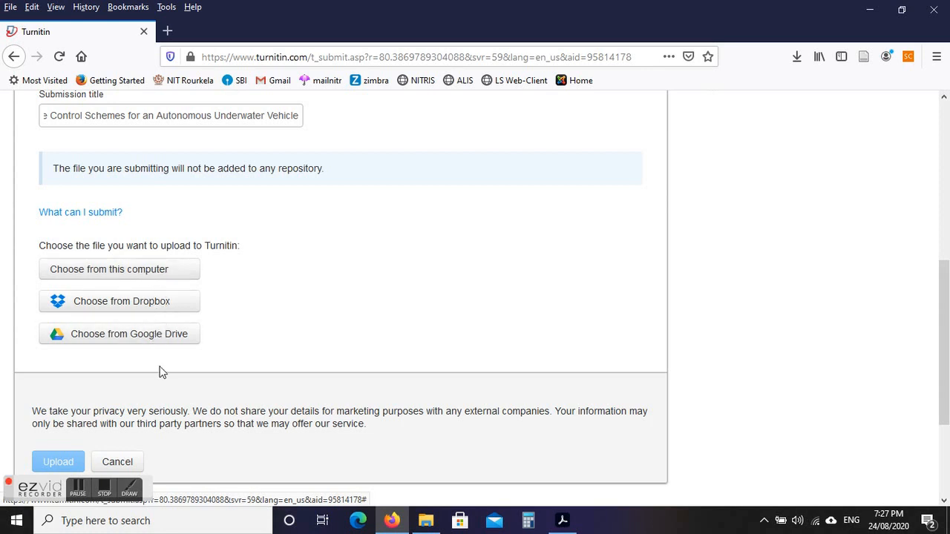
click(130, 273)
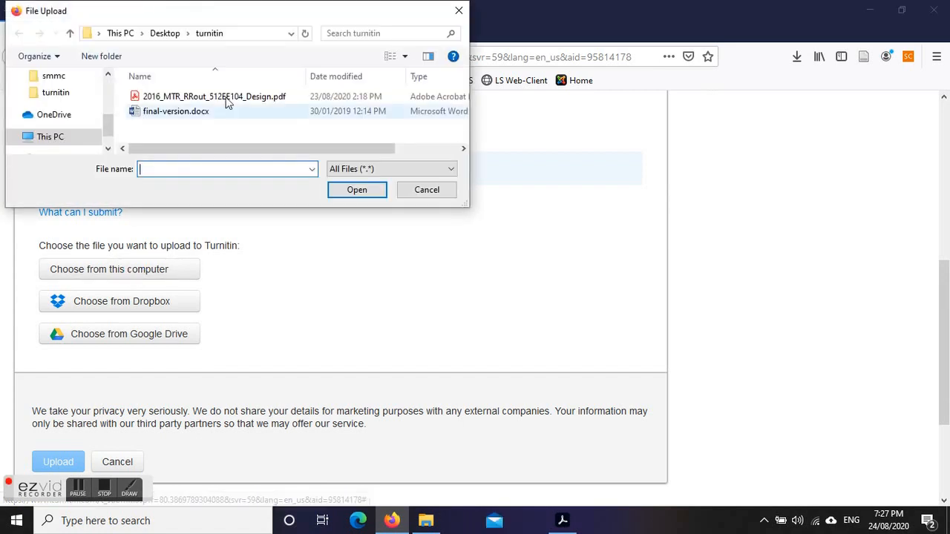
click(207, 101)
click(359, 190)
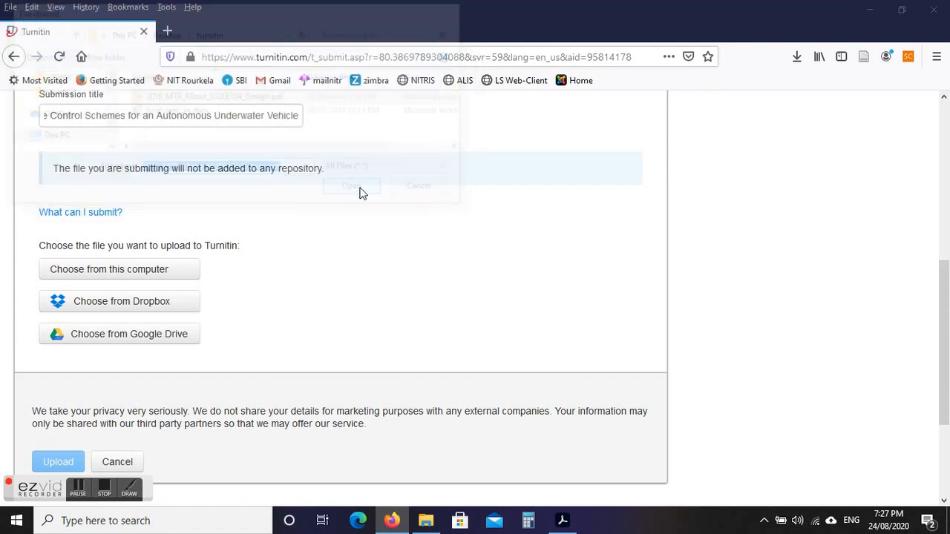
drag(944, 301, 944, 330)
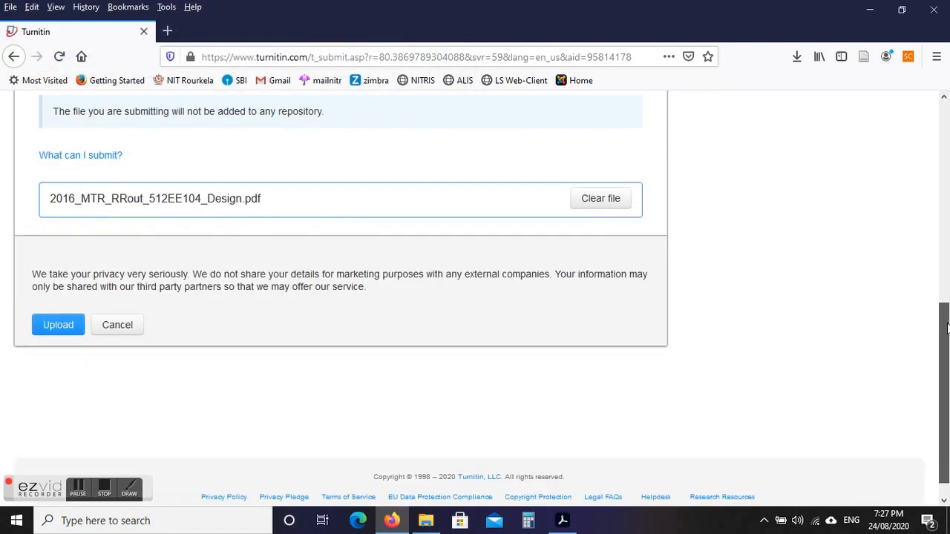
click(58, 324)
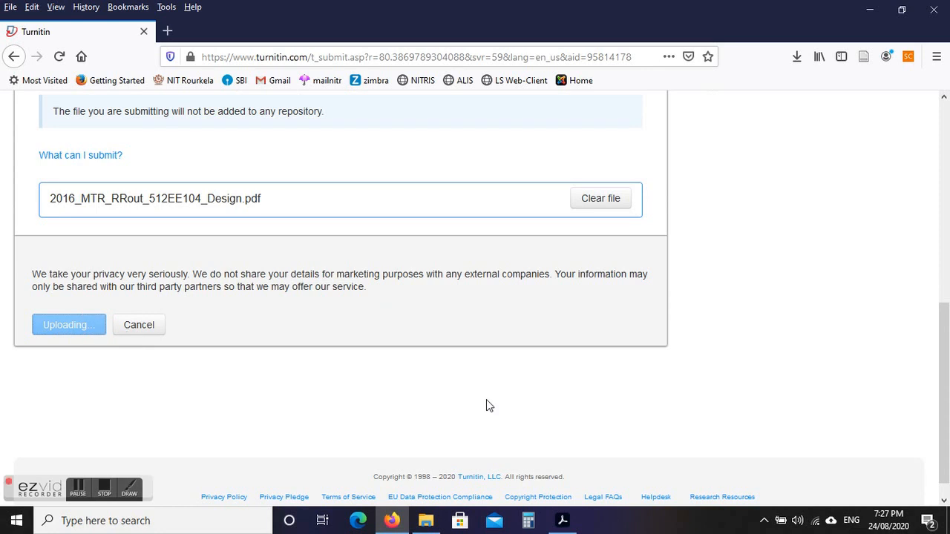
drag(943, 388, 939, 289)
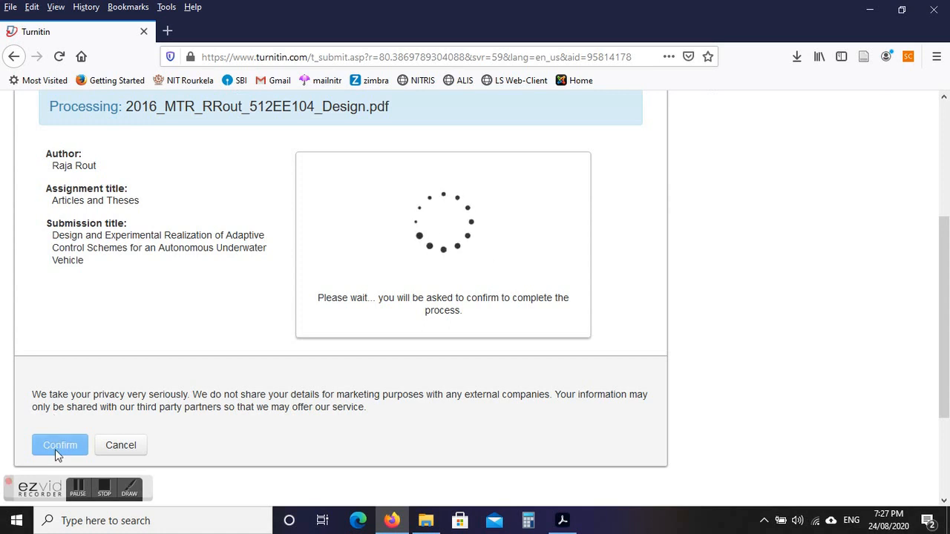
click(80, 491)
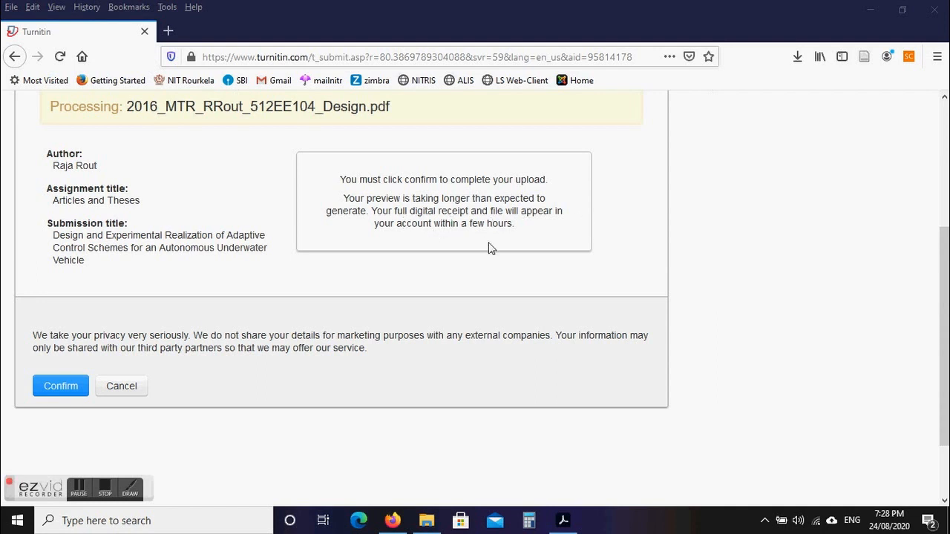
Confirm the thesis upload, then go from the digital receipt to the assignment inbox.
drag(948, 338, 934, 303)
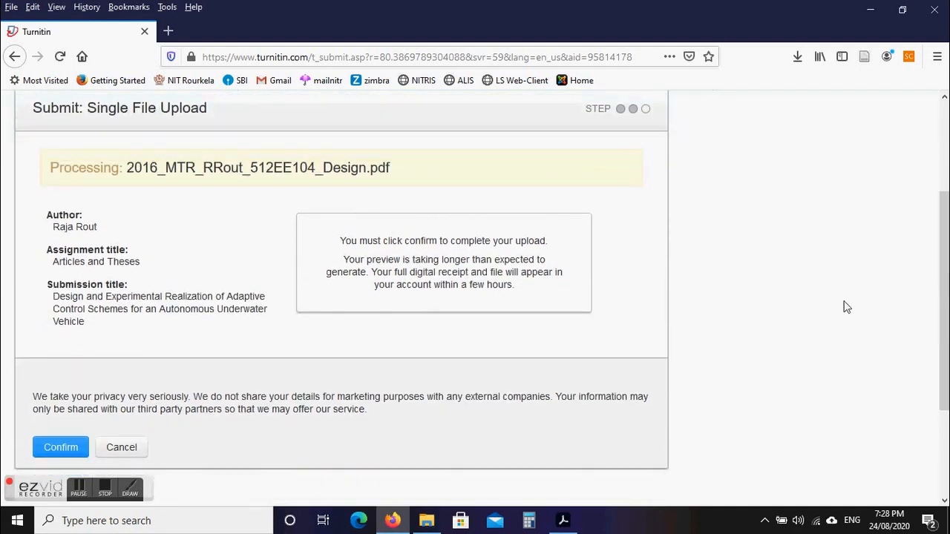
click(59, 445)
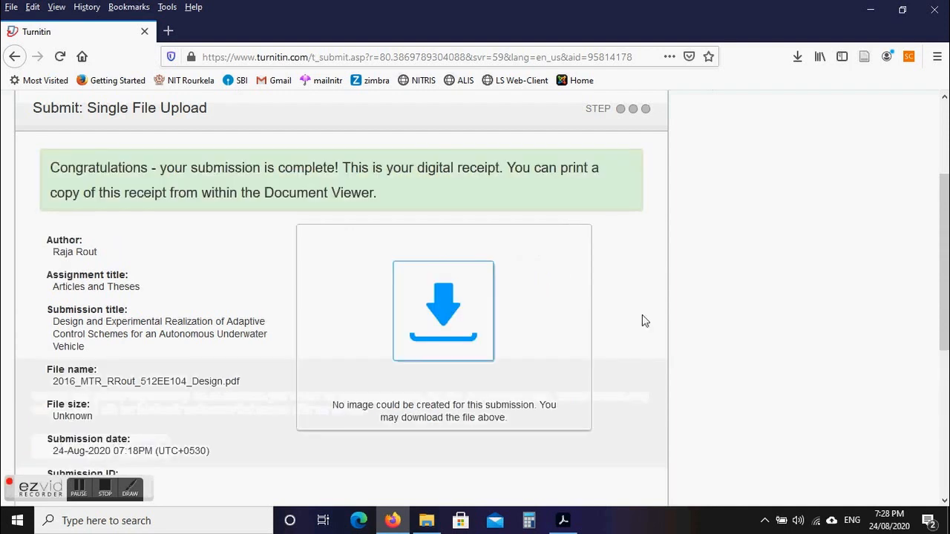
scroll(944, 263, down, 3)
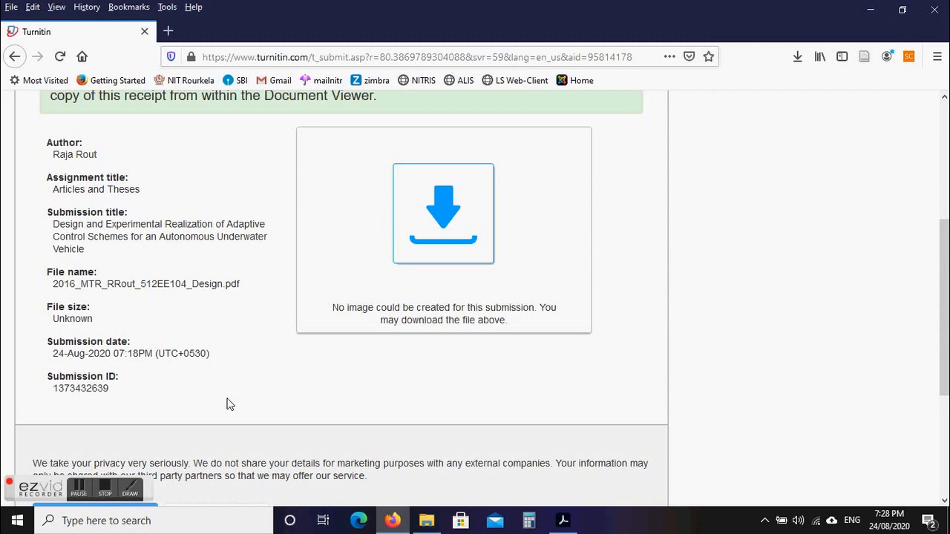
scroll(486, 289, down, 3)
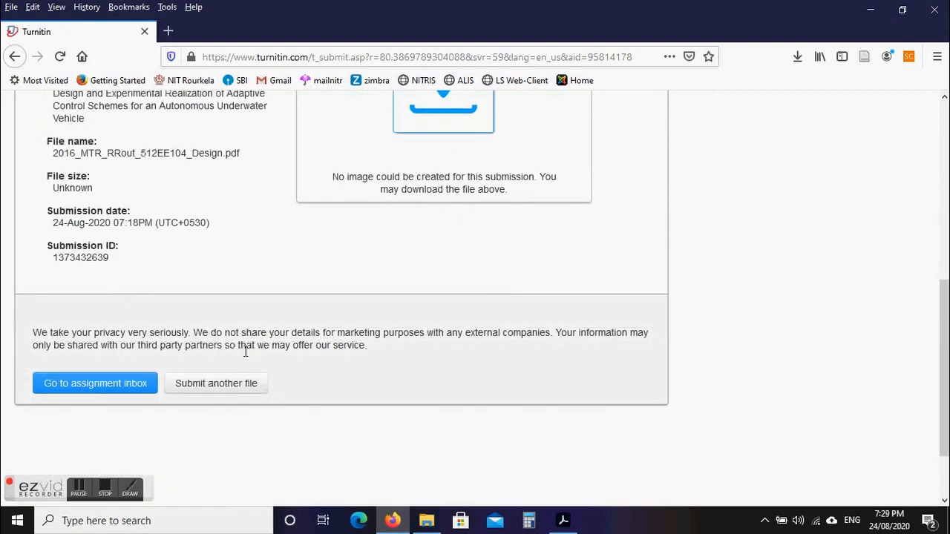
click(113, 391)
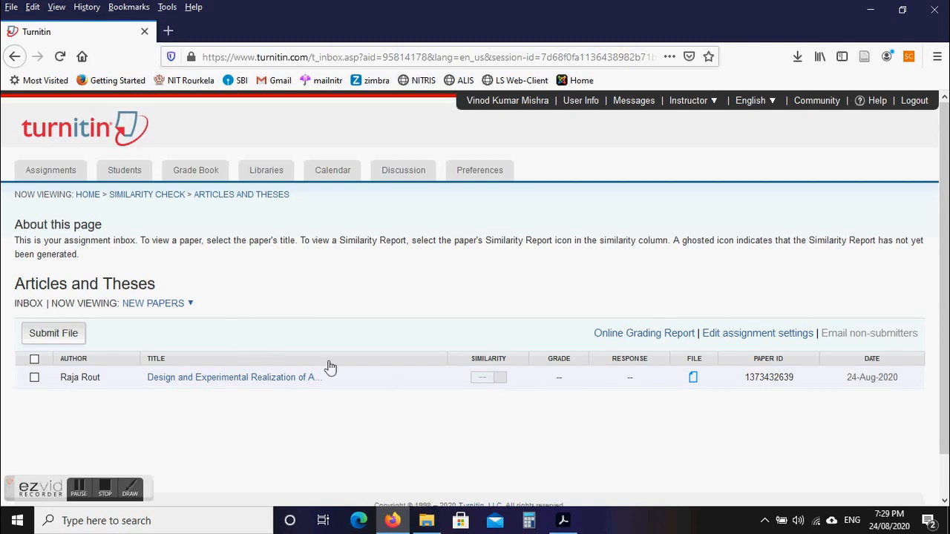
Refresh the Articles and Theses inbox and begin a new single-file submission.
click(60, 56)
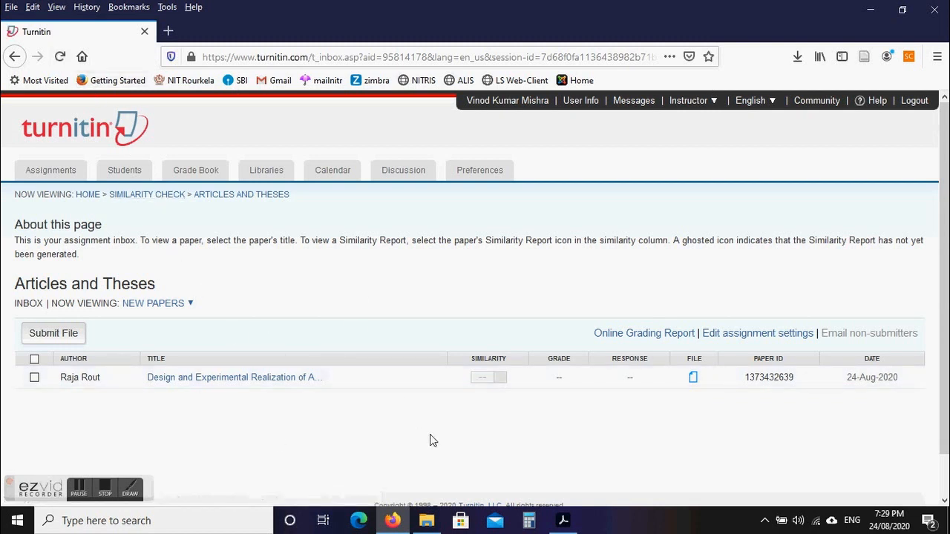
click(54, 335)
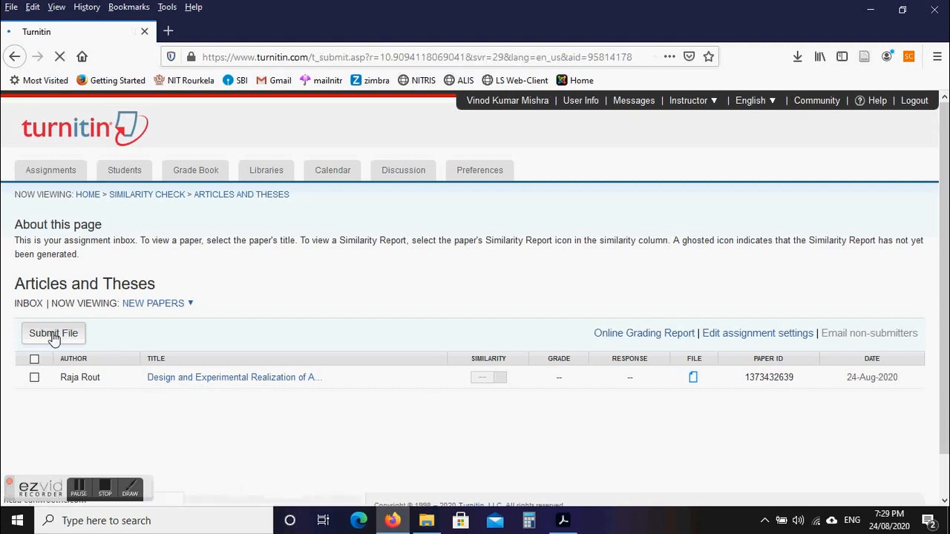
click(109, 379)
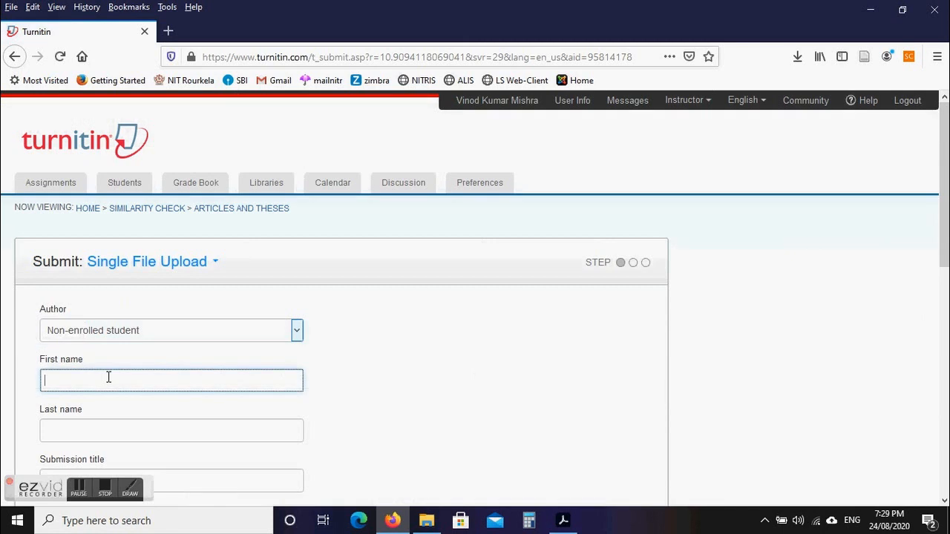
Fill the author's first and last name from earlier autocomplete entries.
text(V)
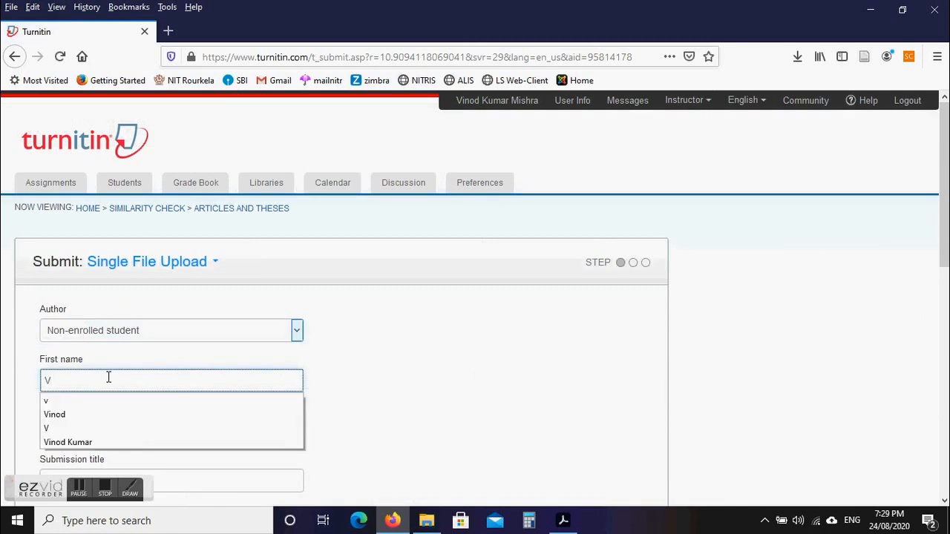
click(74, 441)
click(77, 438)
text(Mi)
click(76, 450)
click(425, 520)
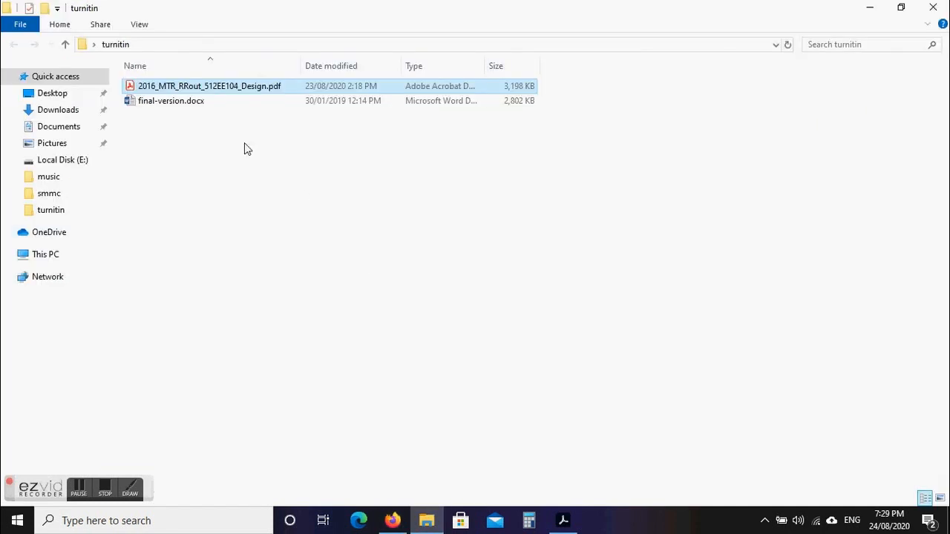
Open final-version.docx from the turnitin folder, then switch back to Firefox.
click(192, 104)
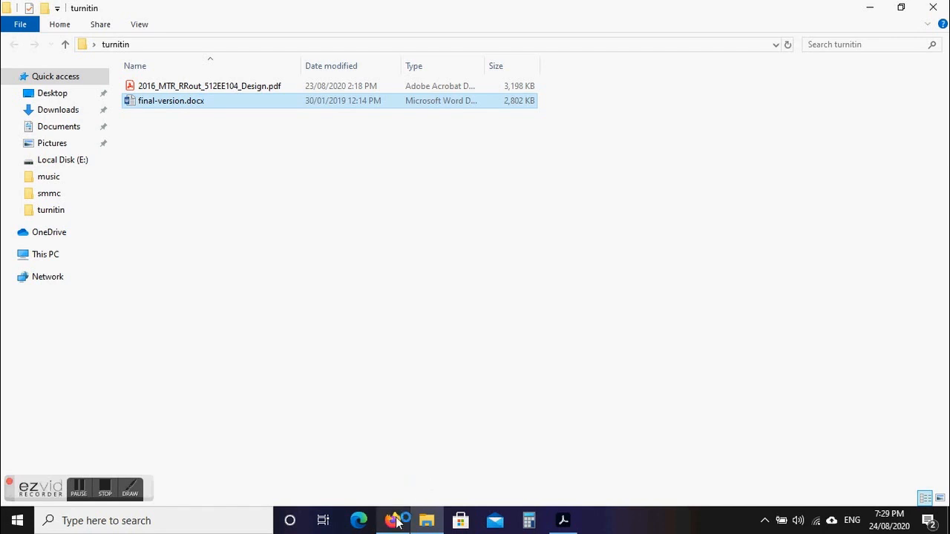
mouse_move(397, 519)
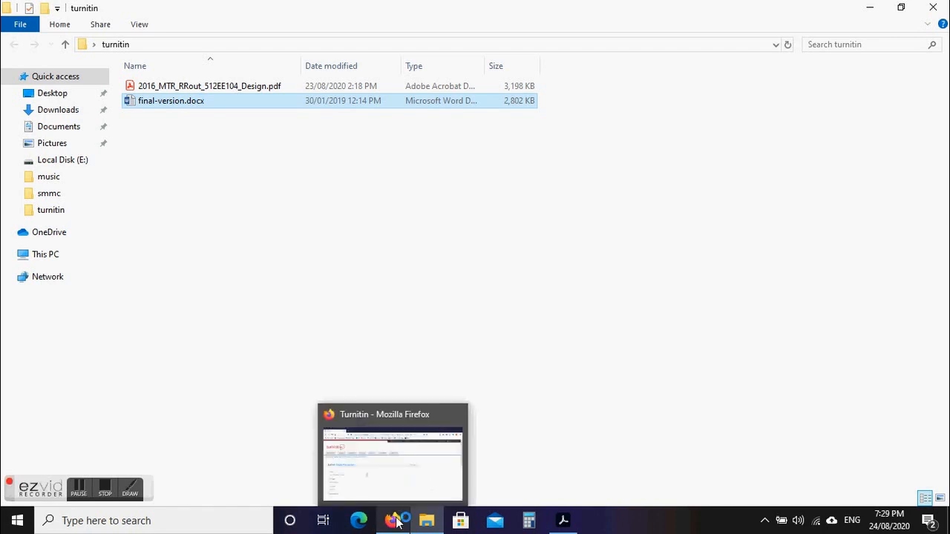
click(397, 520)
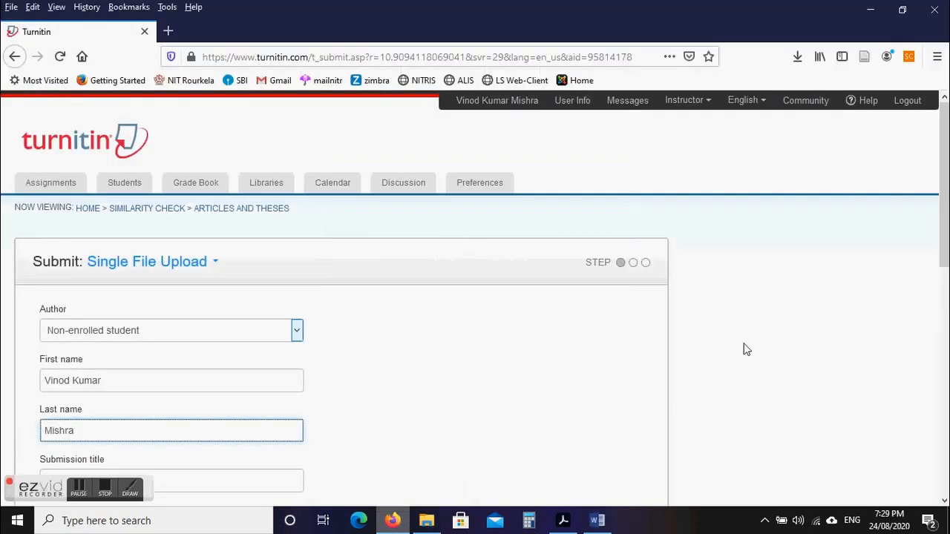
Reuse 'MIGRATION TO OPEN SOURCE ILMS: AN OPPORTUNITY FOR SERVICE AND QUALITY ENHANCEMENT' from form history.
scroll(746, 349, down, 3)
click(85, 294)
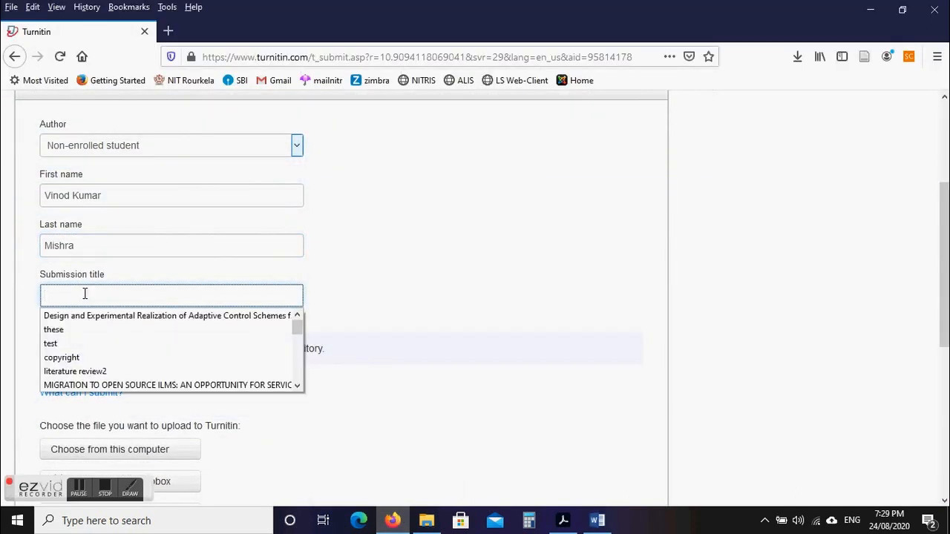
click(141, 386)
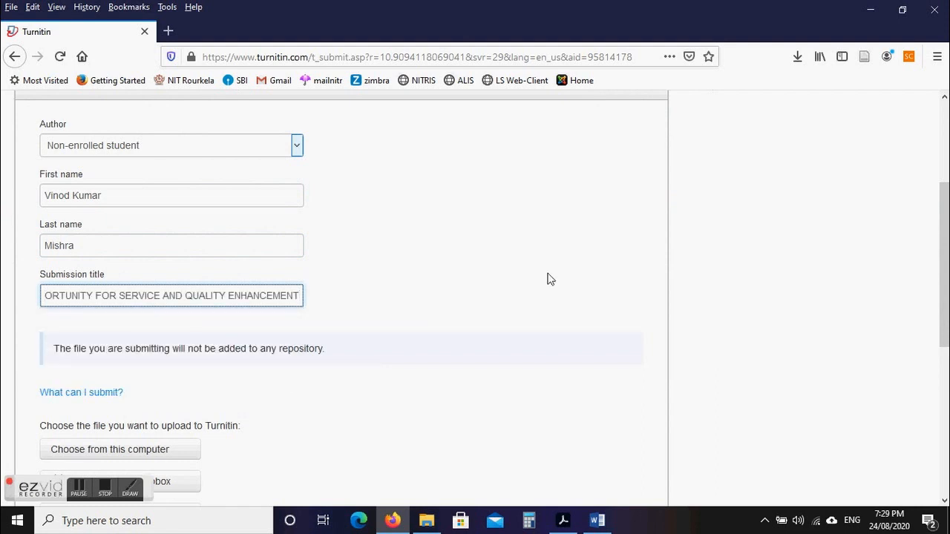
drag(944, 252, 944, 310)
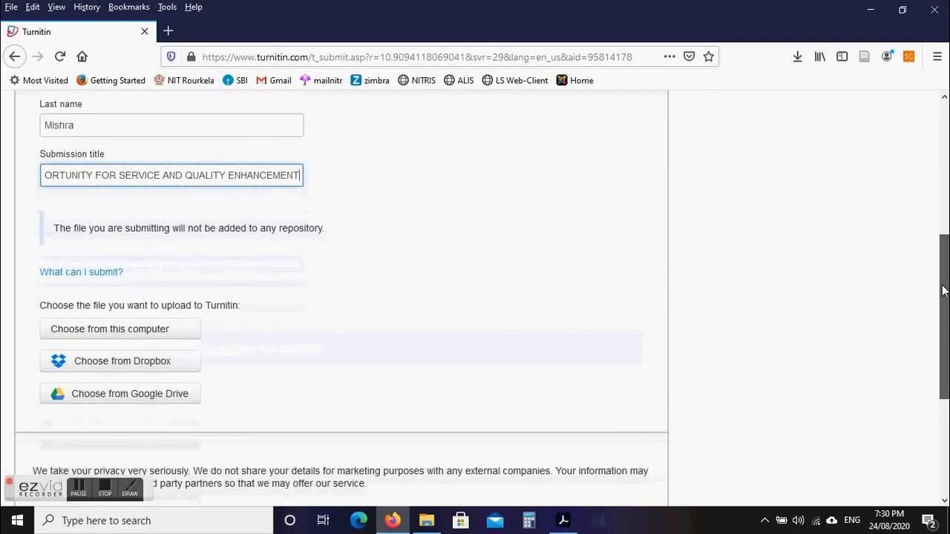
click(152, 329)
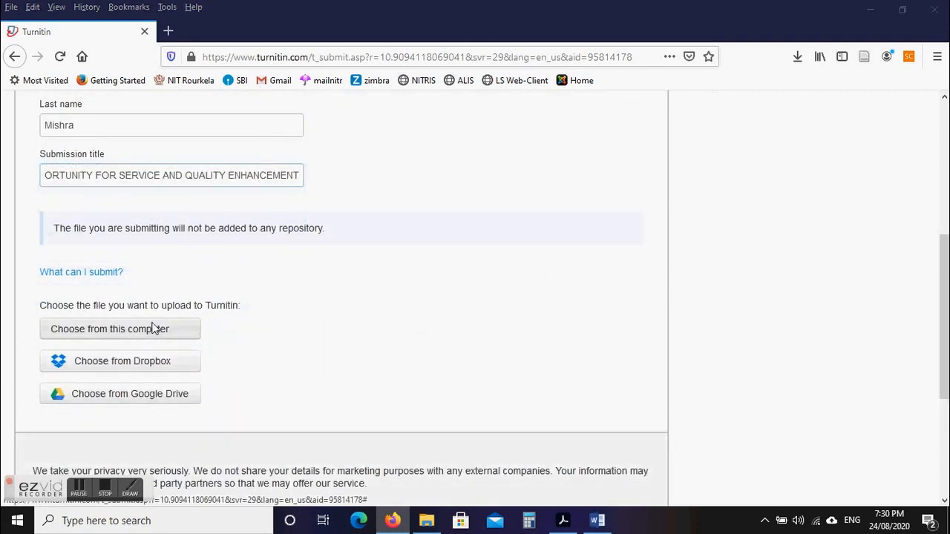
Attach final-version.docx to the submission and upload it.
click(189, 112)
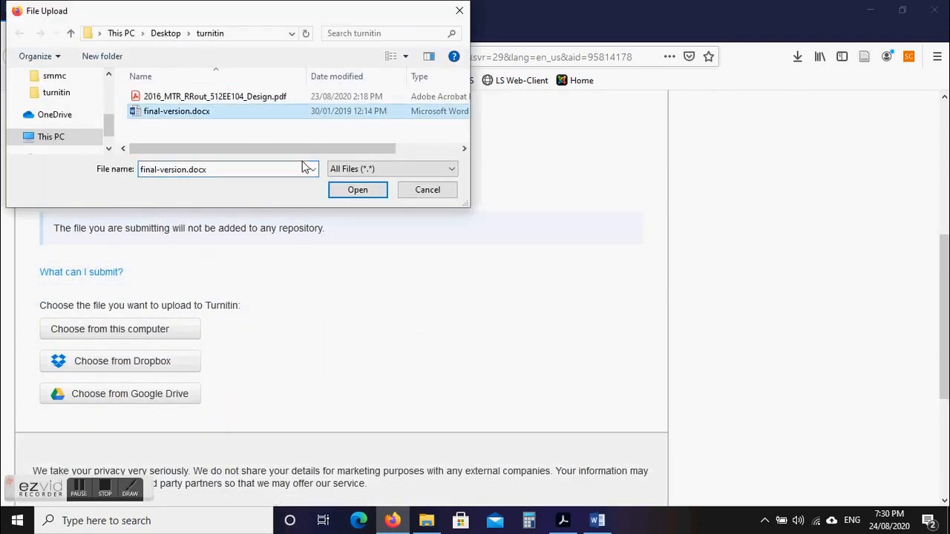
click(345, 194)
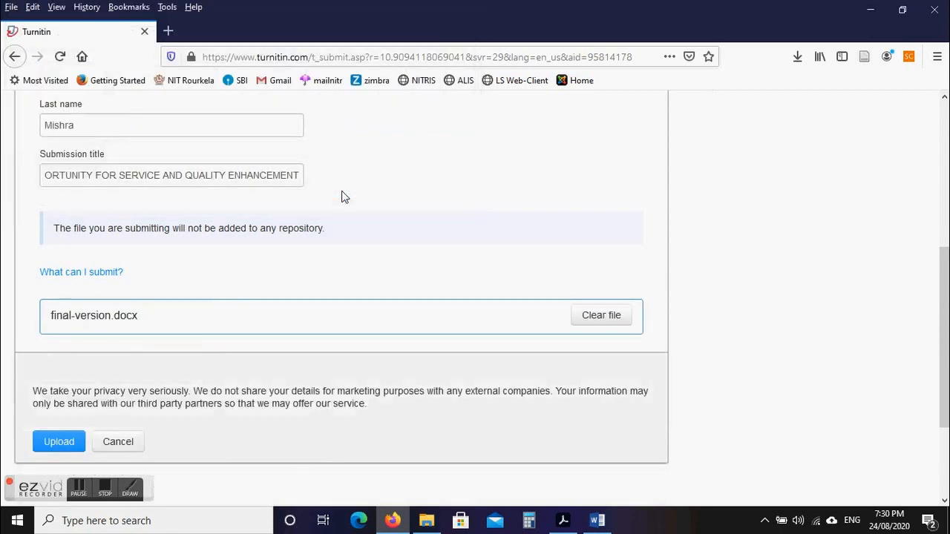
click(64, 443)
drag(947, 341, 945, 361)
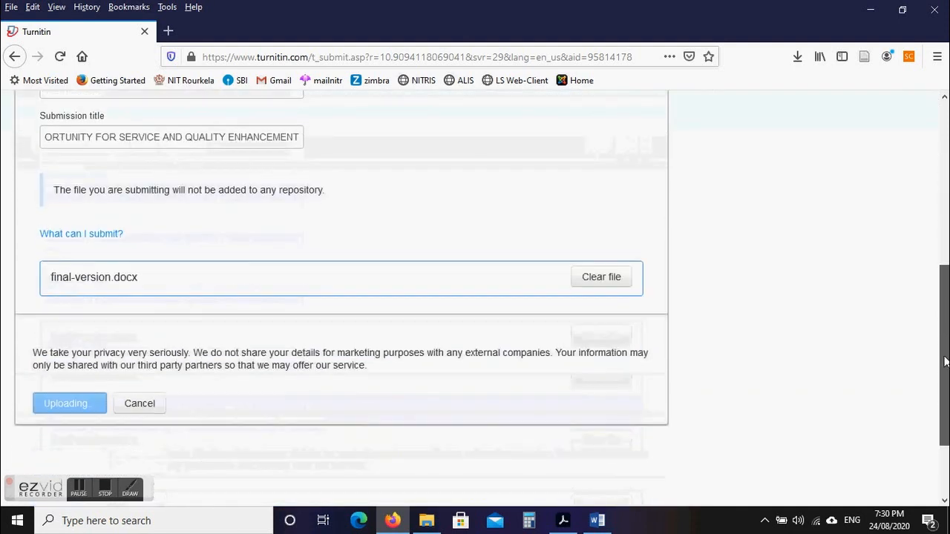
Close final-version.docx in Word and return to the Turnitin upload preview.
click(598, 523)
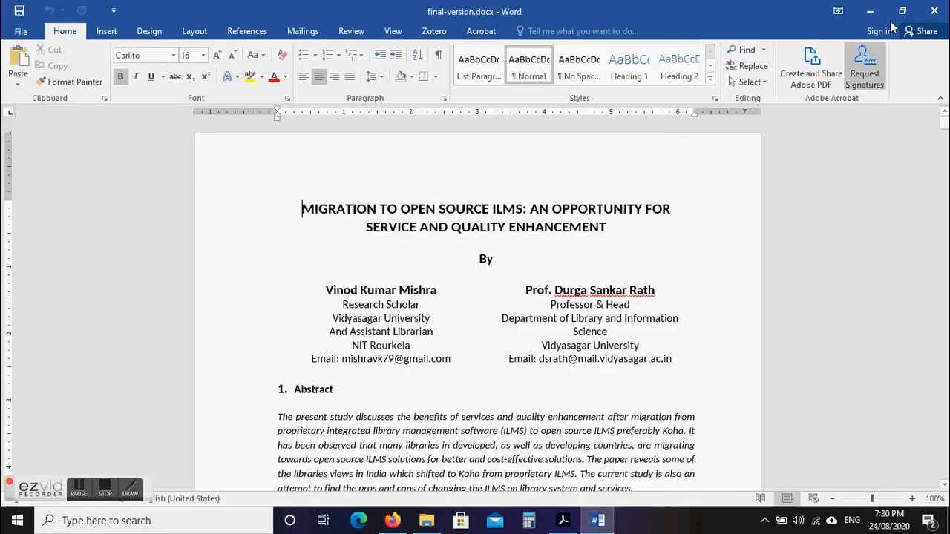
click(934, 10)
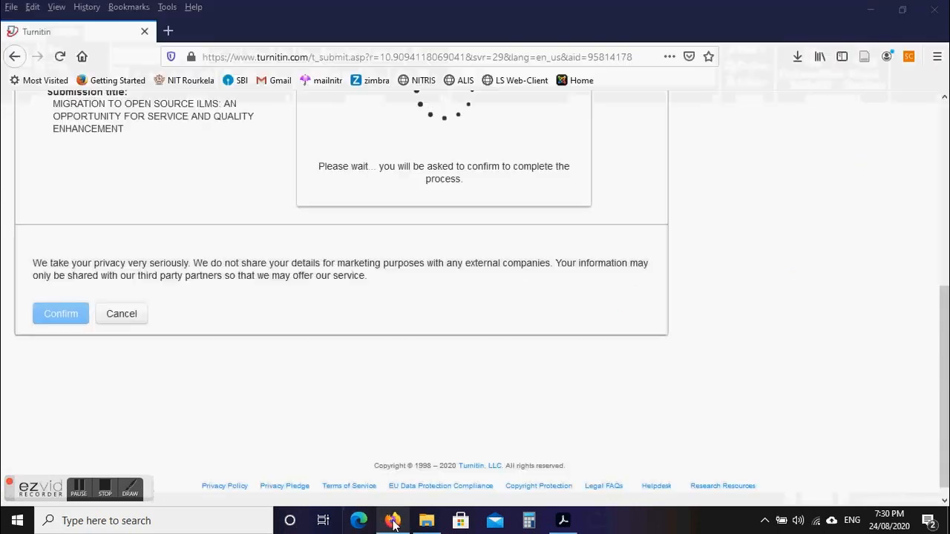
mouse_move(394, 523)
scroll(944, 310, up, 3)
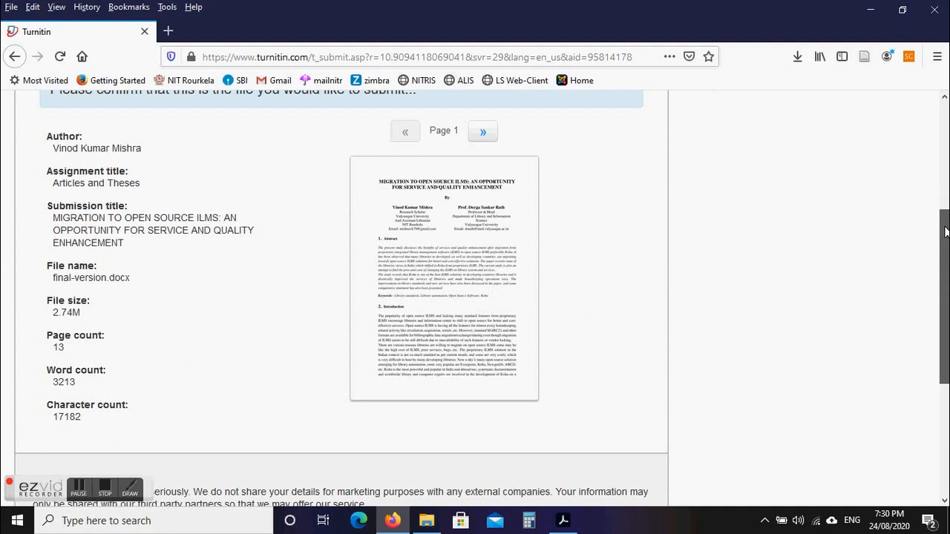
Confirm final-version.docx as the file to submit.
scroll(946, 250, down, 1)
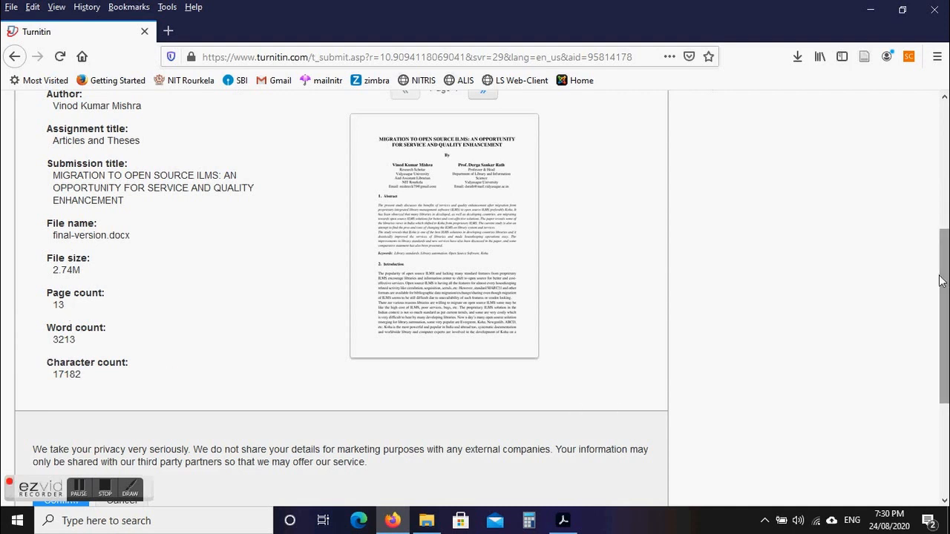
drag(939, 280, 938, 352)
click(58, 340)
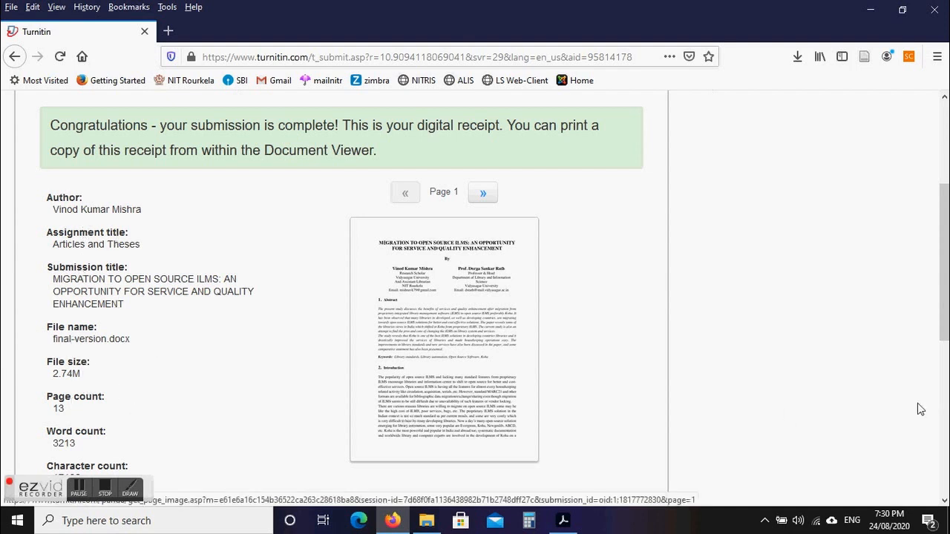
Review the digital receipt and return to the Articles and Theses inbox.
scroll(278, 355, down, 3)
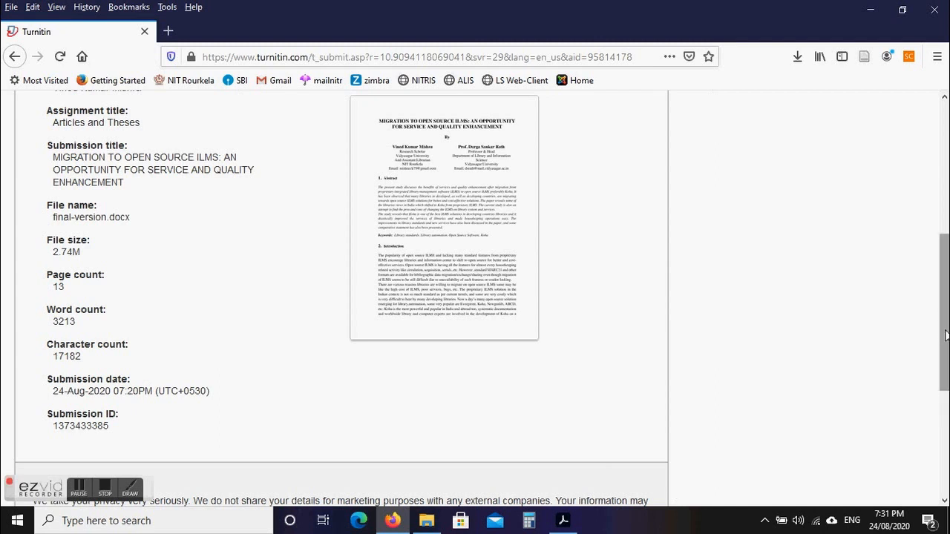
drag(943, 325, 943, 428)
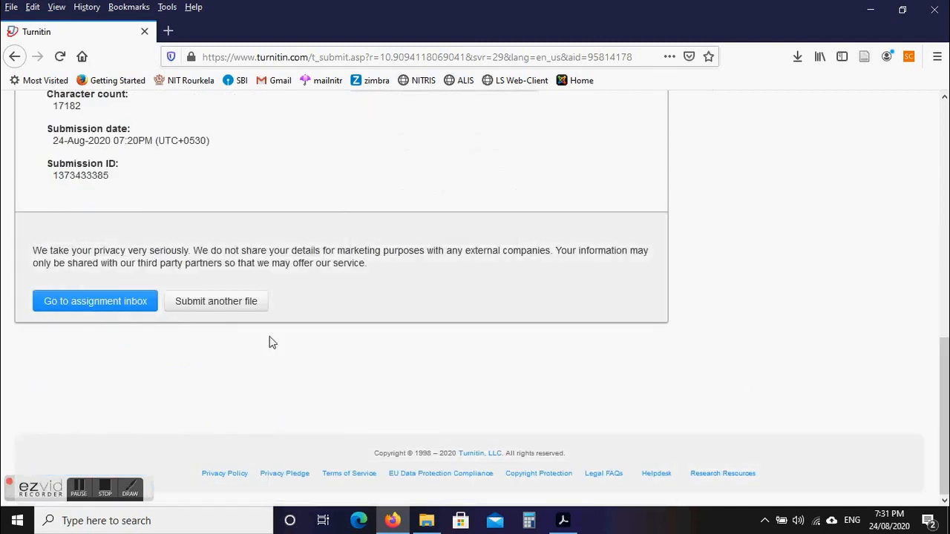
click(84, 309)
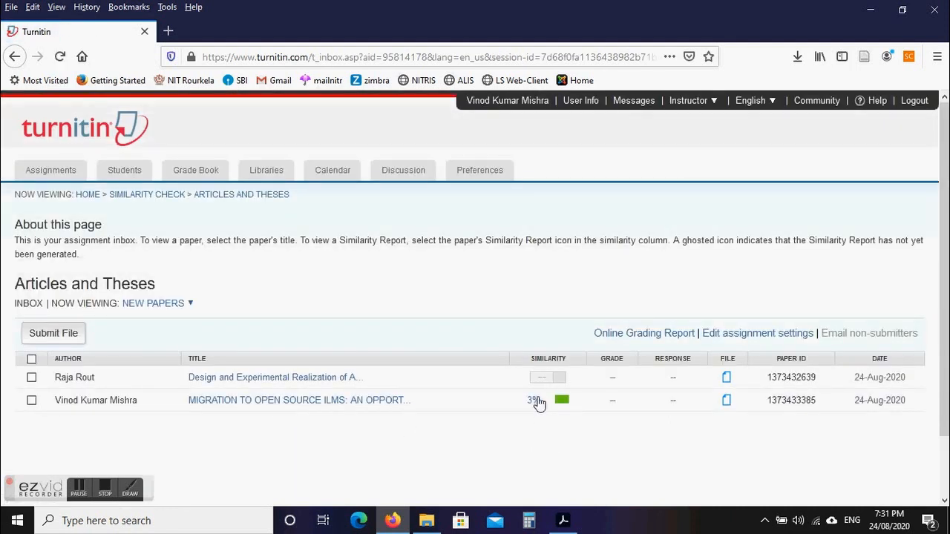
scroll(943, 297, down, 2)
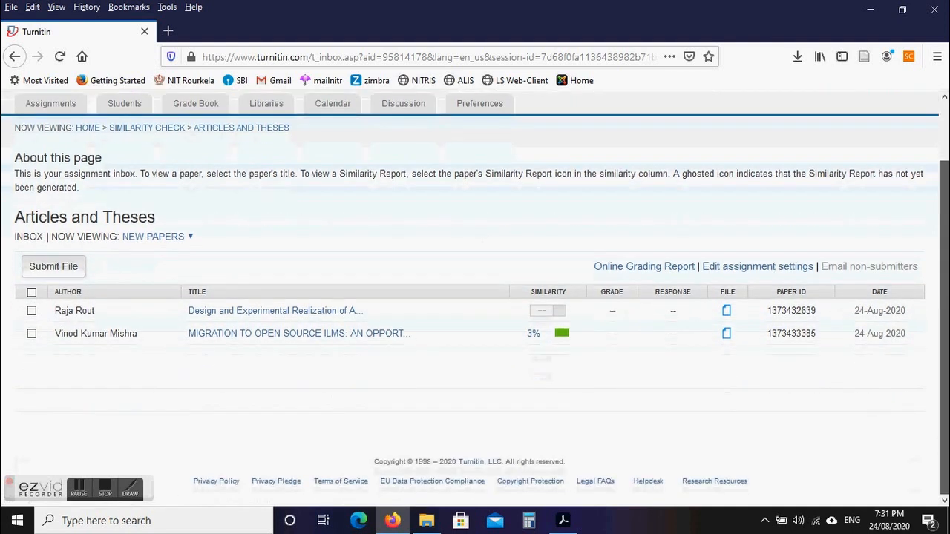
scroll(613, 375, up, 1)
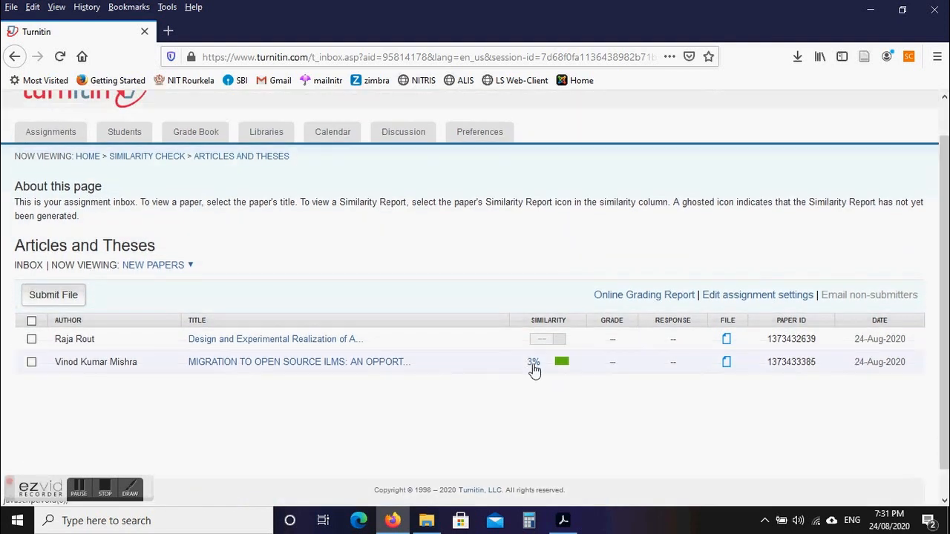
drag(944, 278, 932, 223)
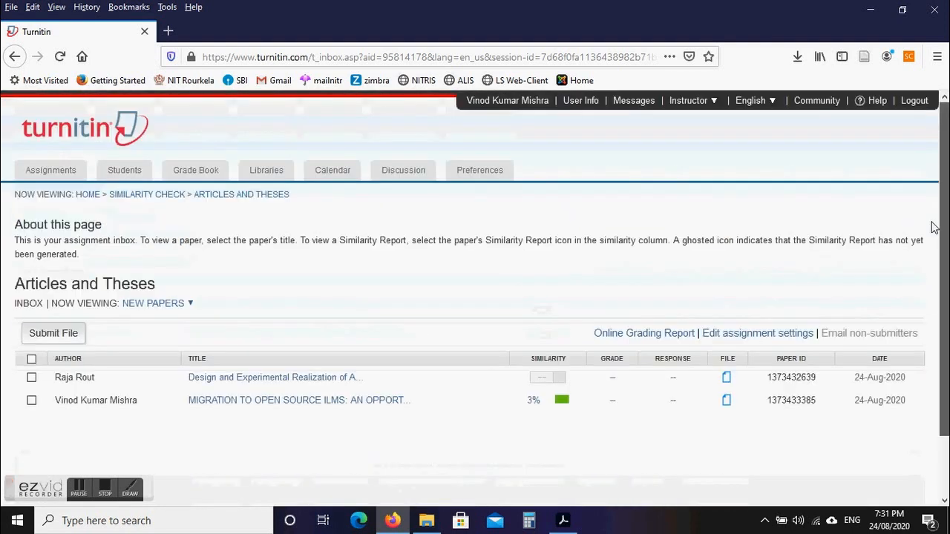
click(60, 56)
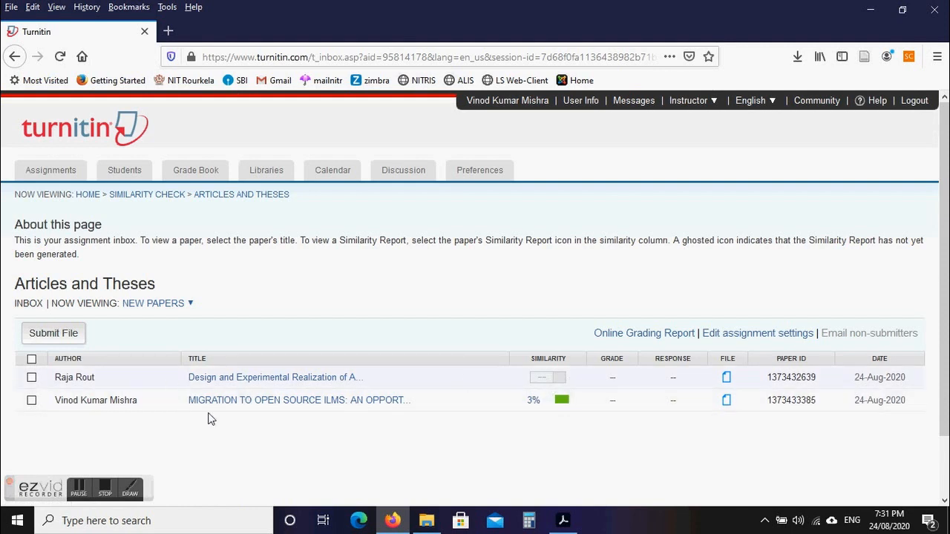
click(77, 496)
Open the 36% similarity report for 'Design and Experimental Realization of Adaptive Control Schemes' in Feedback Studio.
click(77, 495)
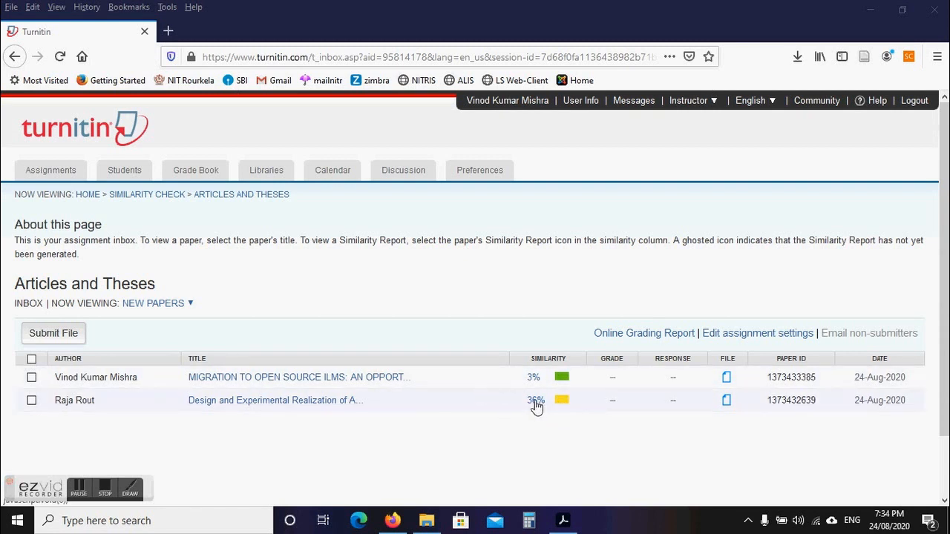
click(319, 404)
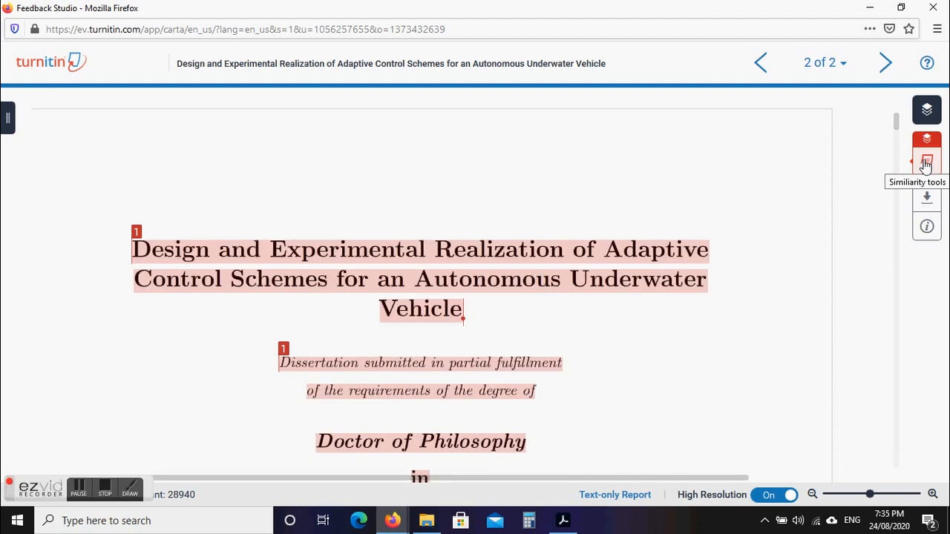
Show the Match Overview for the 36% score, led by ethesis.nitrkl.ac.in at 8%.
click(926, 165)
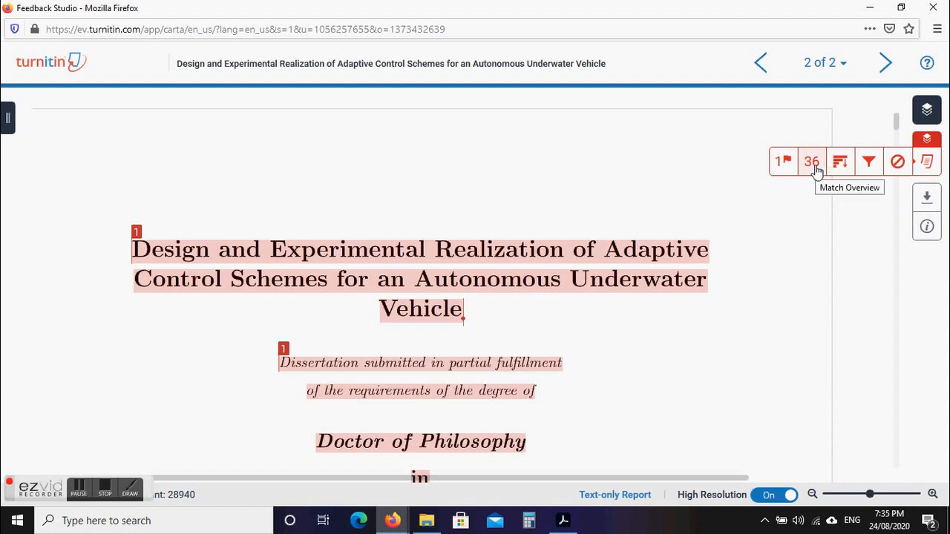
click(813, 163)
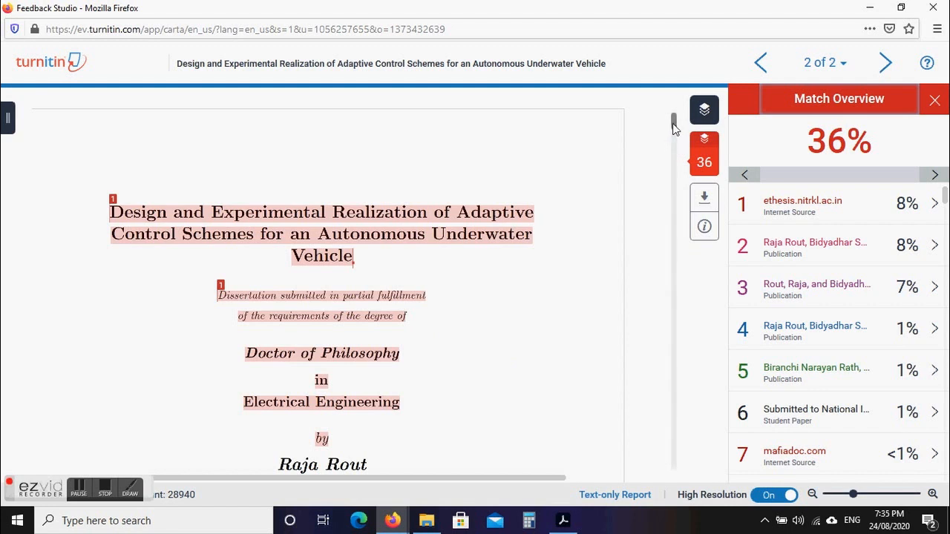
drag(673, 127, 674, 138)
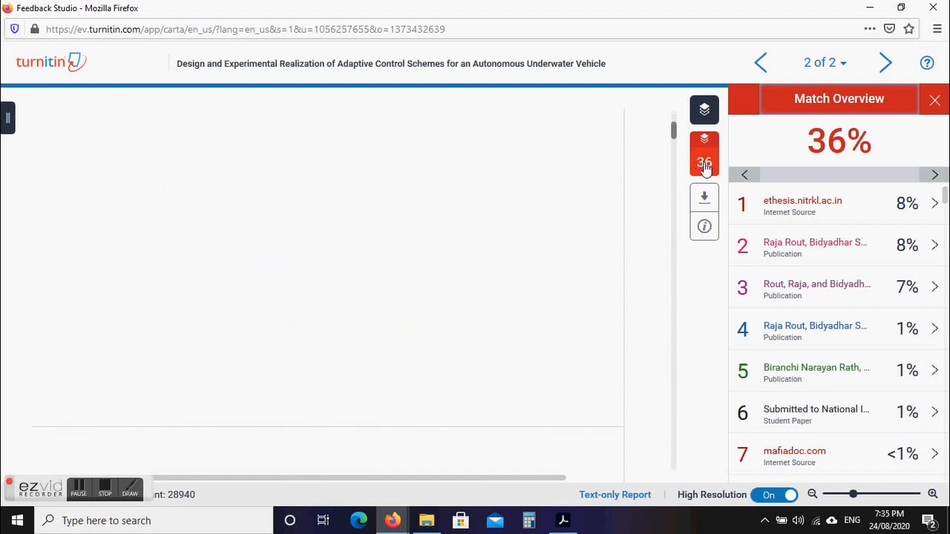
mouse_move(702, 165)
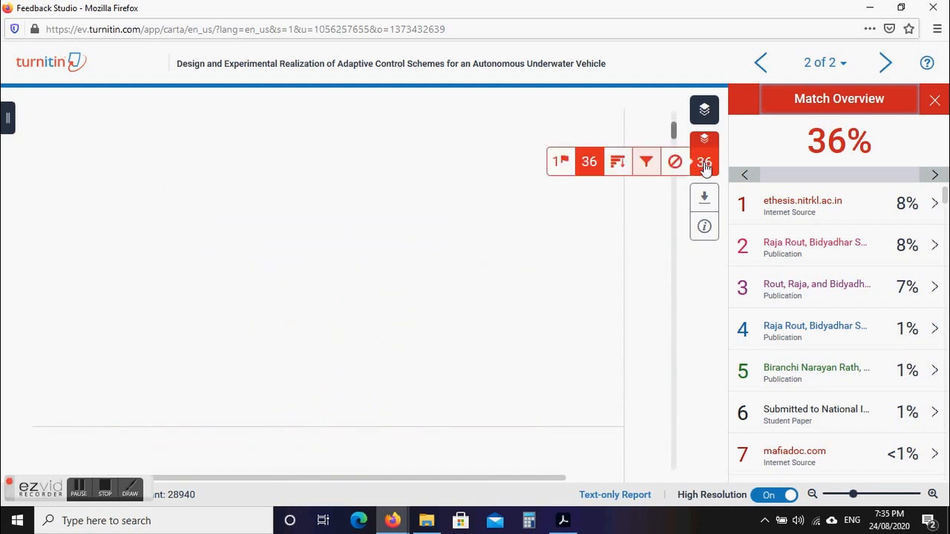
In Filters and Settings, exclude matching sources shorter than 14 words.
click(646, 162)
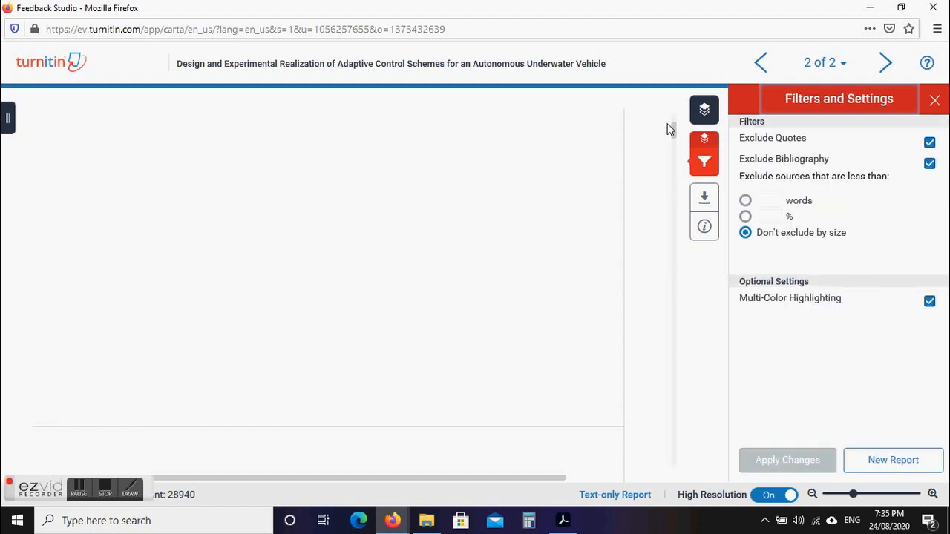
drag(675, 132, 670, 111)
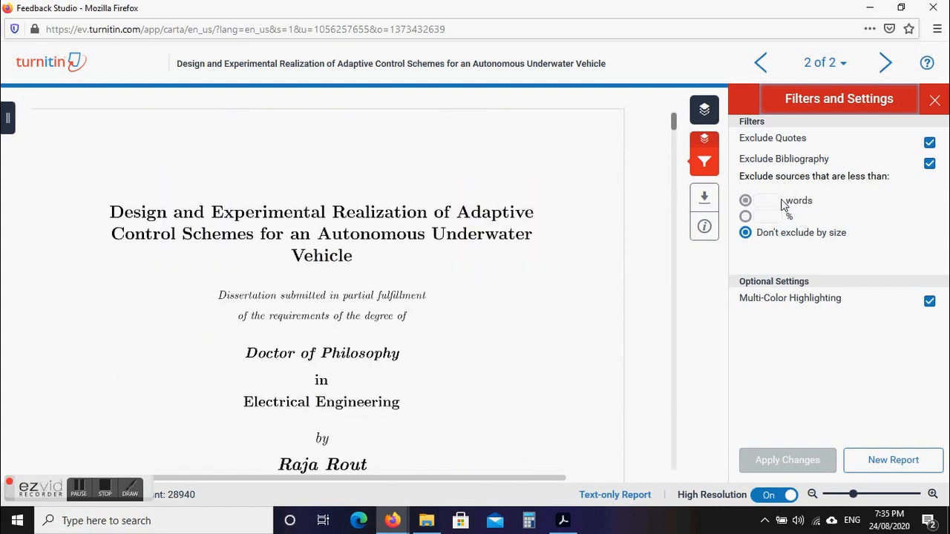
click(772, 200)
text(1)
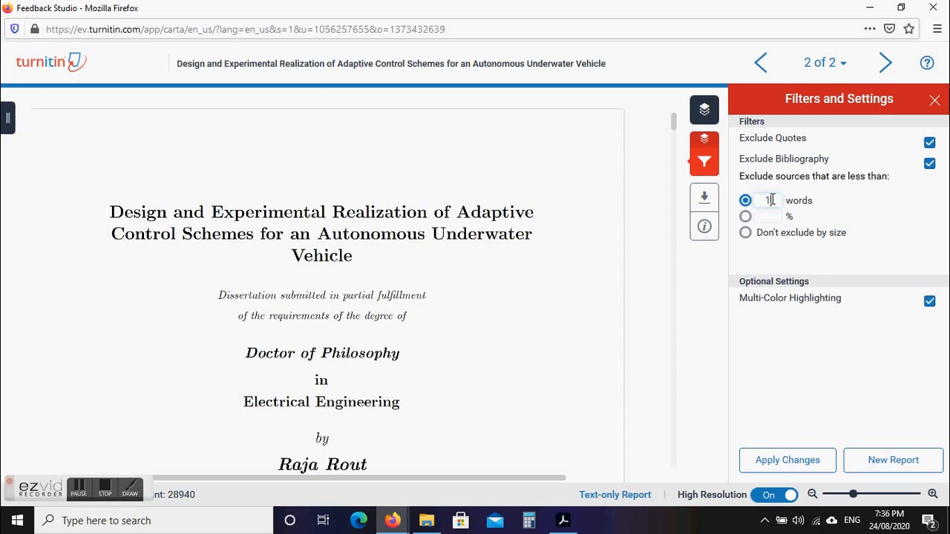
text(4)
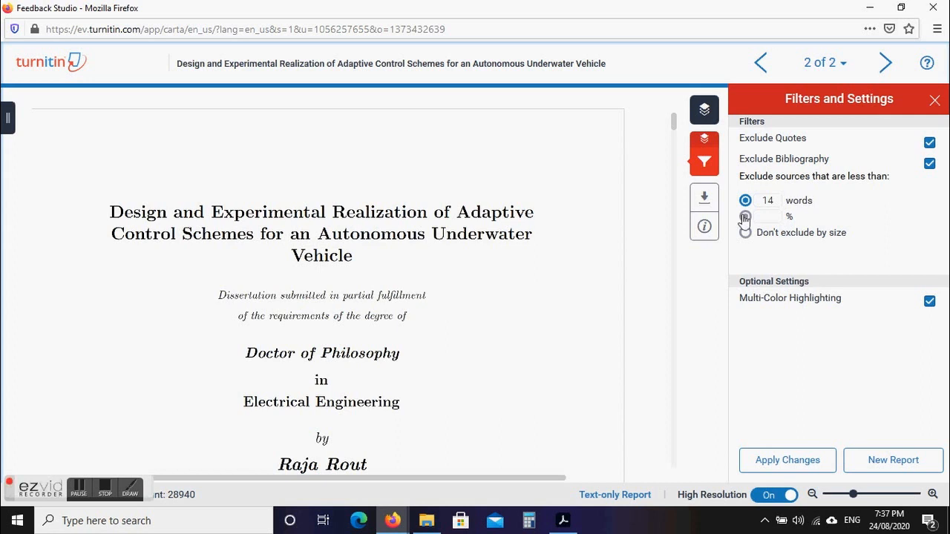
click(776, 199)
Replace the word-count threshold with 200 words.
key(BackSpace)
key(BackSpace)
text(200)
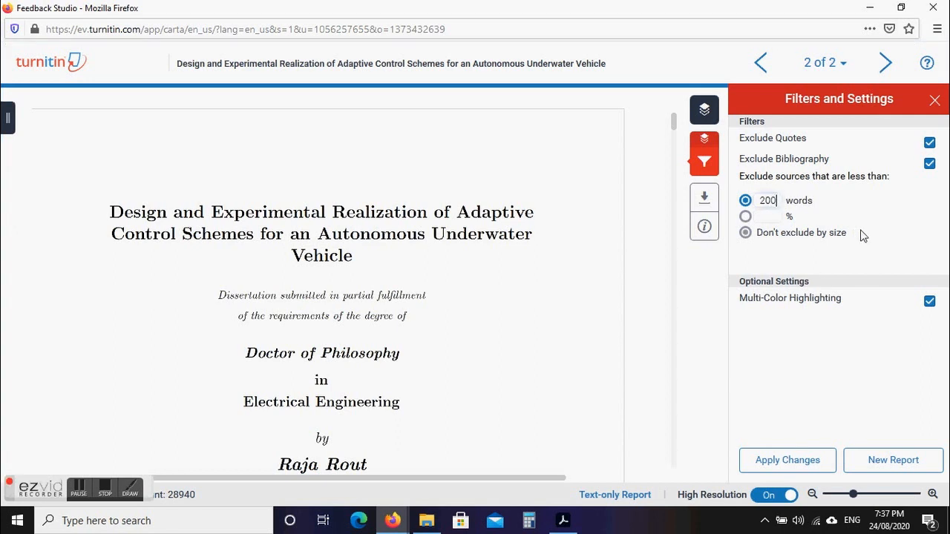
click(892, 245)
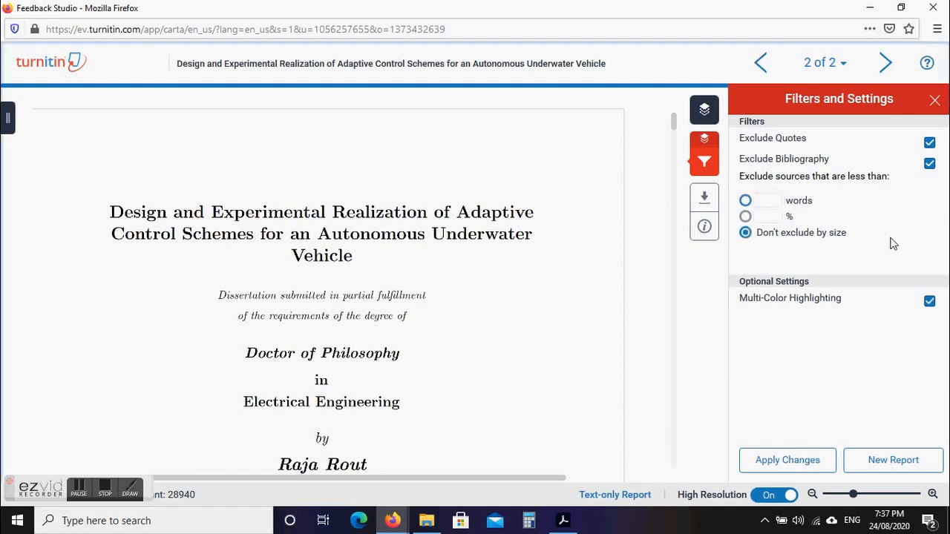
click(744, 201)
drag(766, 202, 781, 200)
text(200)
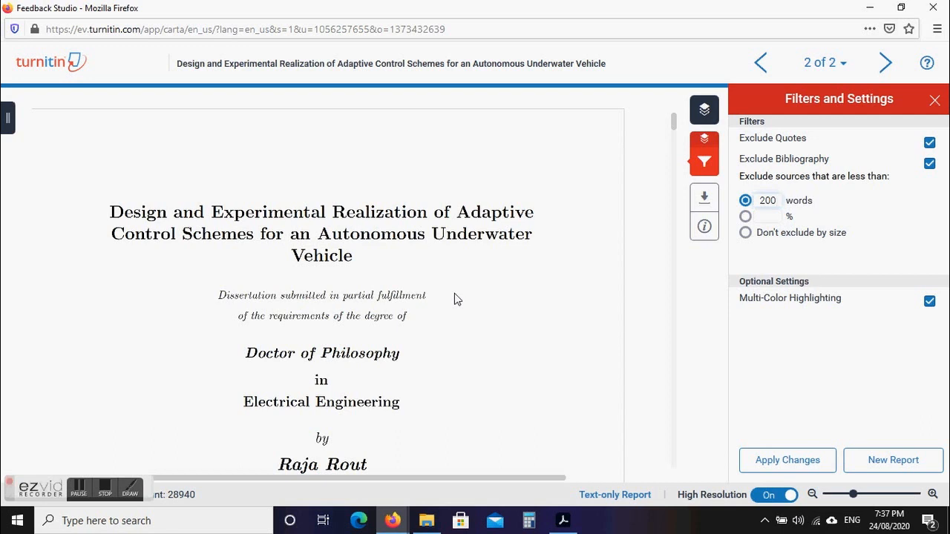
Switch the small-source threshold to a percentage and select its 1% value.
click(745, 217)
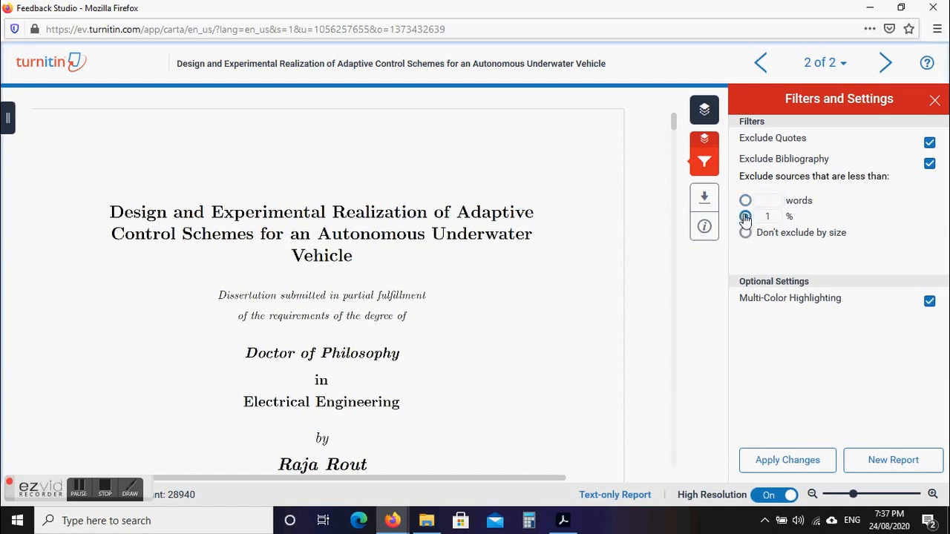
click(745, 200)
click(745, 216)
click(745, 216)
click(745, 200)
click(744, 216)
drag(771, 216, 759, 216)
After trying 12% and 100 words, set the small-source threshold to 1 word.
text(12)
key(BackSpace)
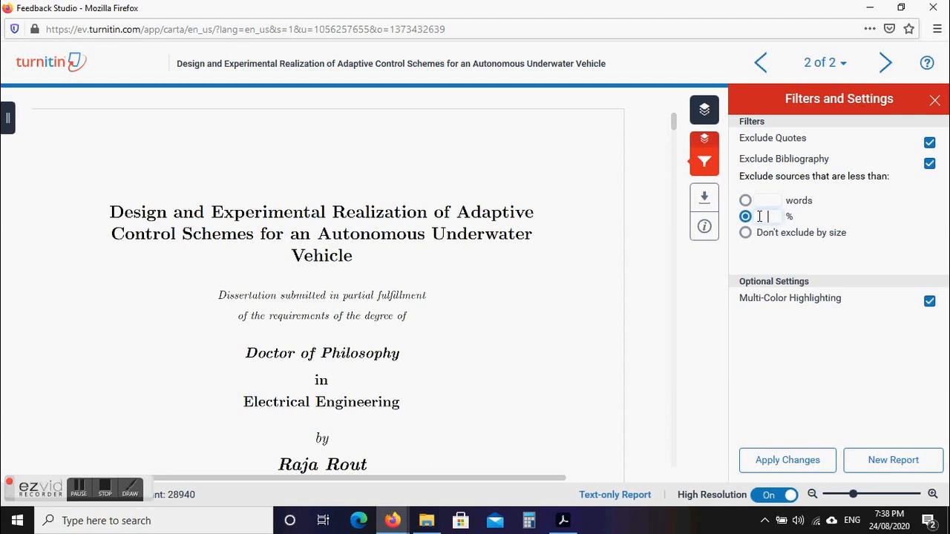
click(745, 201)
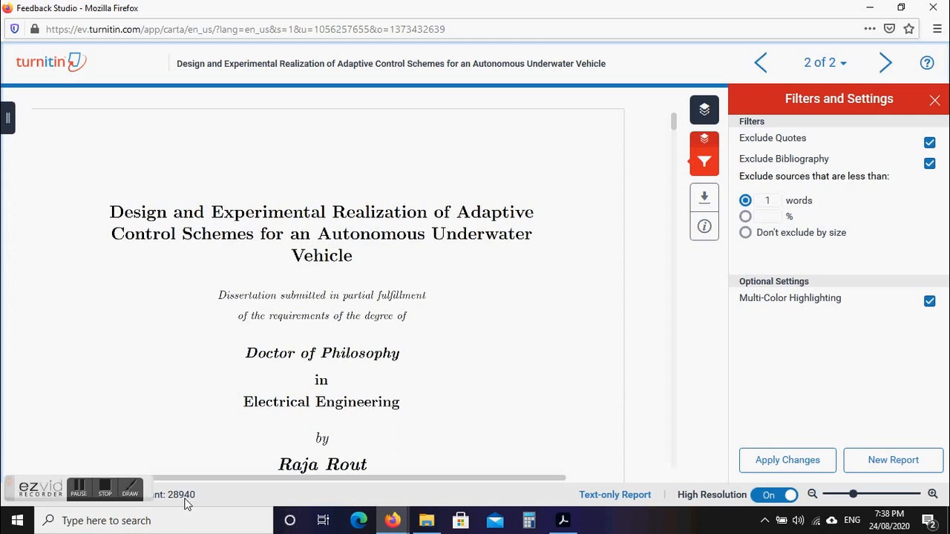
click(745, 216)
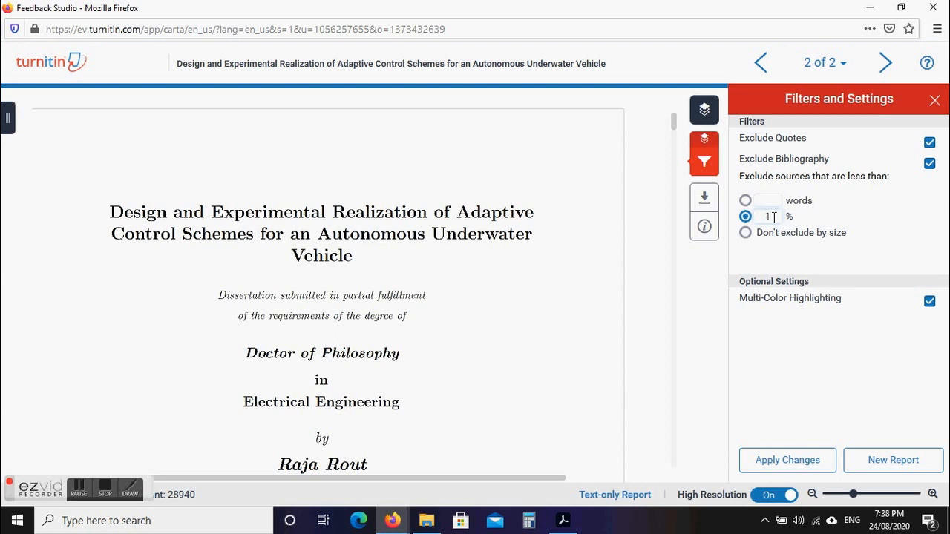
click(745, 201)
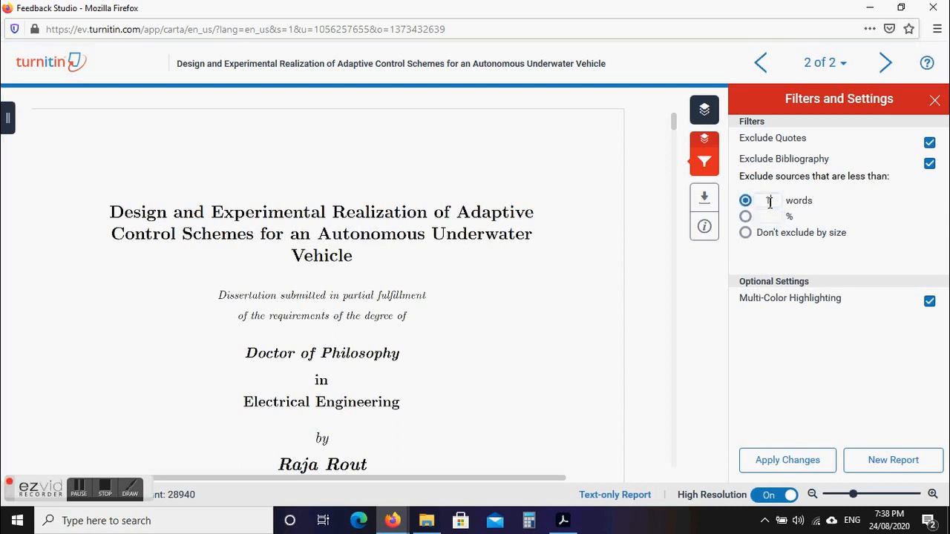
click(769, 201)
text(00)
key(BackSpace)
key(BackSpace)
key(BackSpace)
text(1)
mouse_move(704, 161)
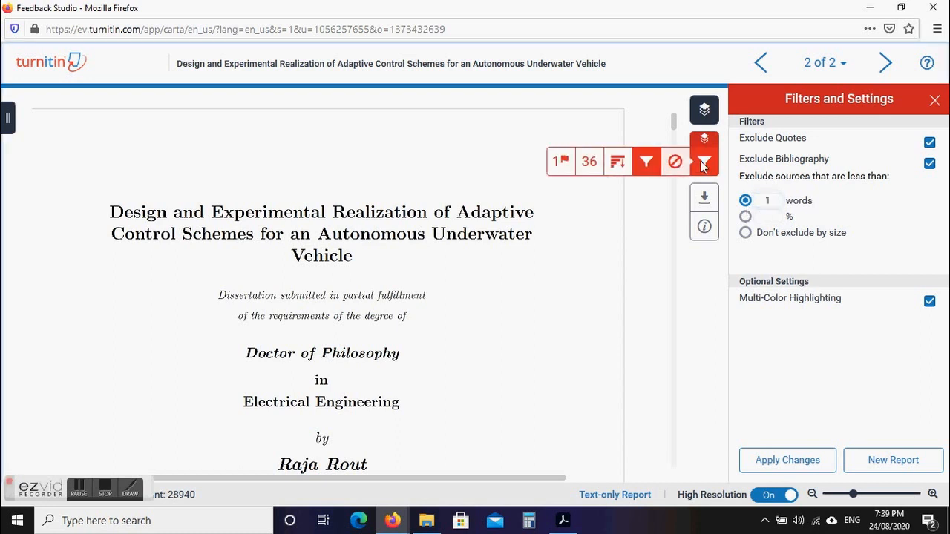
click(593, 162)
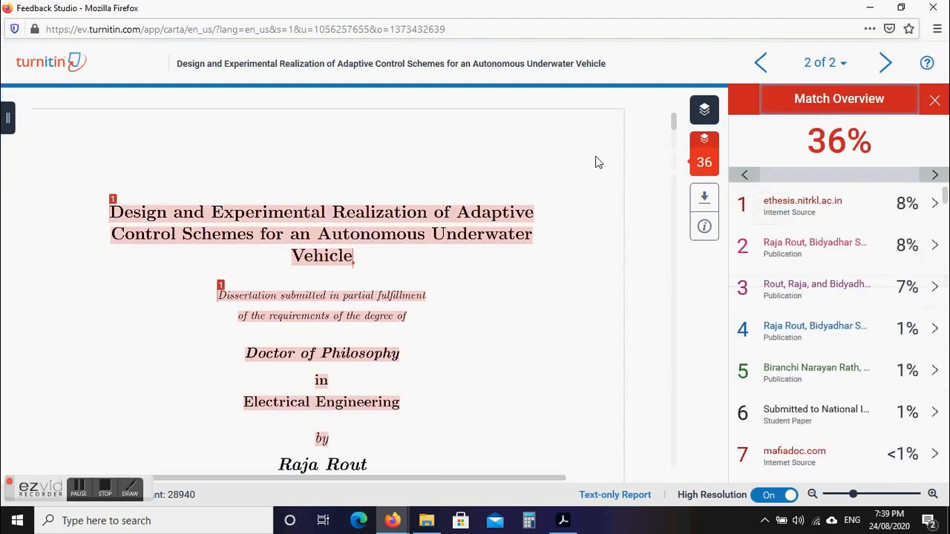
drag(945, 194, 945, 472)
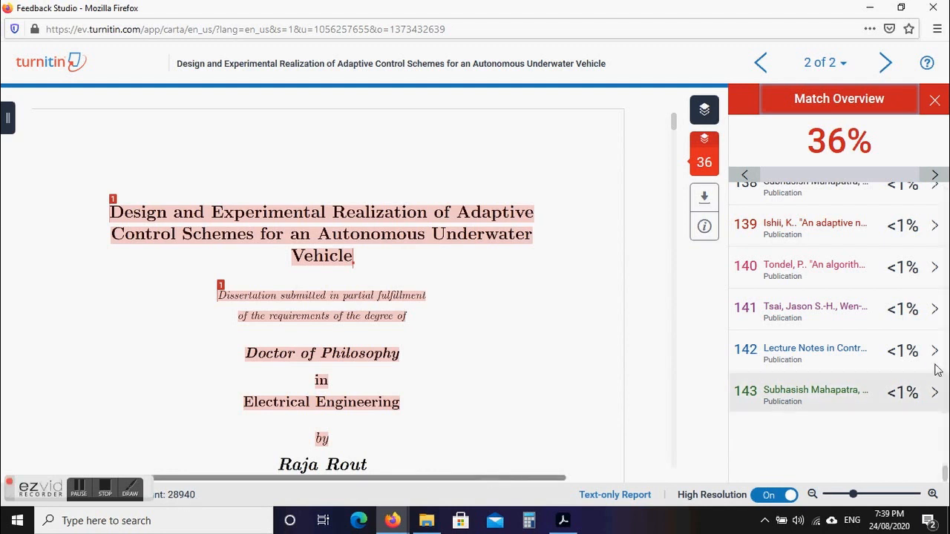
drag(945, 473, 945, 473)
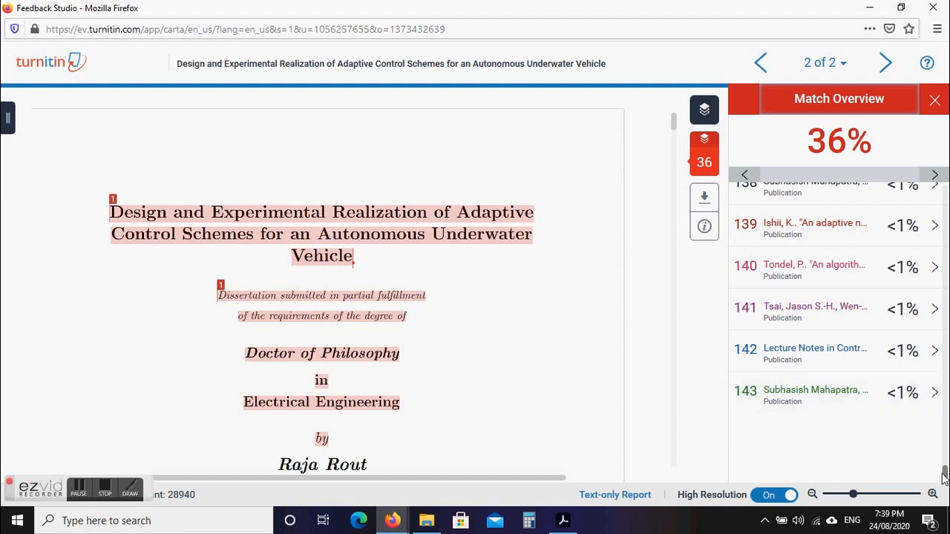
drag(944, 473, 944, 195)
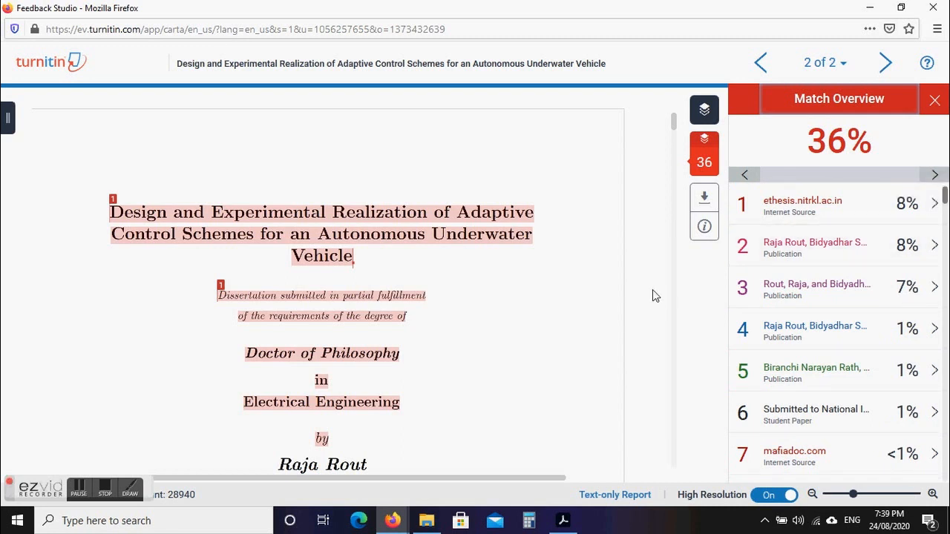
mouse_move(946, 200)
mouse_down()
mouse_move(946, 466)
mouse_move(946, 187)
mouse_up()
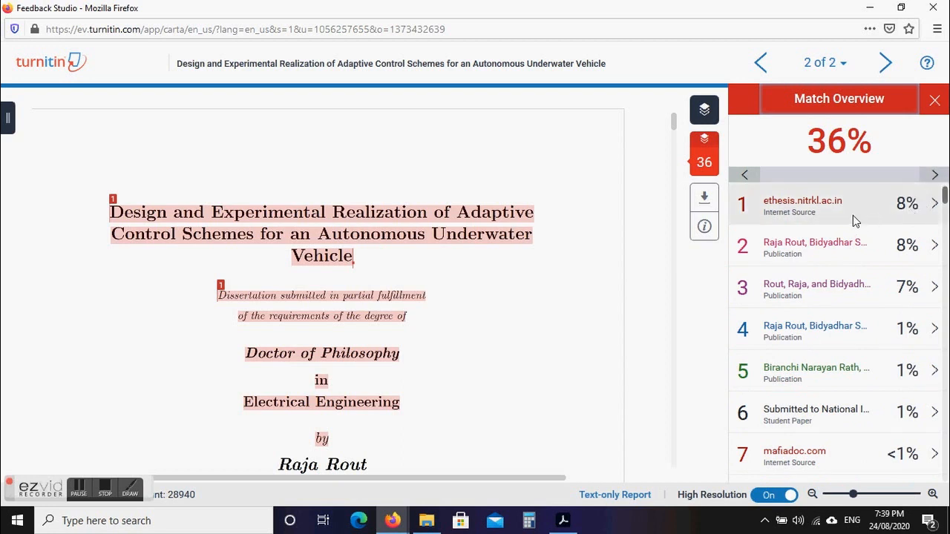
mouse_move(944, 197)
mouse_down()
mouse_move(946, 501)
mouse_move(946, 196)
mouse_up()
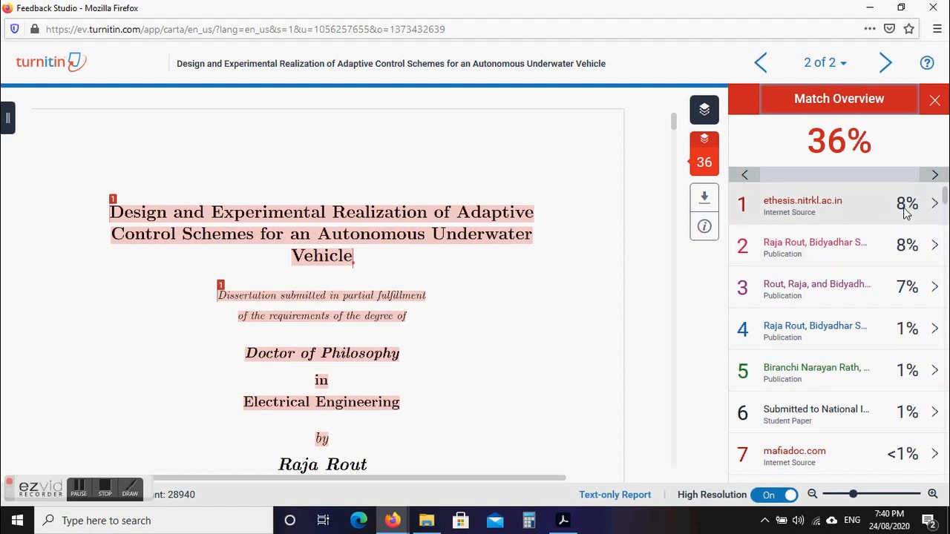
click(791, 208)
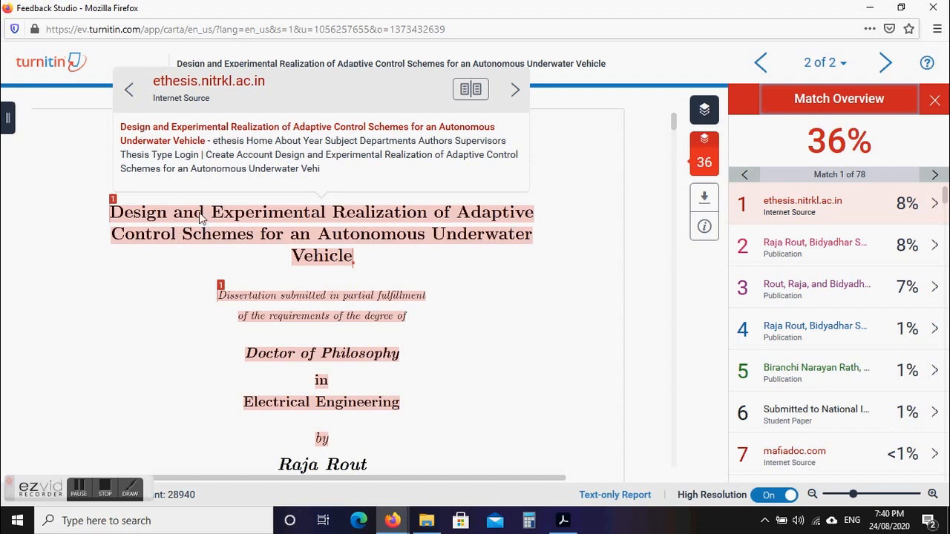
Advance to ethesis.nitrkl.ac.in match 2 of 78, close the preview, and open its Match Breakdown.
click(514, 90)
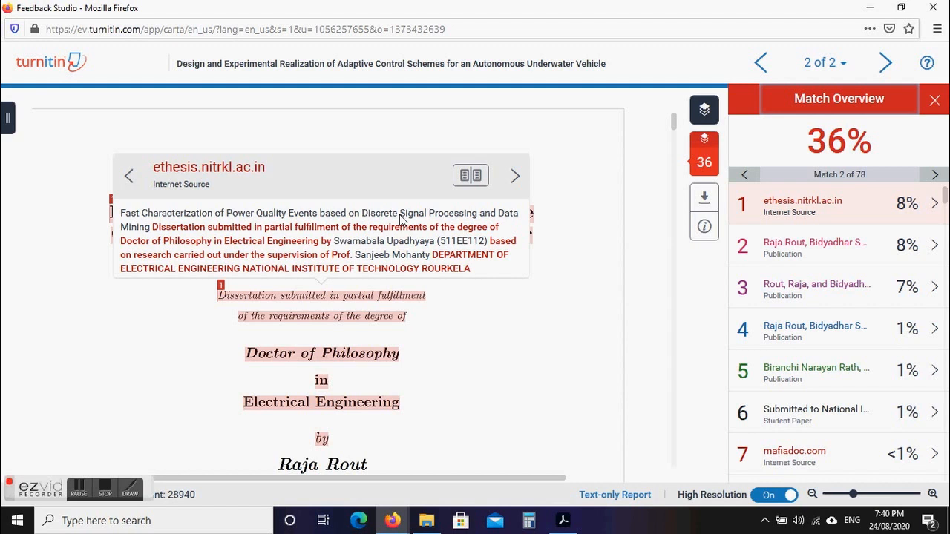
click(639, 211)
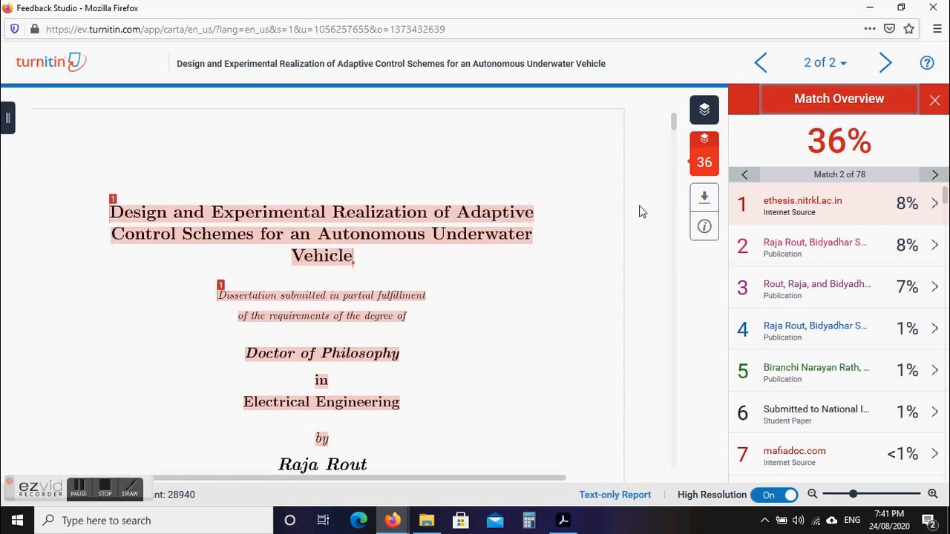
click(934, 205)
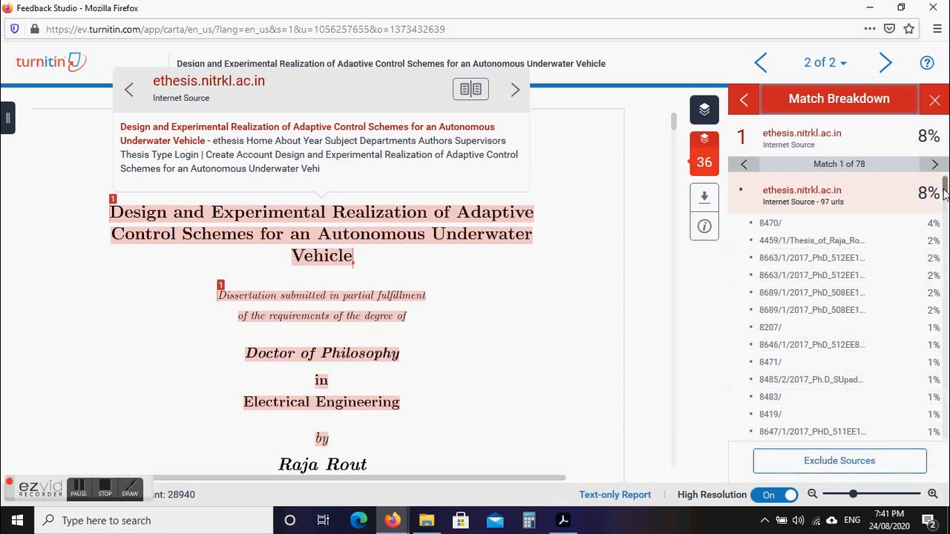
Scroll through the 97 ethesis.nitrkl.ac.in URLs and enter source-exclusion mode.
drag(945, 185, 946, 161)
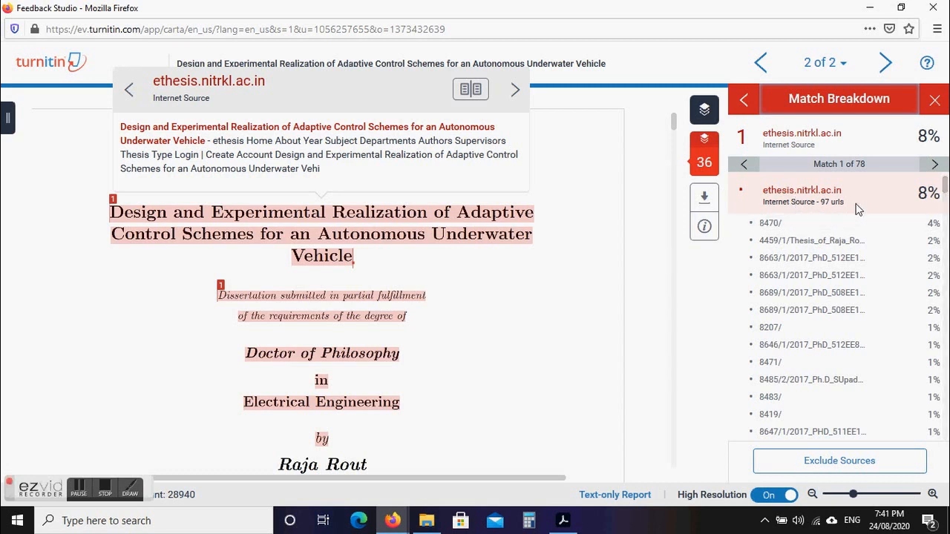
mouse_move(945, 190)
mouse_down()
mouse_move(946, 210)
mouse_move(945, 185)
mouse_up()
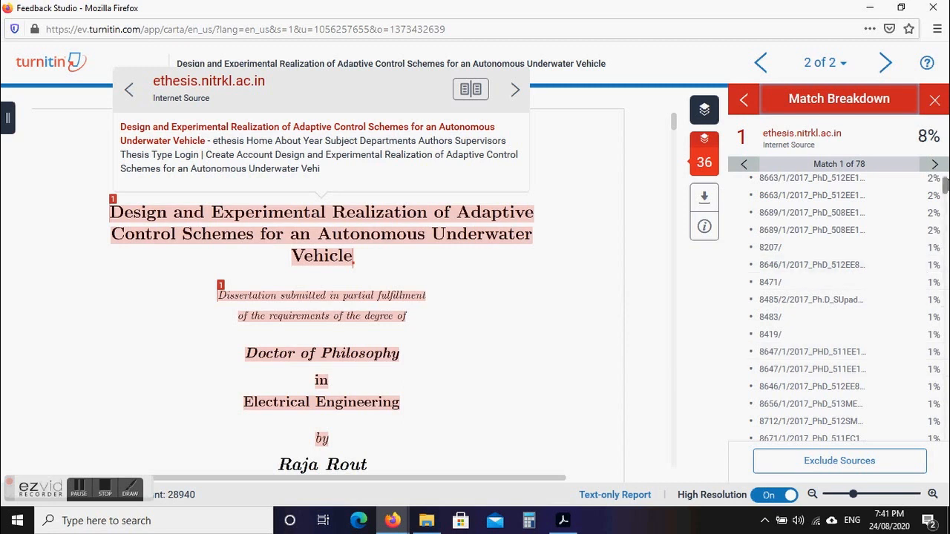
scroll(946, 188, up, 2)
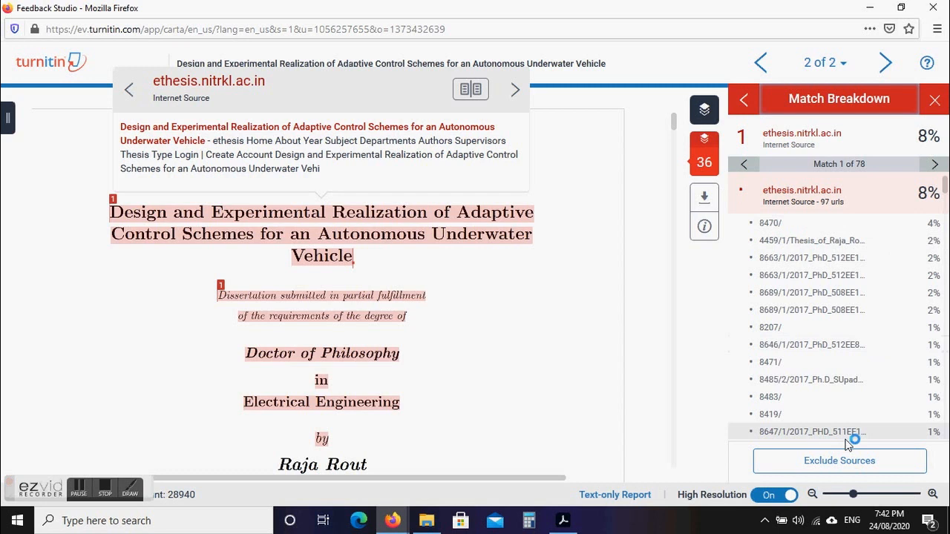
click(813, 463)
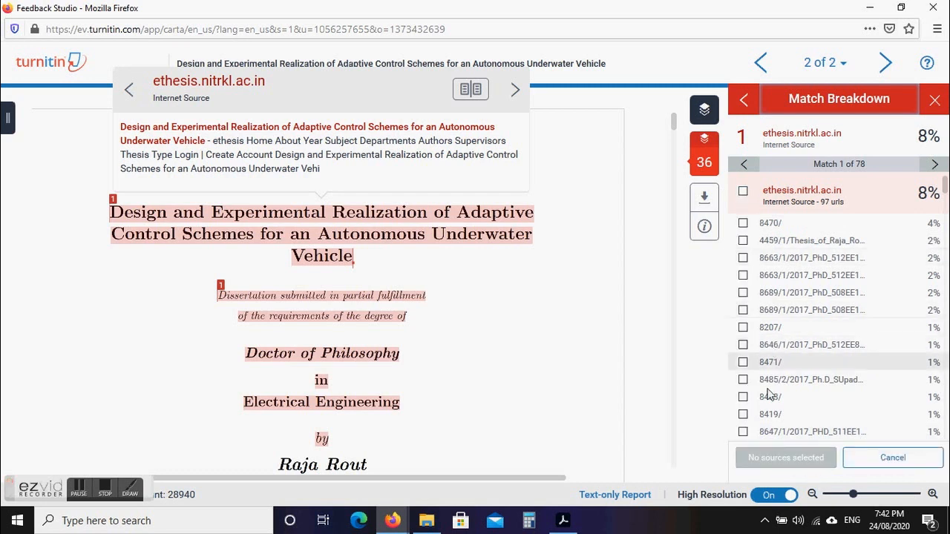
Select all 97 ethesis.nitrkl.ac.in URLs and exclude them, dropping the score to 32%.
click(742, 191)
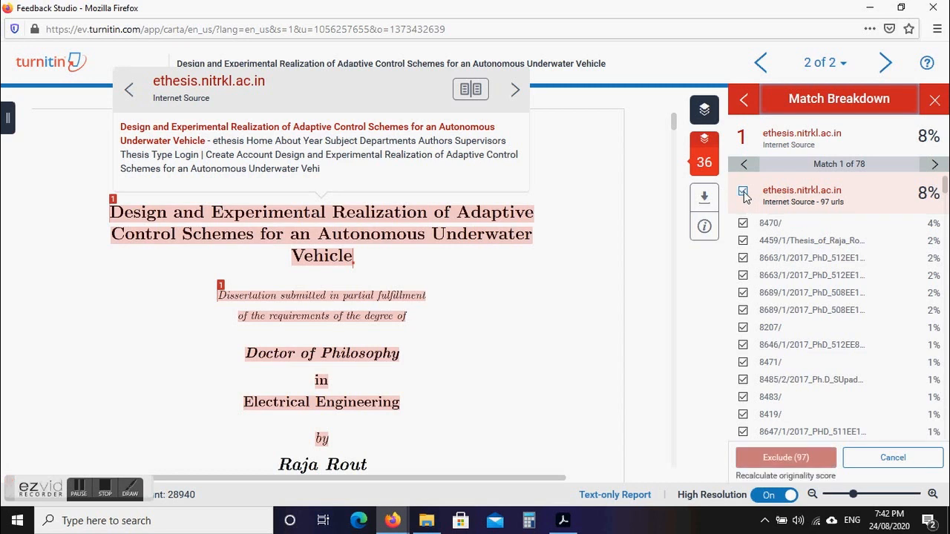
click(784, 459)
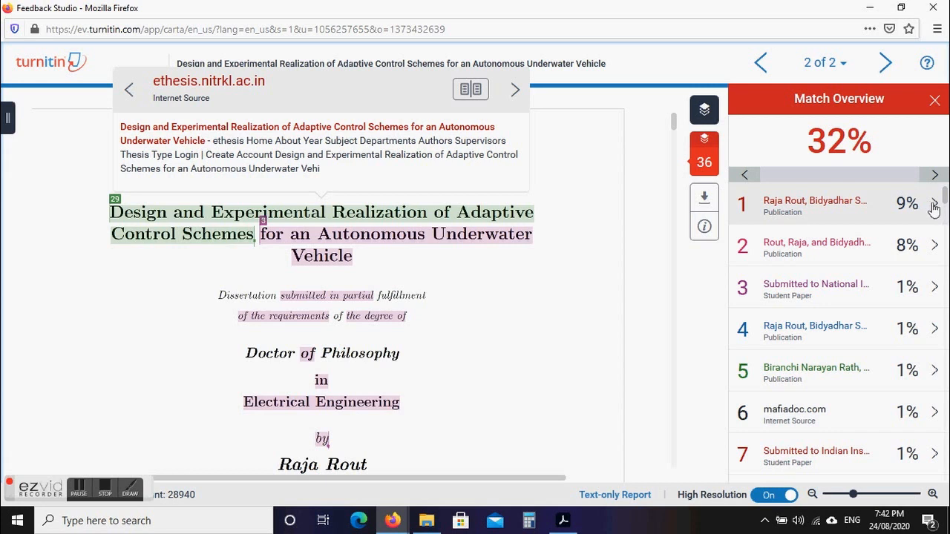
Jump to the top 9% source's first match and open the IEEE Xplore NARMAX paper page.
click(826, 207)
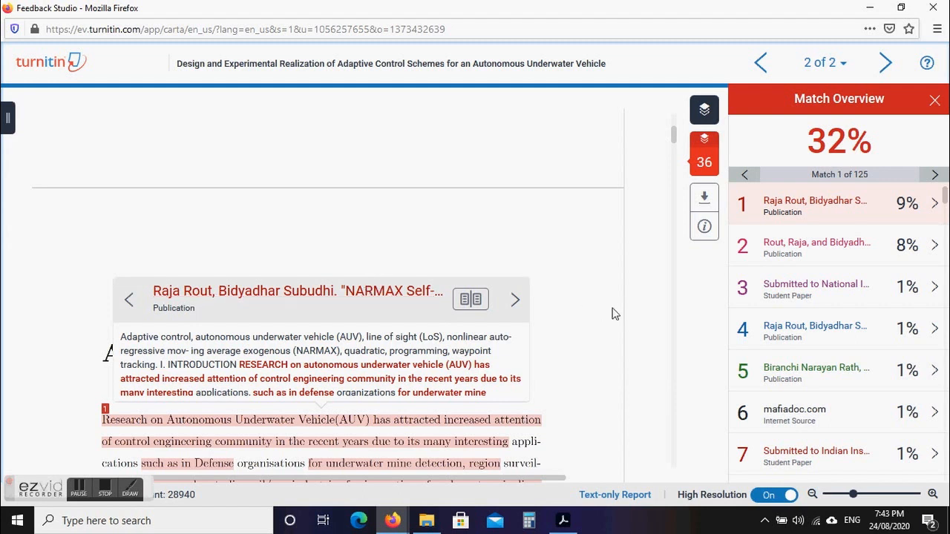
click(313, 299)
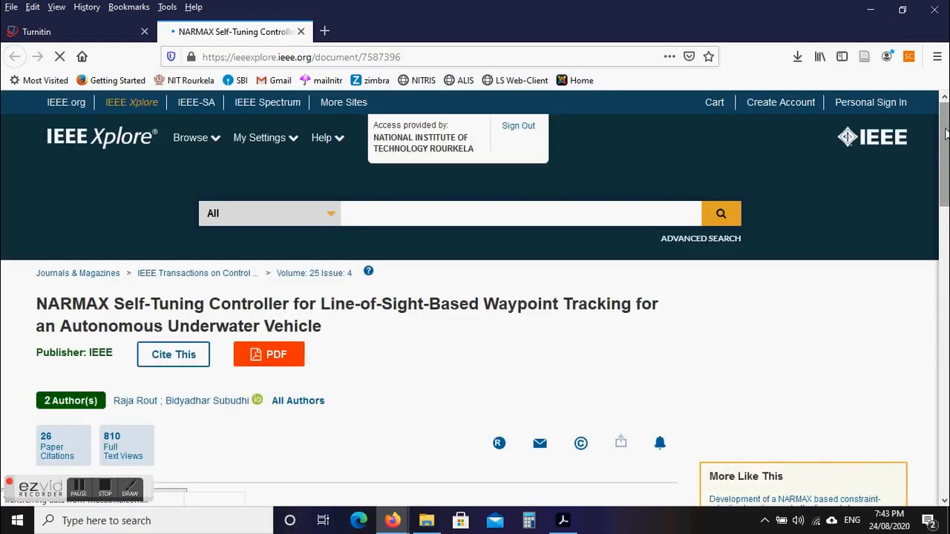
Scroll through the NARMAX self-tuning controller paper's IEEE Xplore page, then return to the Turnitin report.
scroll(946, 134, down, 5)
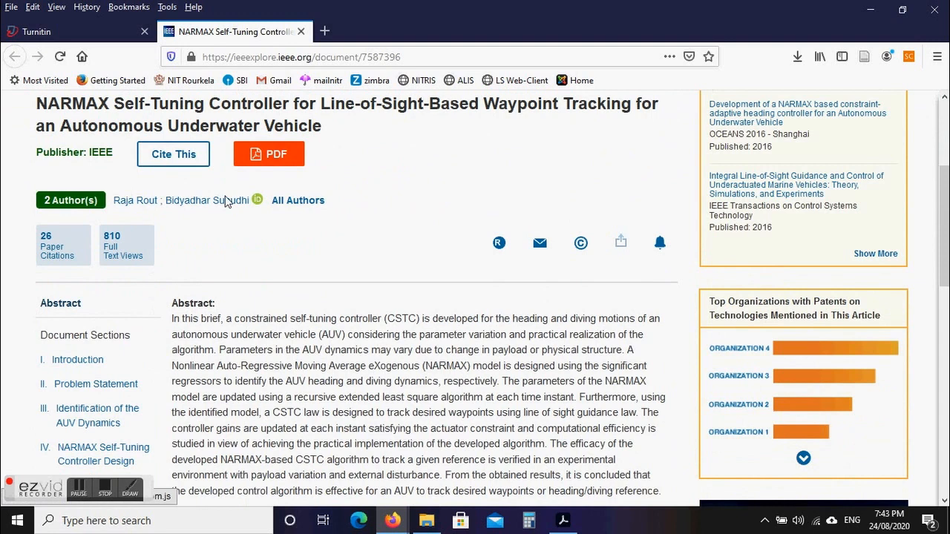
drag(946, 114, 946, 116)
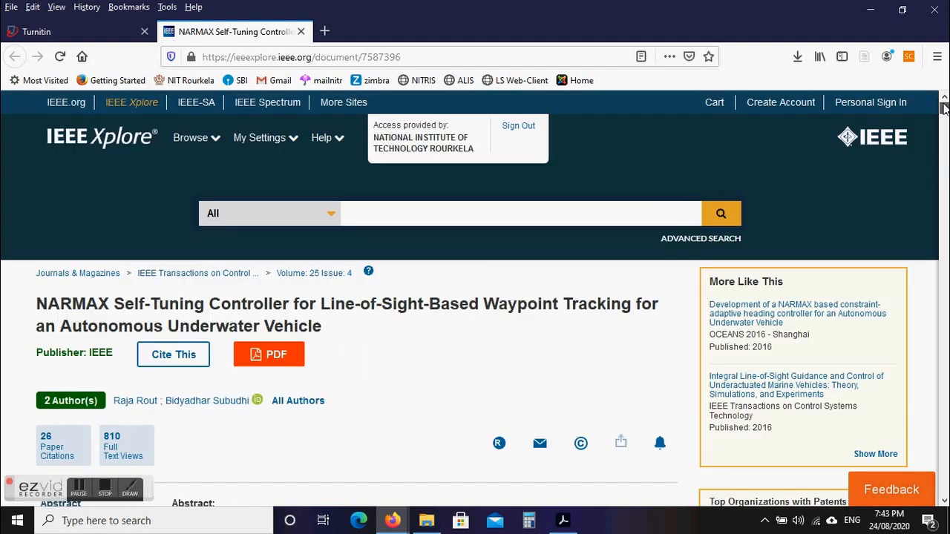
drag(943, 119, 944, 107)
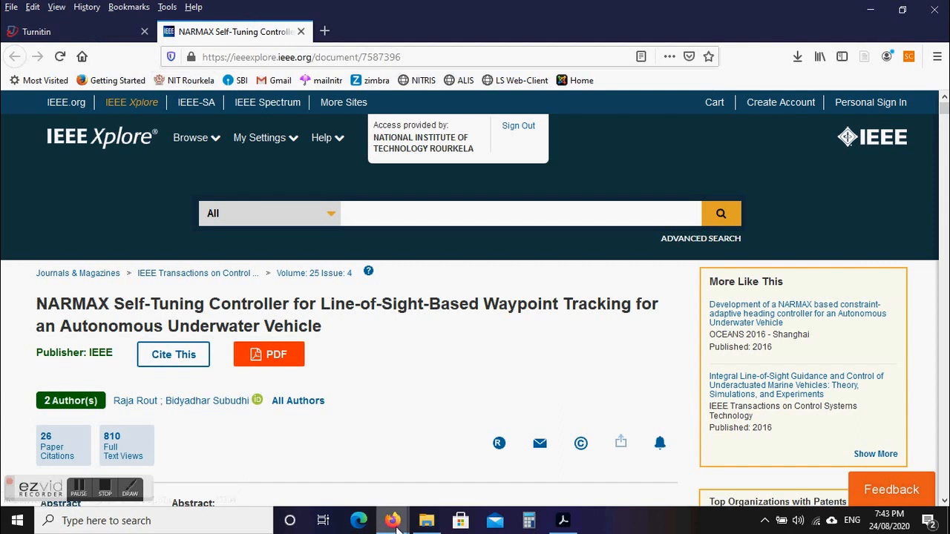
mouse_move(392, 519)
click(422, 494)
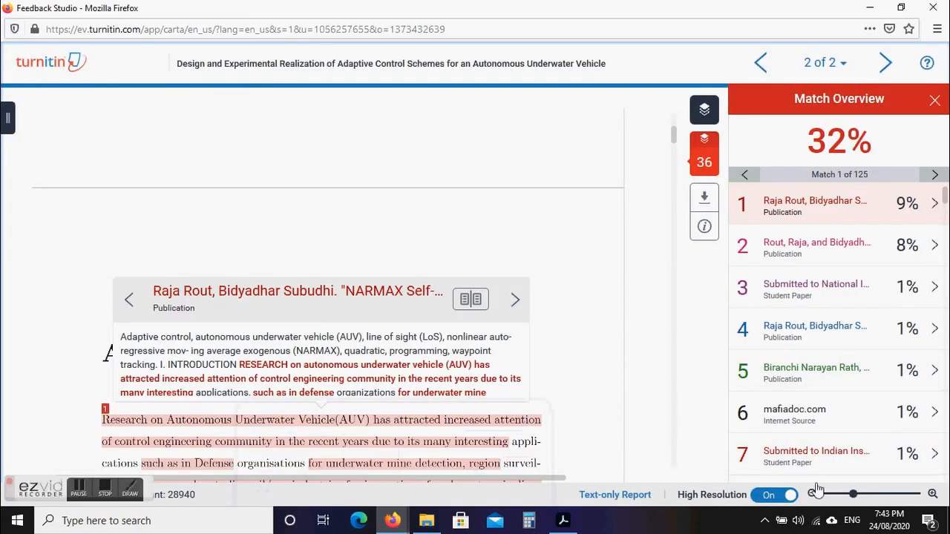
Exclude the three NARMAX paper sources to drop the score to 25%, then open the inverse optimal PID paper online.
click(935, 207)
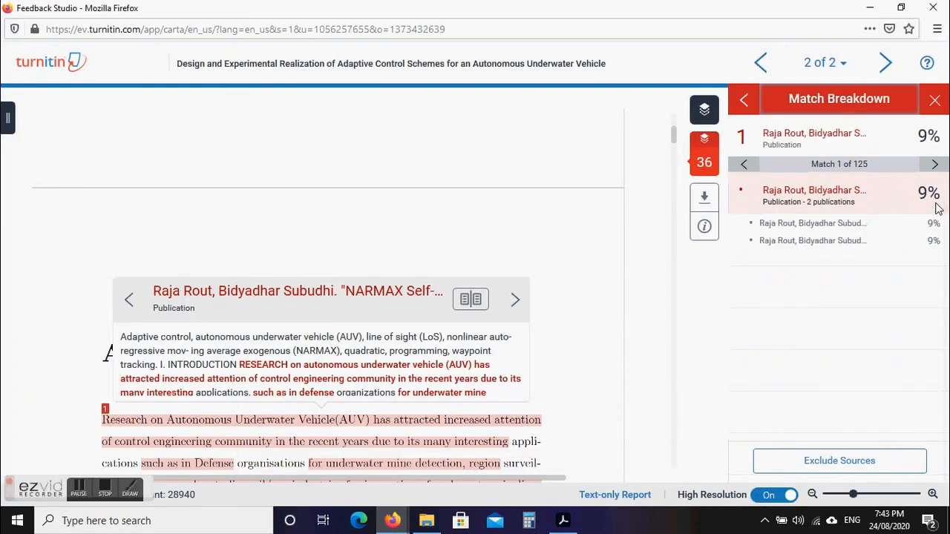
click(823, 467)
click(742, 190)
click(795, 457)
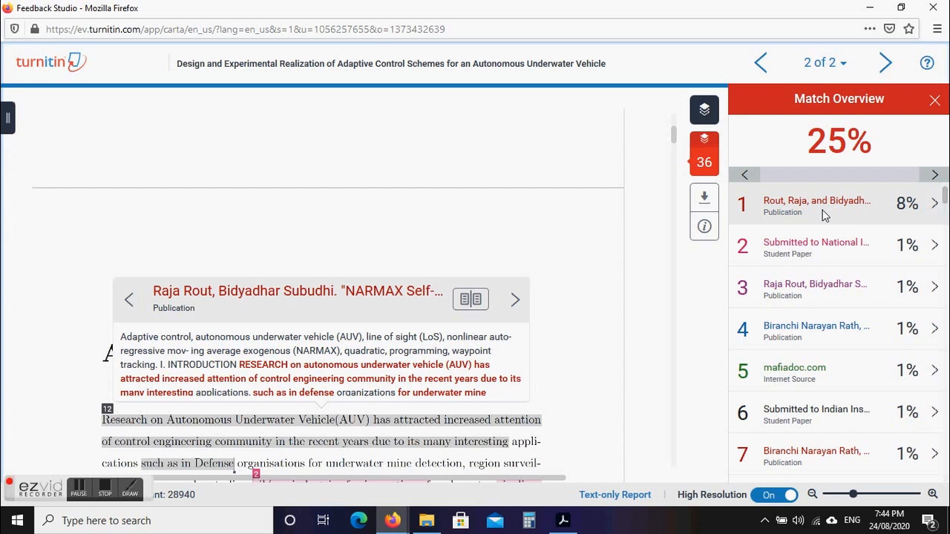
click(933, 206)
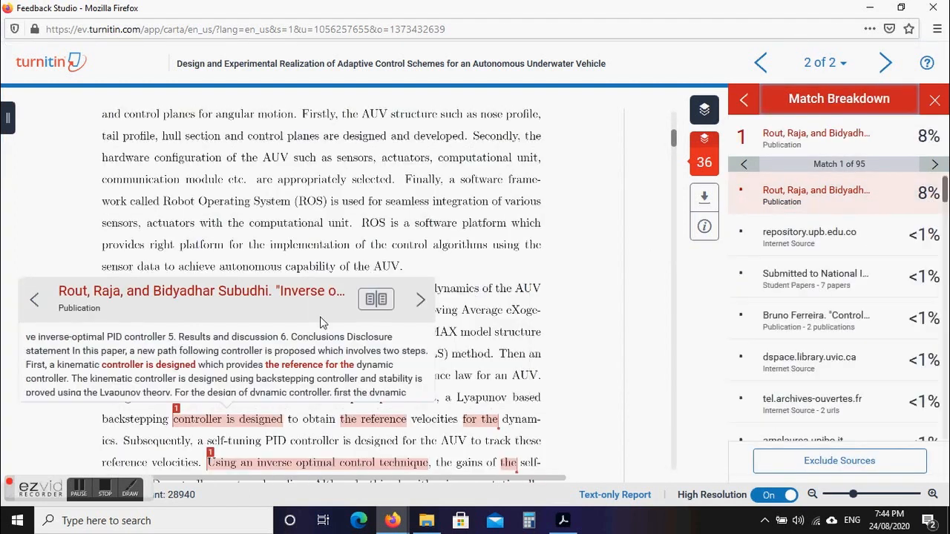
click(247, 292)
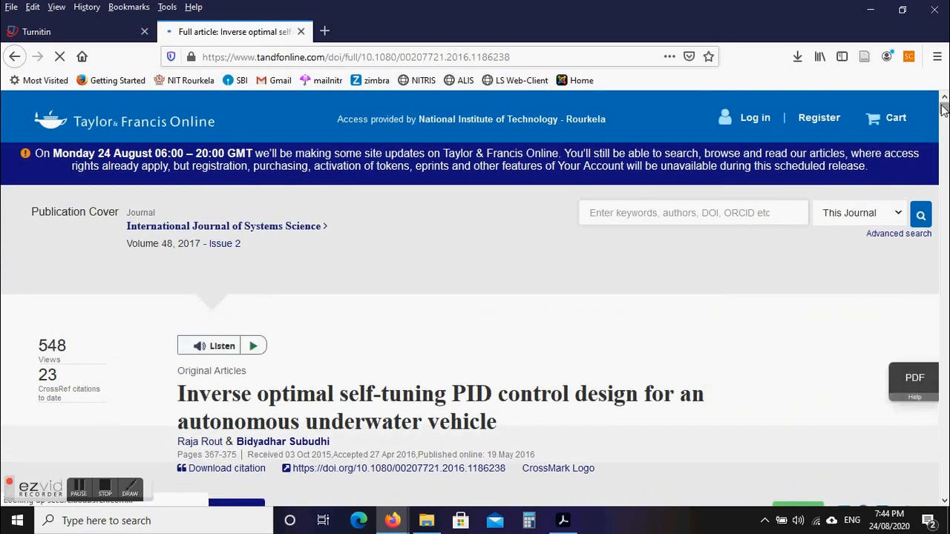
Read down to the abstract of the inverse optimal self-tuning PID article, then return to Feedback Studio.
scroll(943, 111, down, 2)
scroll(943, 111, down, 1)
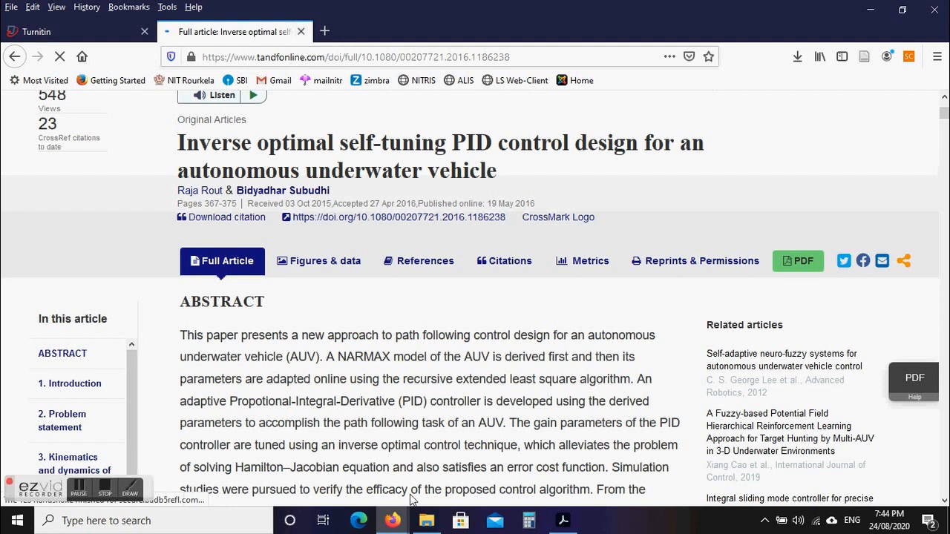
mouse_move(393, 520)
click(461, 445)
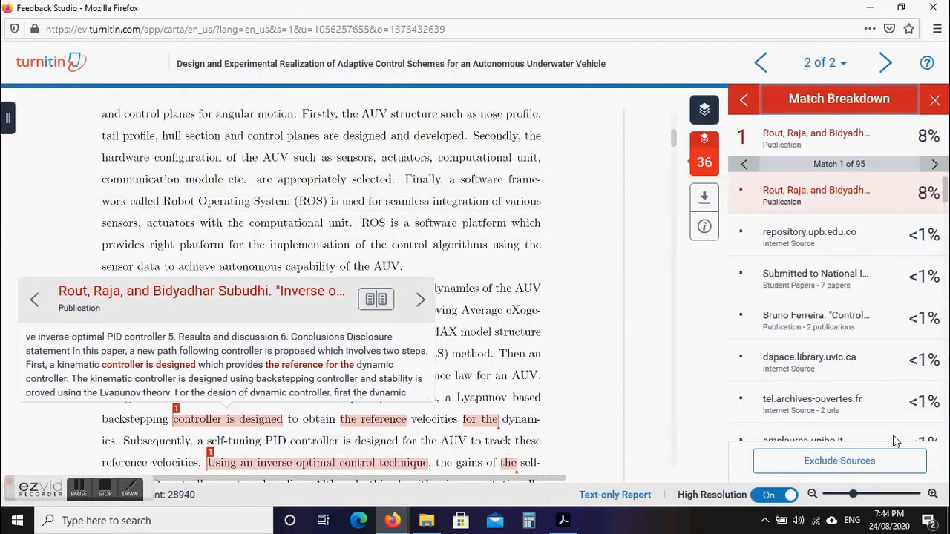
Exclude the top 8% inverse optimal PID control paper from the similarity report.
click(825, 458)
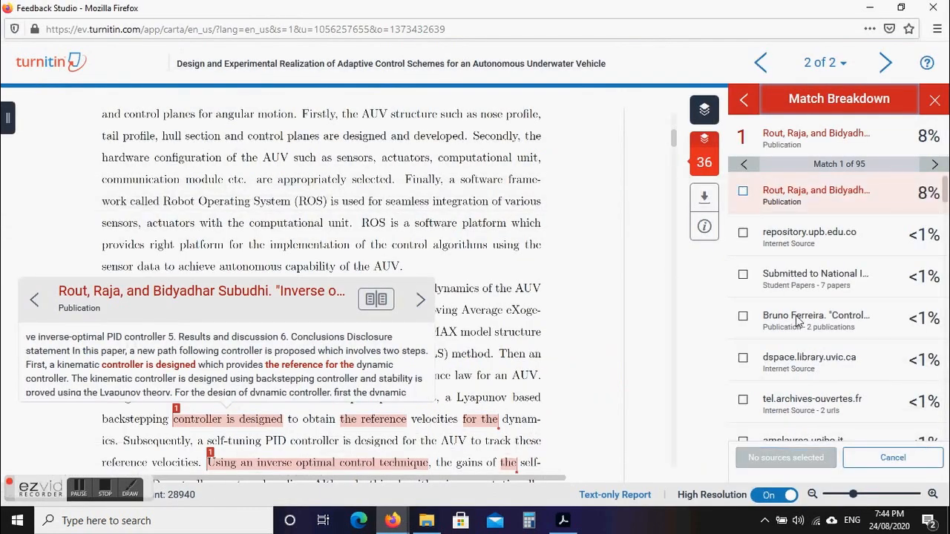
click(743, 193)
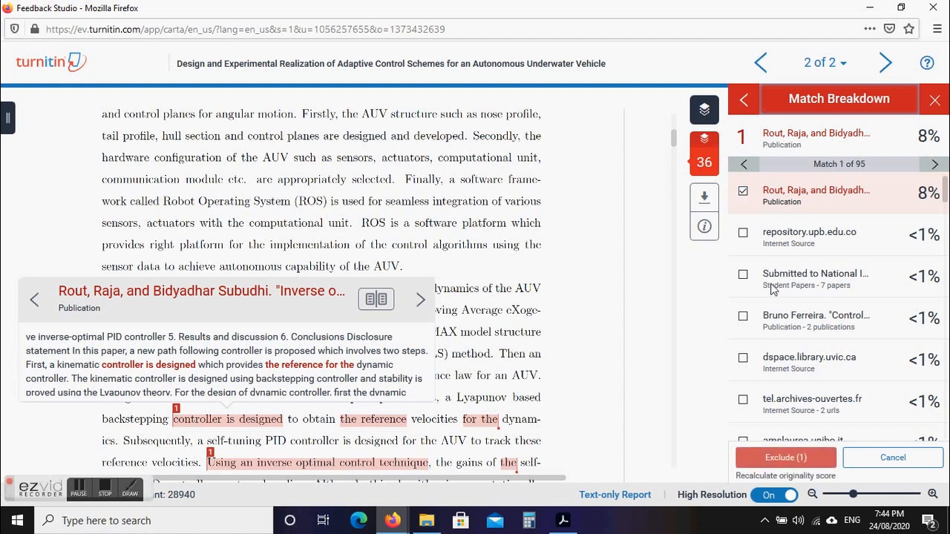
click(772, 461)
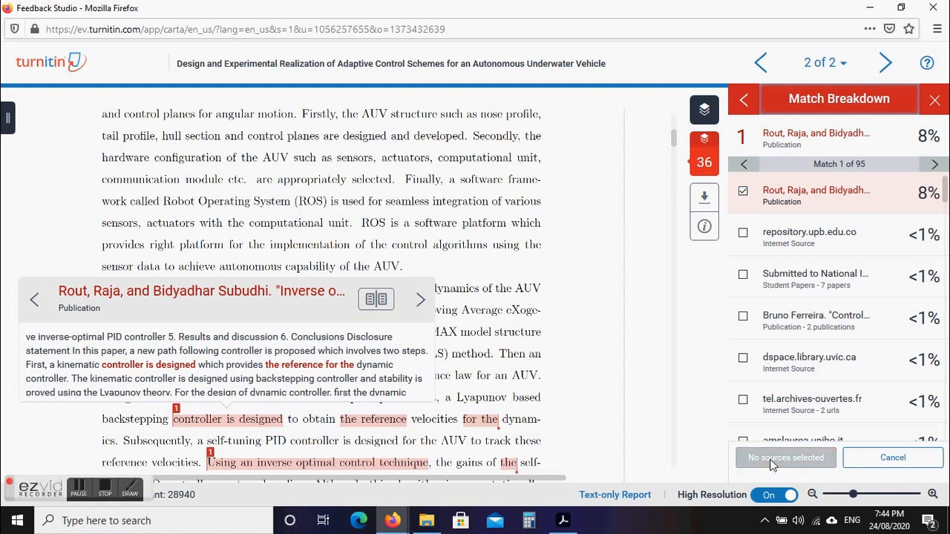
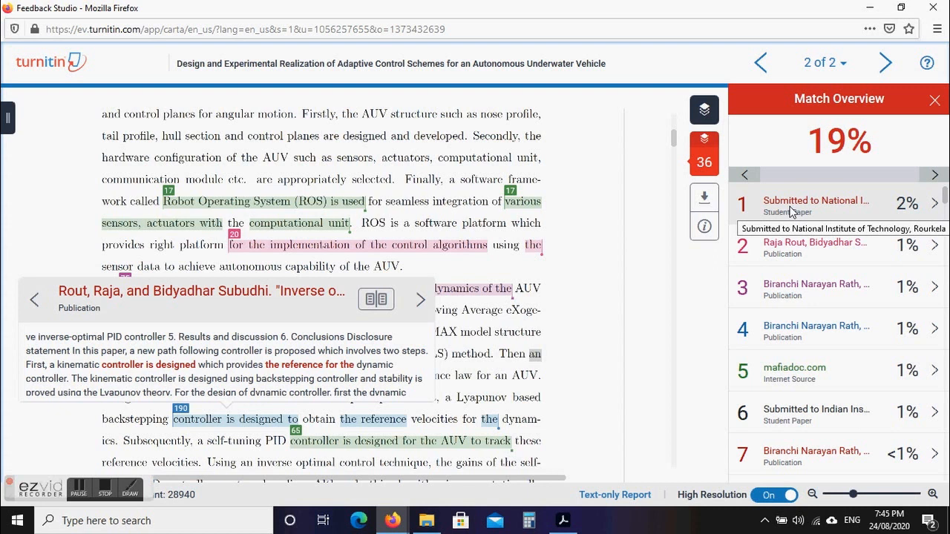
Break down the top 2% student-paper source and request the original of one matching paper.
click(933, 205)
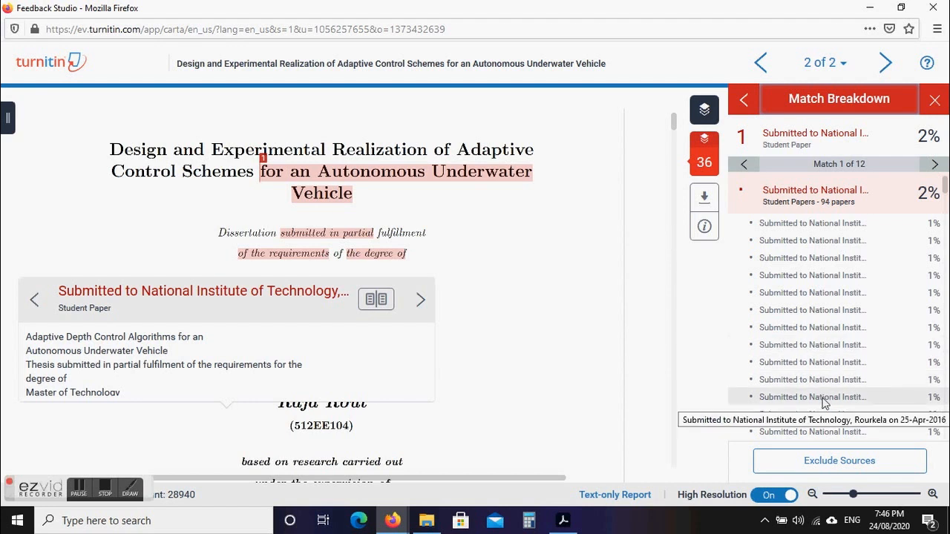
scroll(945, 185, down, 1)
scroll(946, 185, up, 1)
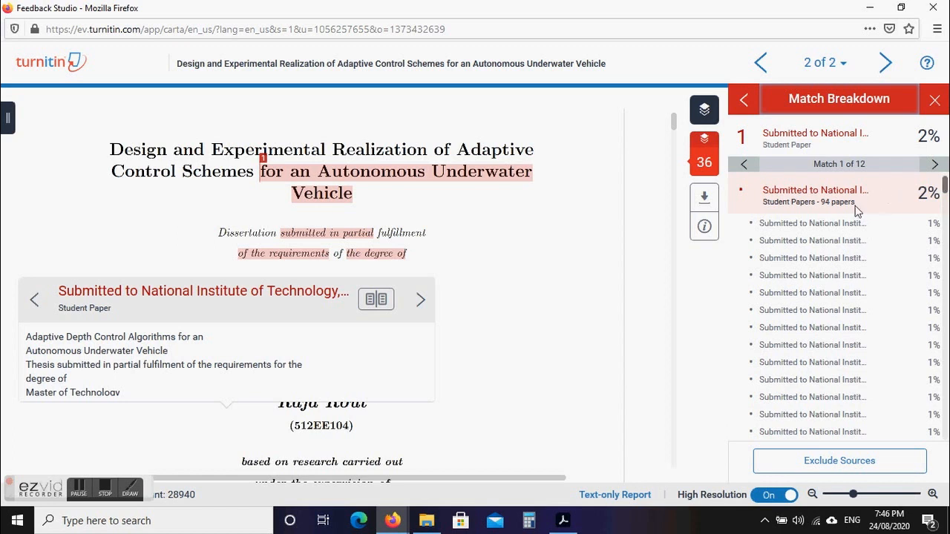
click(829, 221)
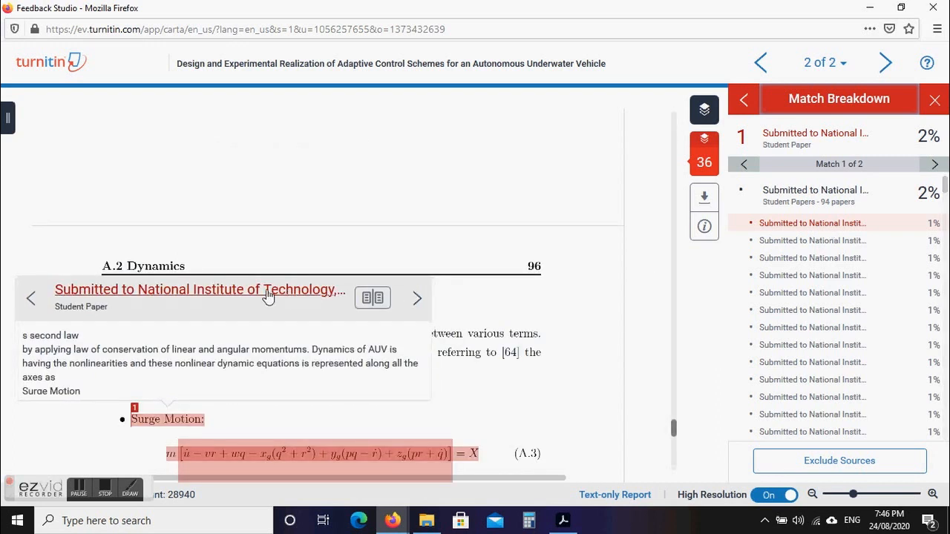
click(268, 291)
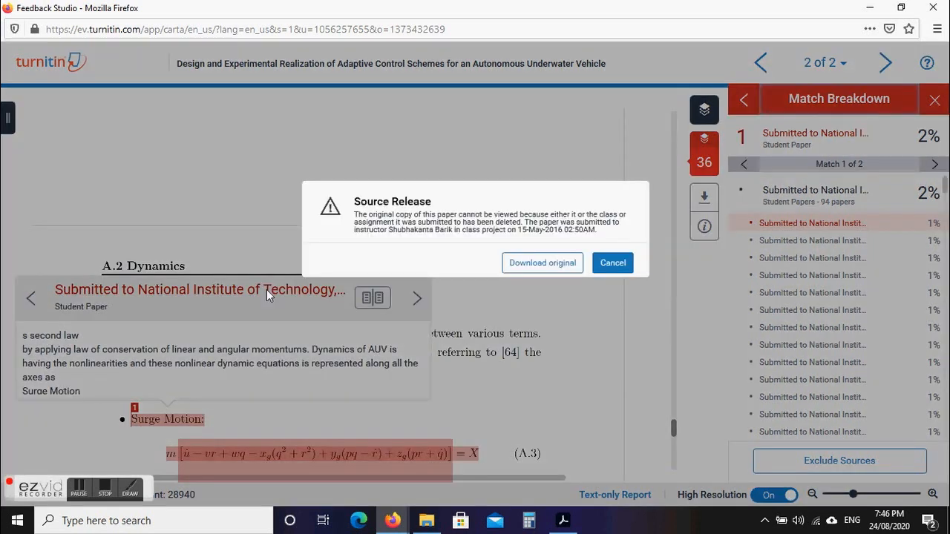
Download the matched paper's original as a PDF and open Thesis.docx.pdf in Firefox.
click(529, 266)
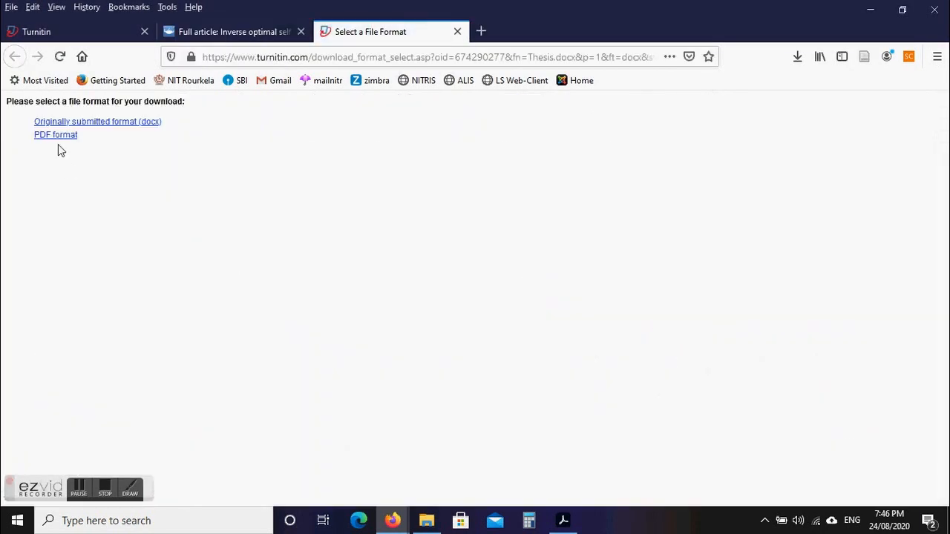
click(44, 136)
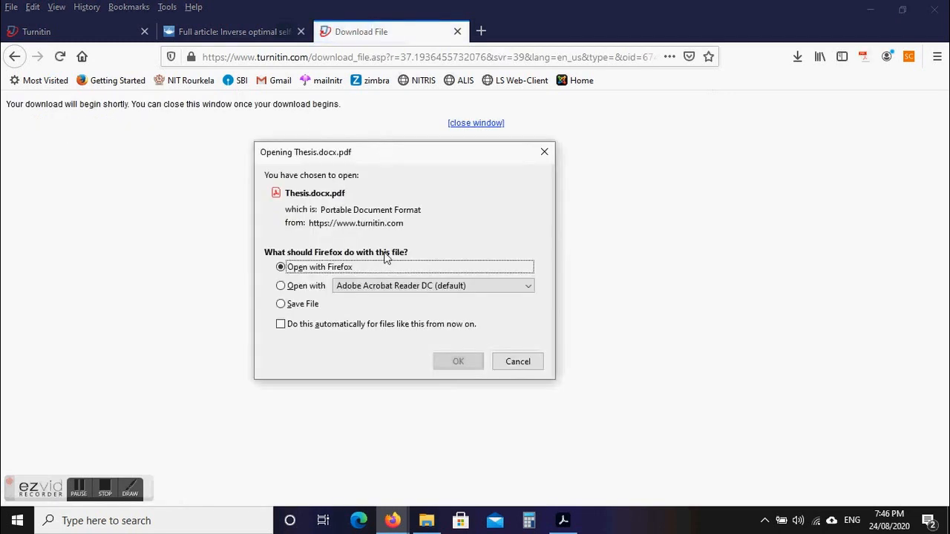
click(457, 365)
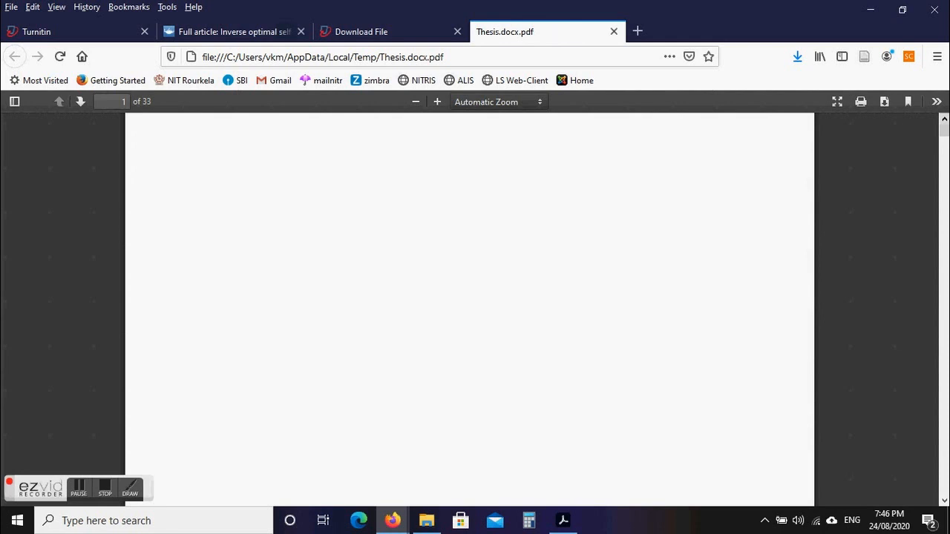
Close the thesis PDF and download tabs and return to Feedback Studio.
mouse_move(948, 128)
mouse_down()
mouse_move(948, 140)
mouse_move(946, 126)
mouse_up()
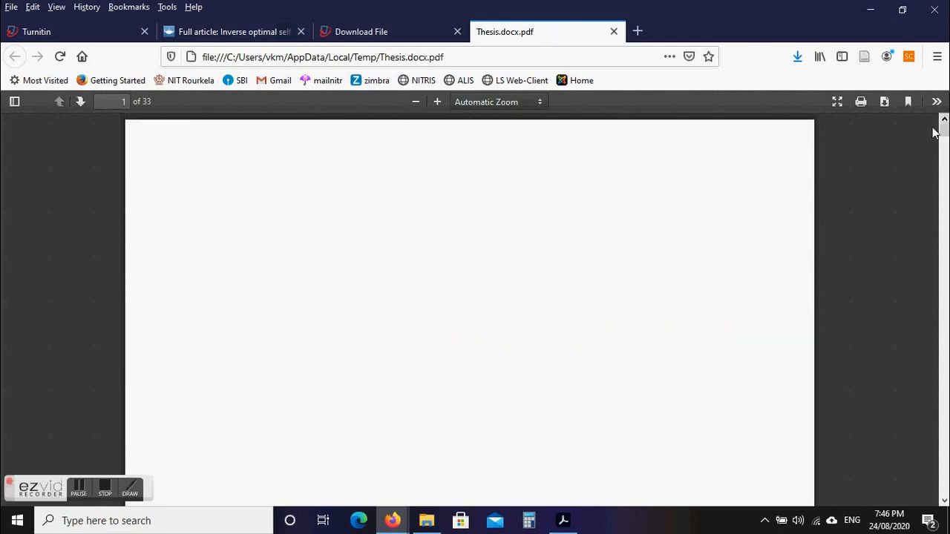
click(612, 32)
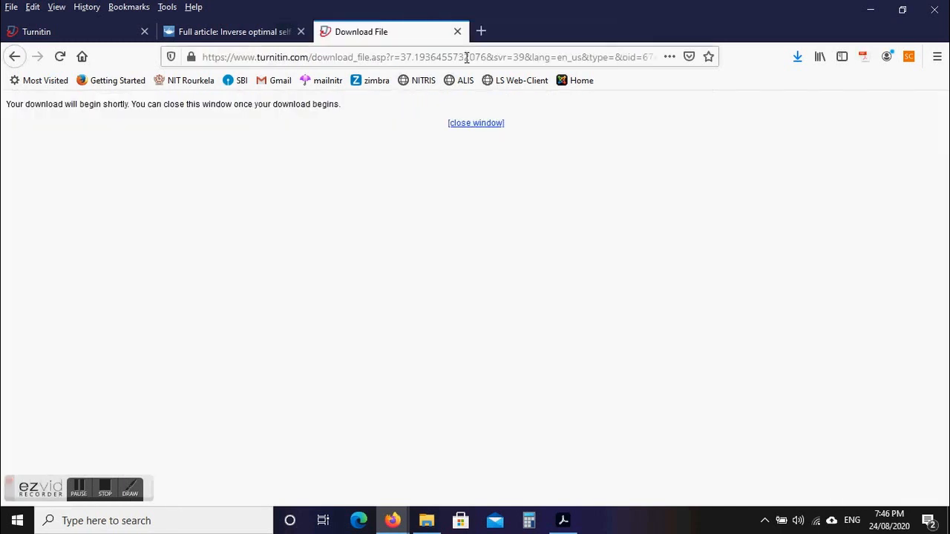
click(457, 32)
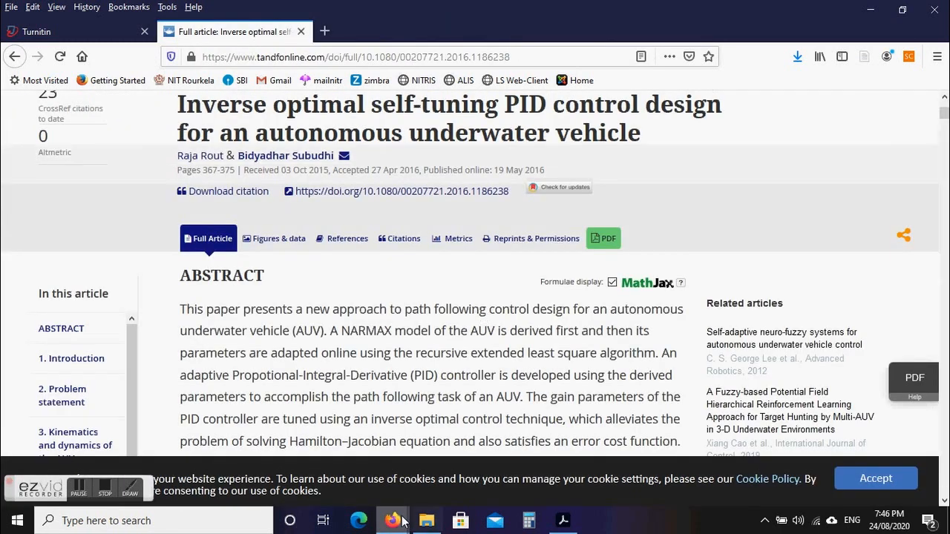
mouse_move(392, 520)
click(475, 473)
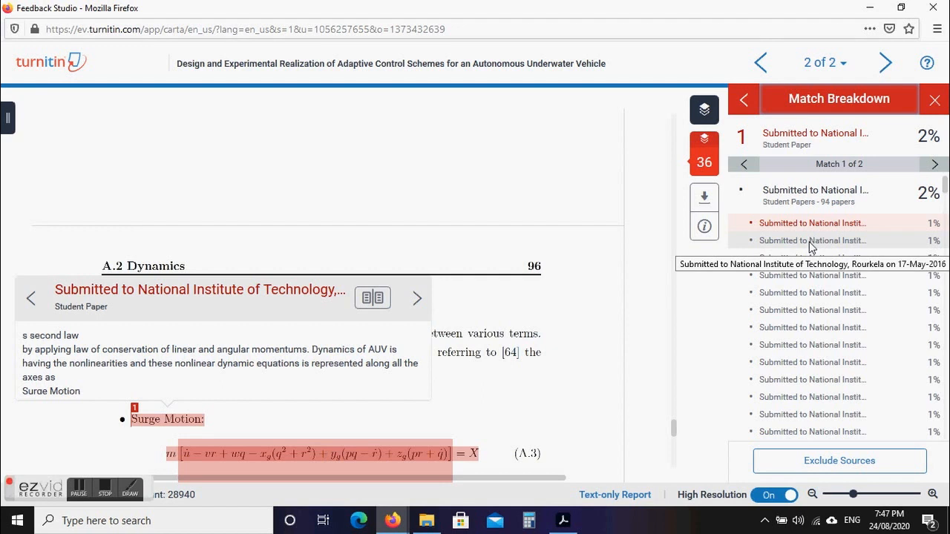
Show the fourth student-paper sub-source's match 1 of 5, on the title page's dissertation-submission wording.
click(800, 279)
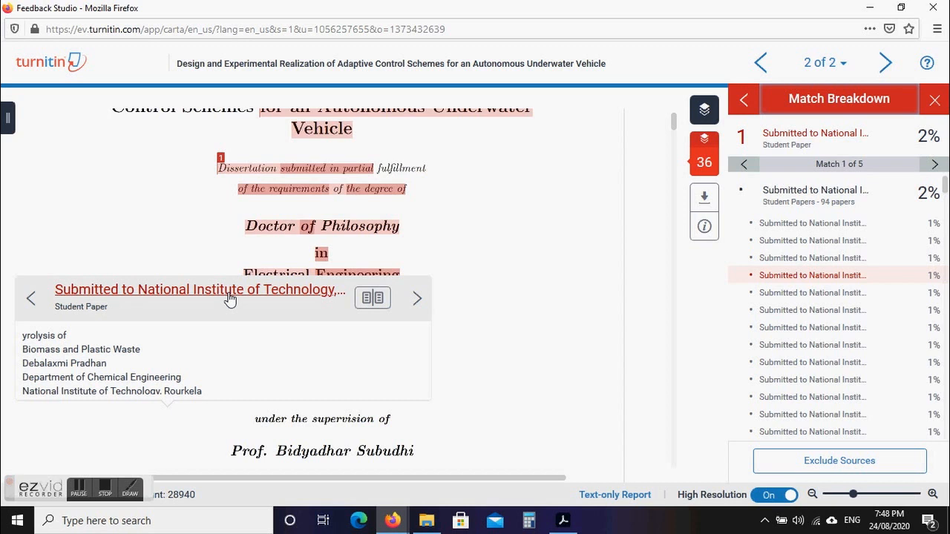
Dismiss the Source Release notice and exclude all 94 student papers, dropping similarity to 18%.
click(228, 295)
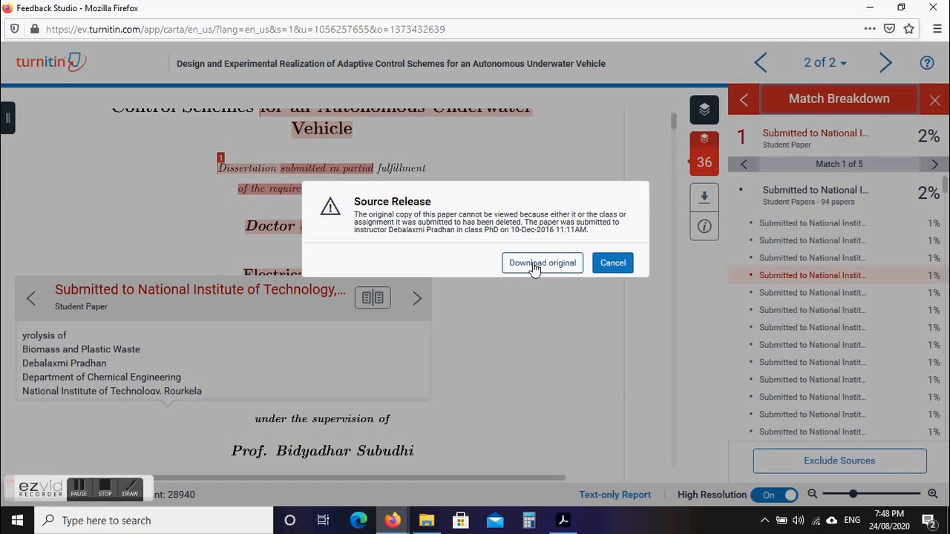
click(613, 263)
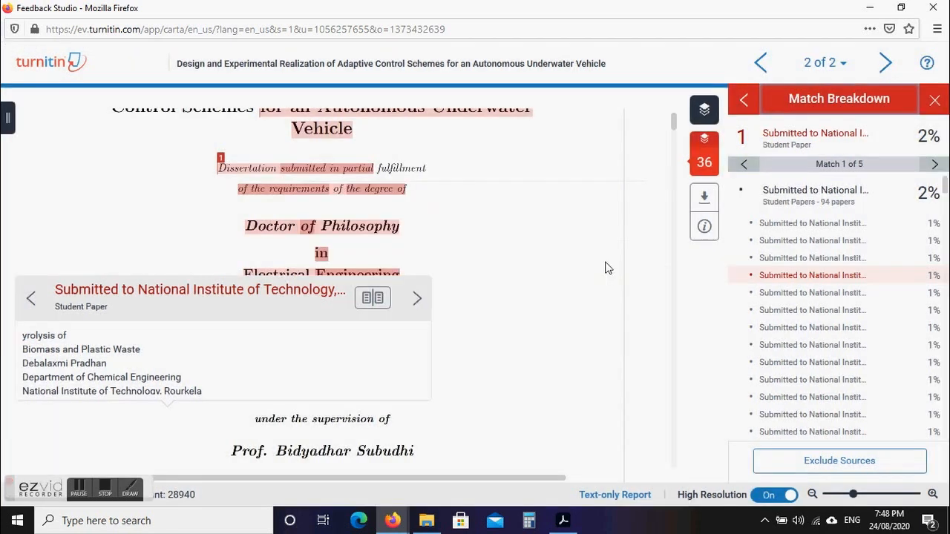
click(834, 460)
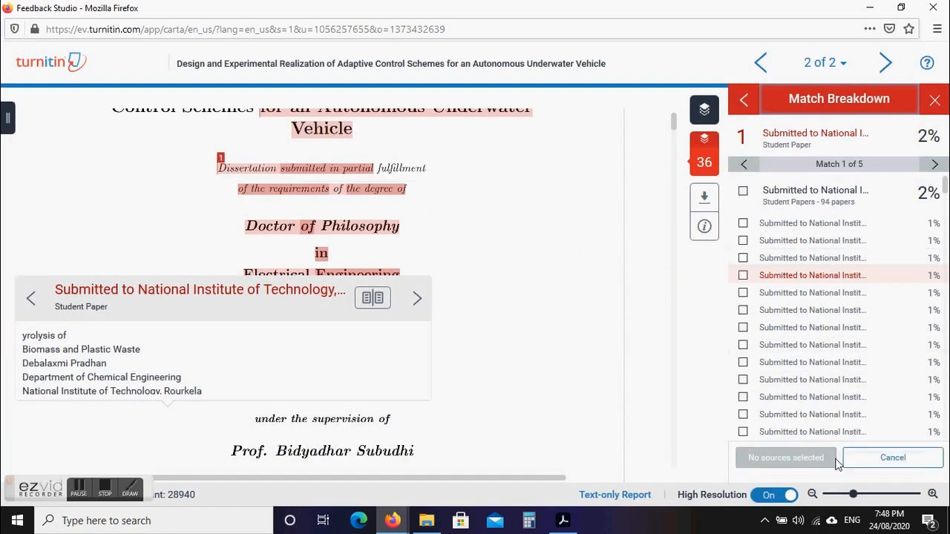
click(743, 192)
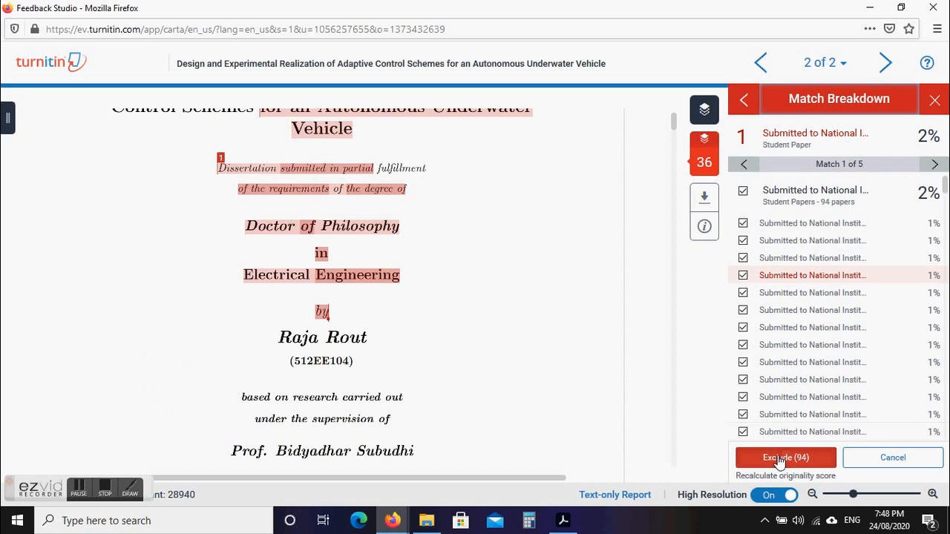
click(783, 458)
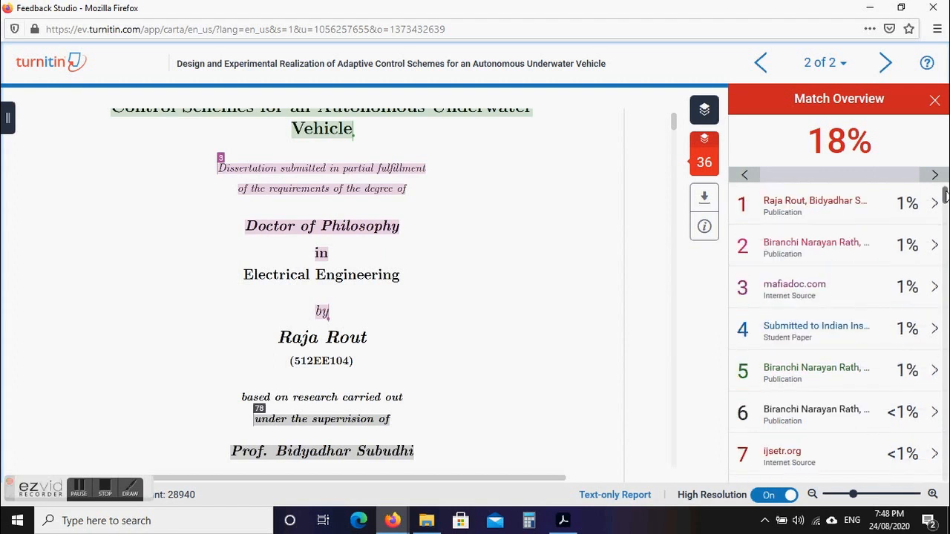
drag(944, 195, 944, 466)
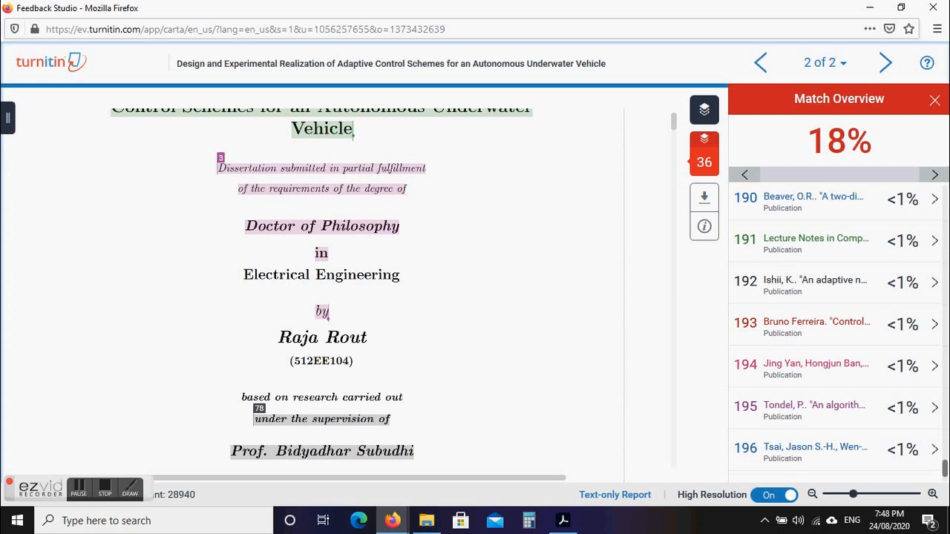
drag(945, 467, 945, 266)
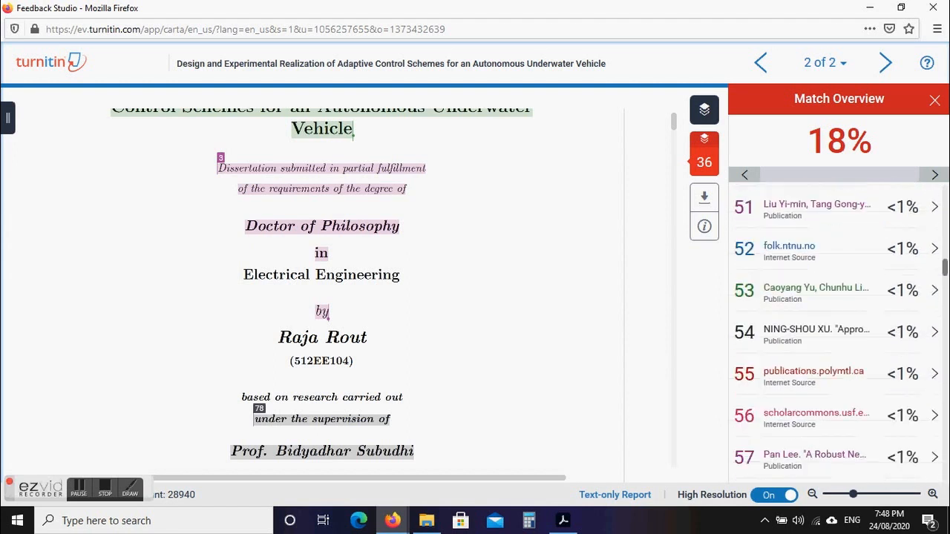
mouse_move(707, 169)
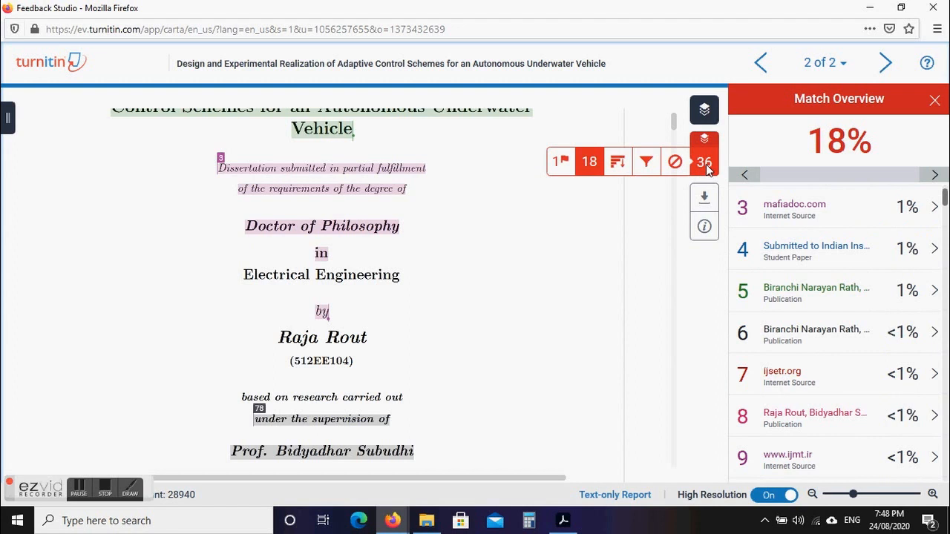
Switch the small-match exclusion threshold to percent and apply it.
click(646, 162)
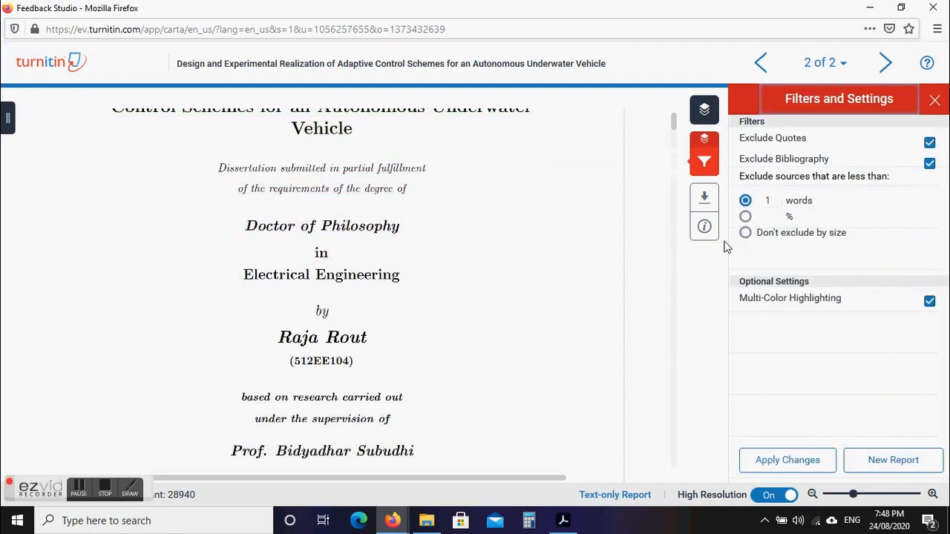
click(768, 215)
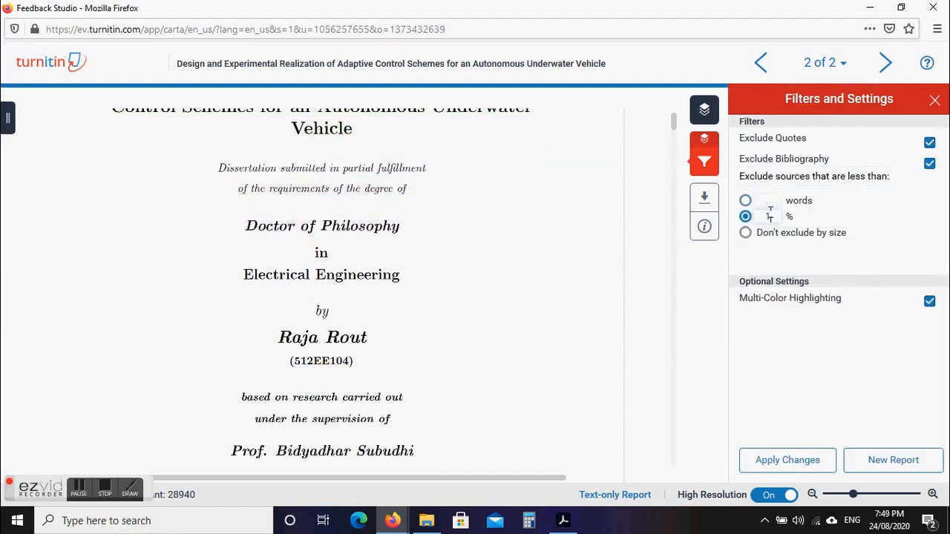
click(777, 463)
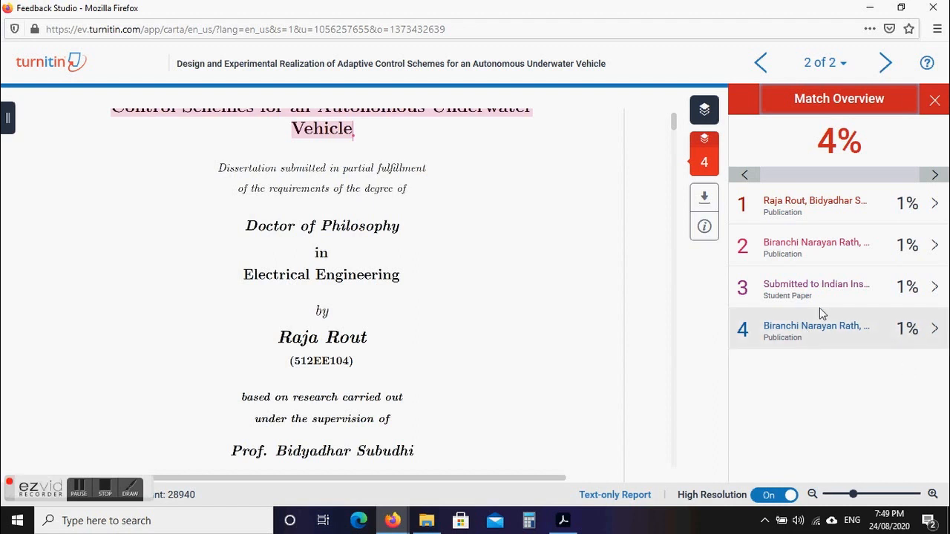
Set the exclusion threshold back to 100 words, keeping quotes and bibliography excluded, and apply.
mouse_move(698, 168)
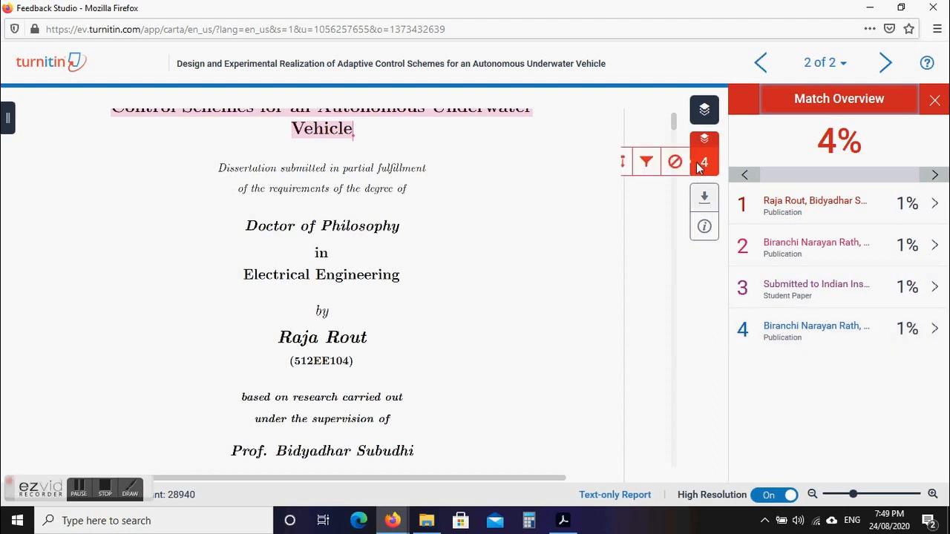
click(648, 163)
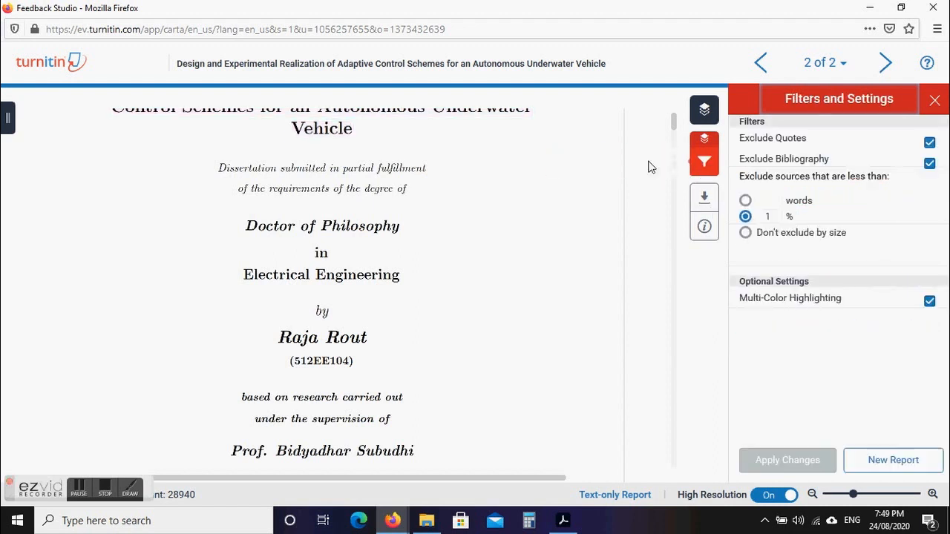
click(747, 201)
drag(774, 201, 712, 205)
text(100)
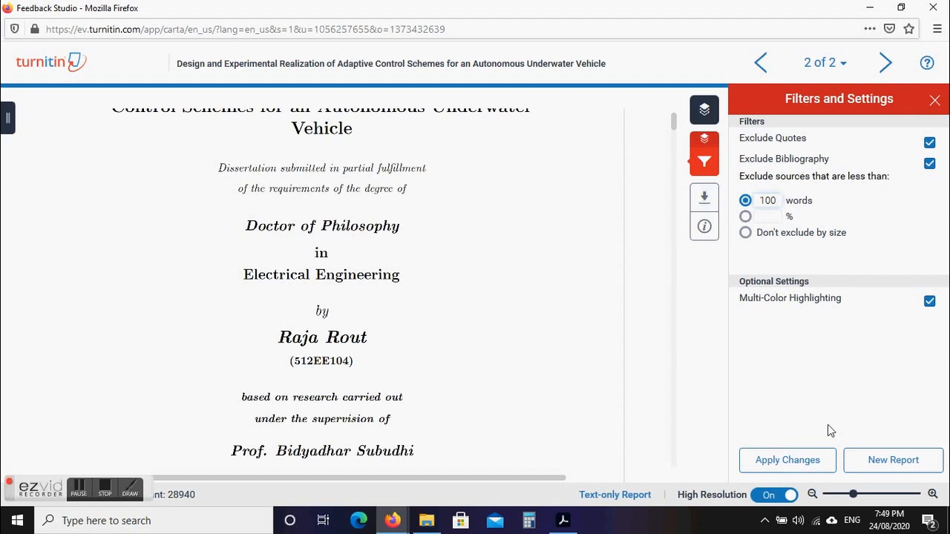
click(785, 466)
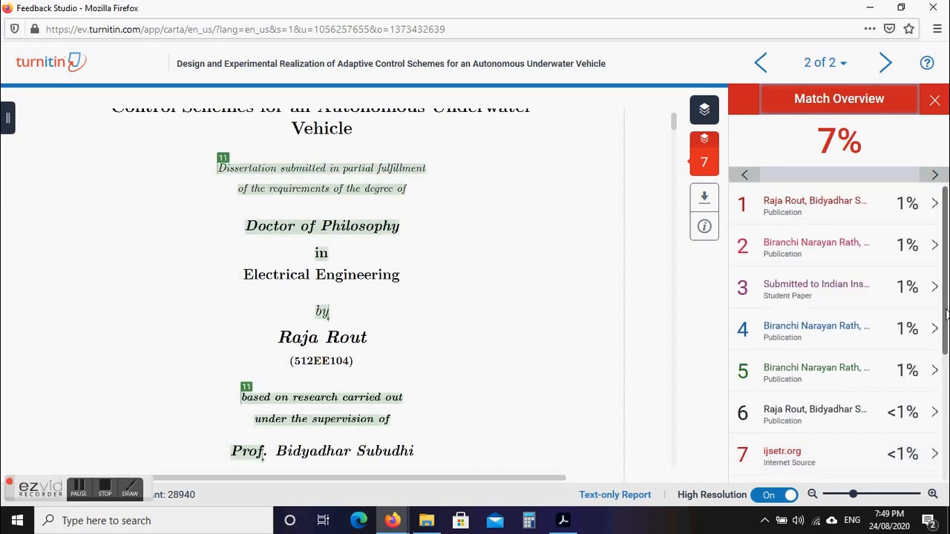
scroll(838, 331, down, 5)
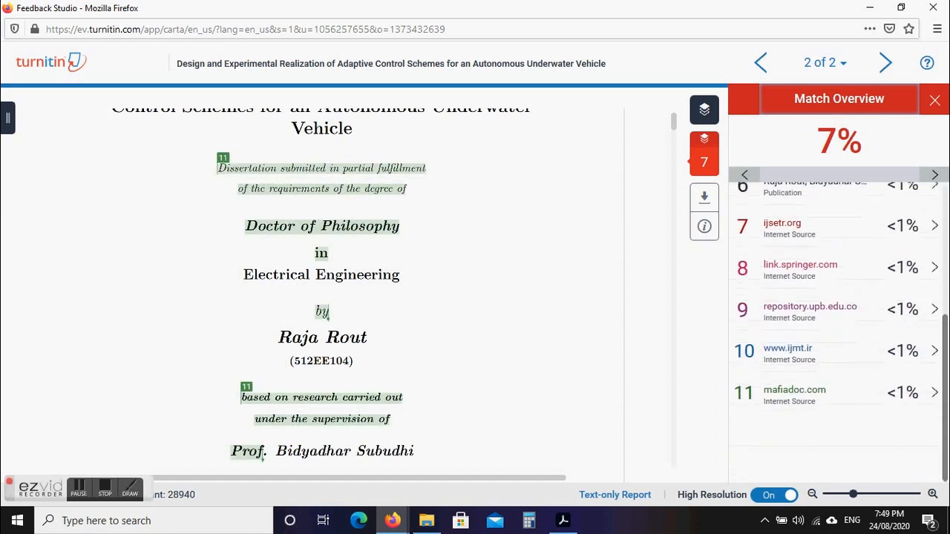
scroll(838, 330, up, 3)
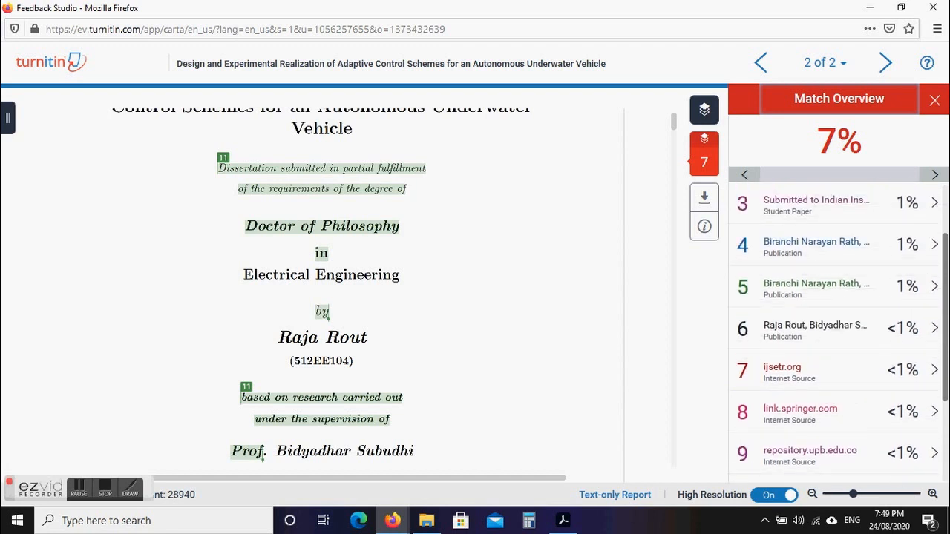
scroll(946, 394, down, 2)
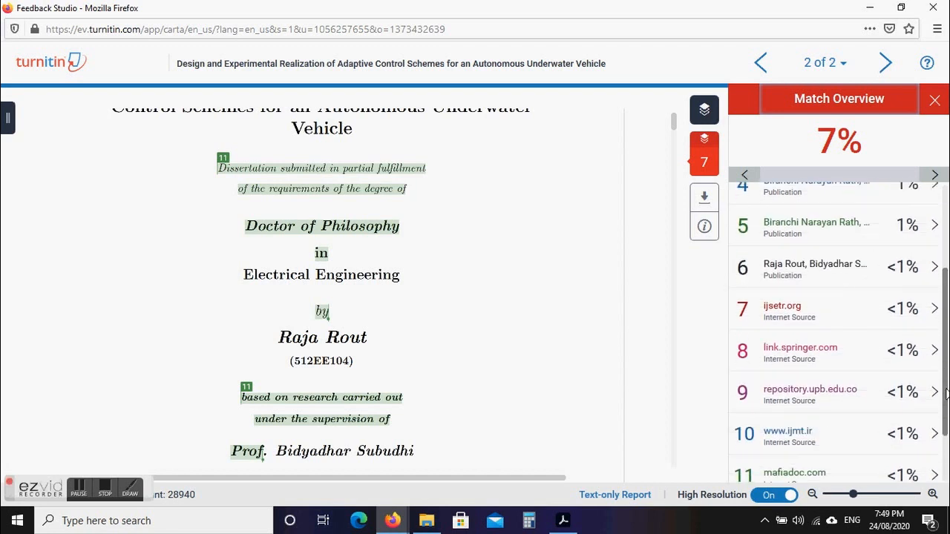
drag(945, 390, 945, 389)
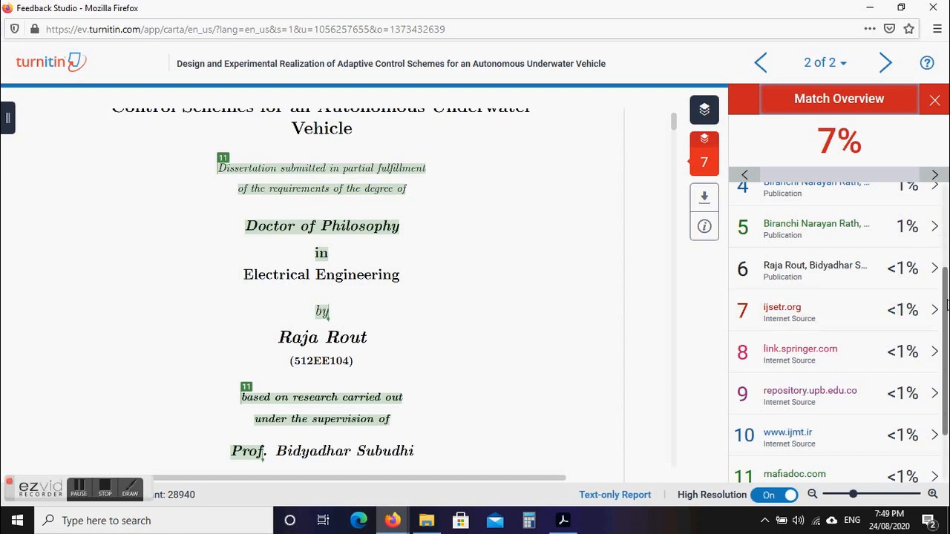
scroll(945, 300, down, 1)
scroll(945, 296, up, 3)
mouse_move(712, 172)
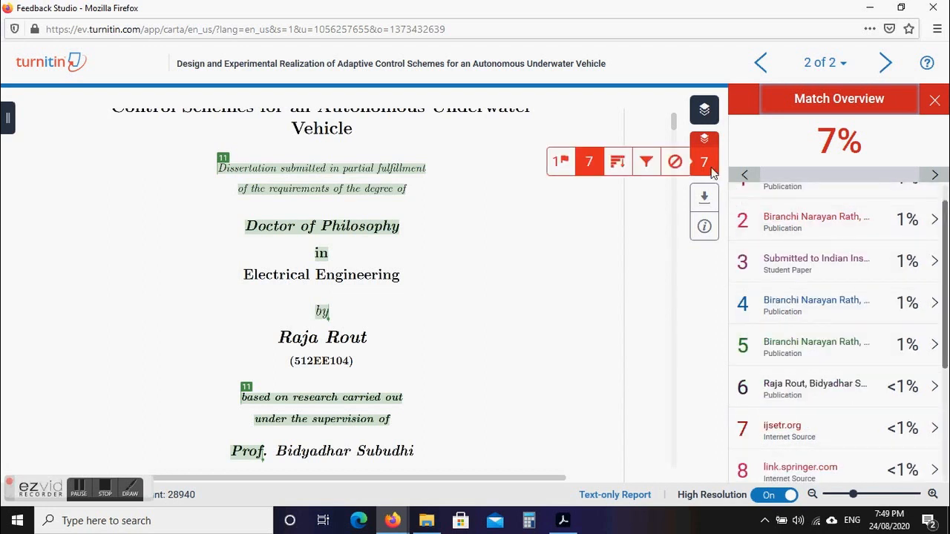
click(647, 164)
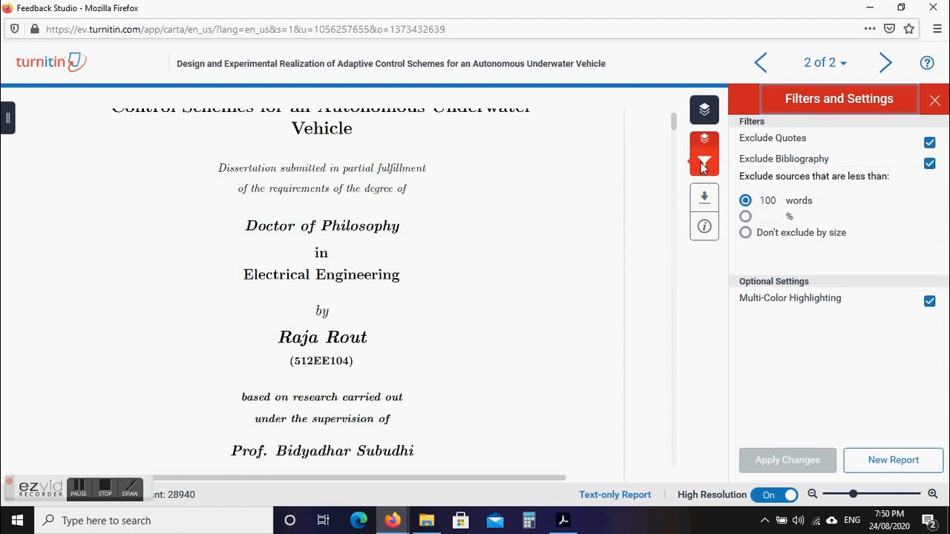
Show the All Sources list and jump to the top source's match, 1 of 78.
mouse_move(702, 166)
click(616, 170)
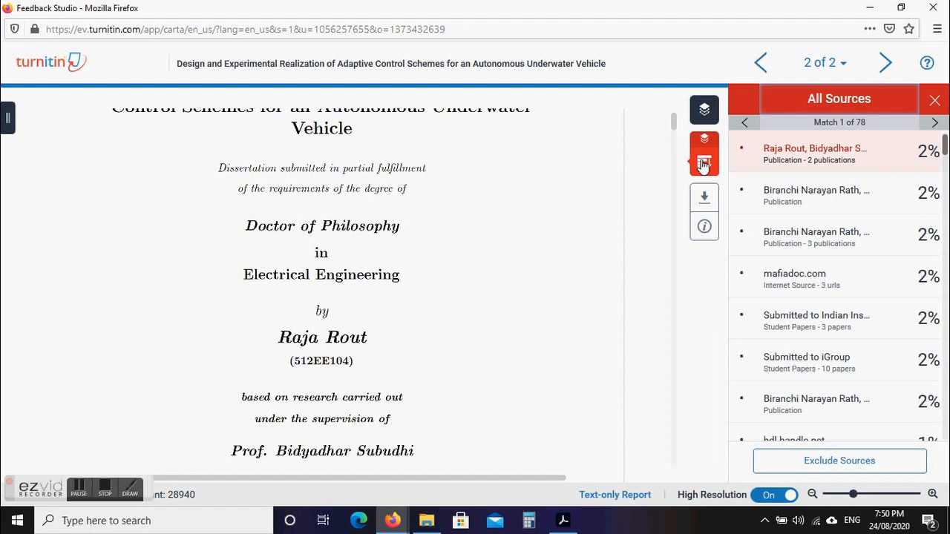
click(939, 146)
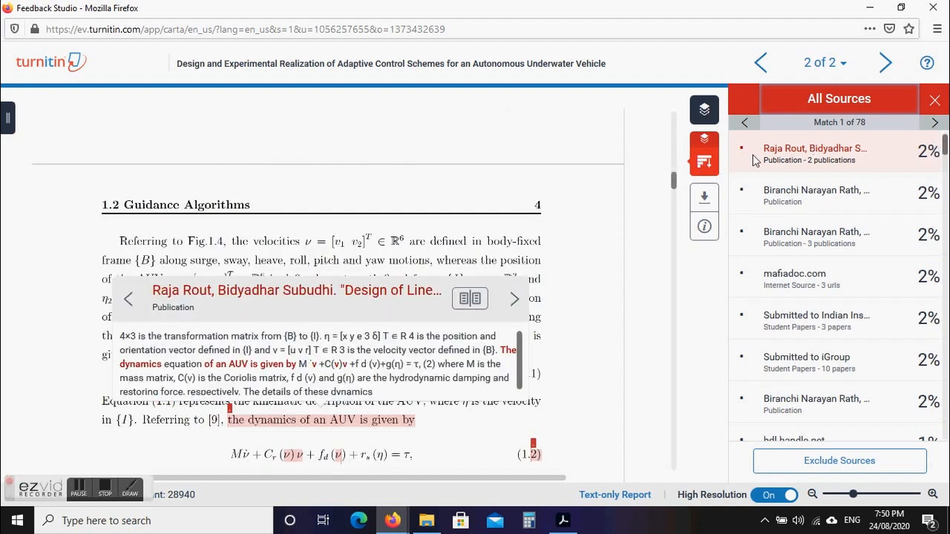
Review the Excluded Sources list of internet sources, then return to the 7% Match Overview.
click(704, 168)
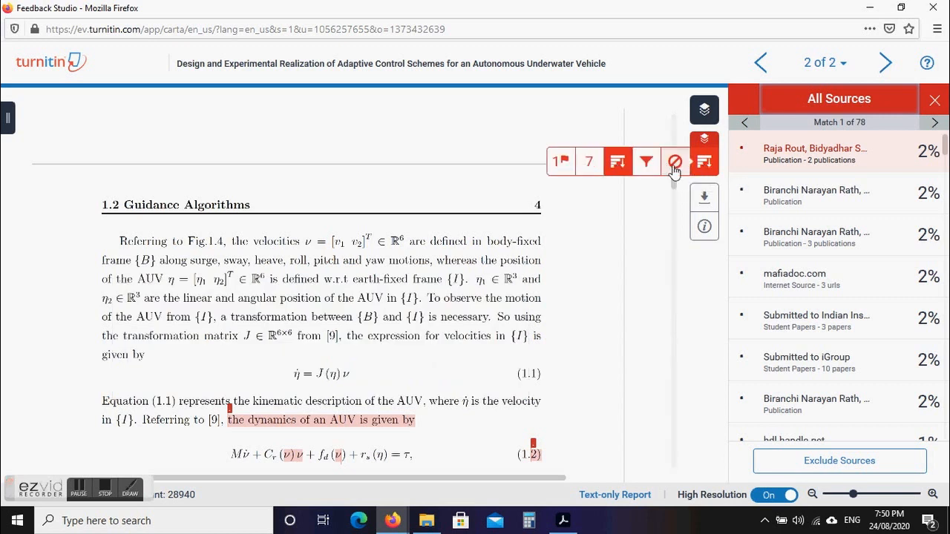
click(673, 165)
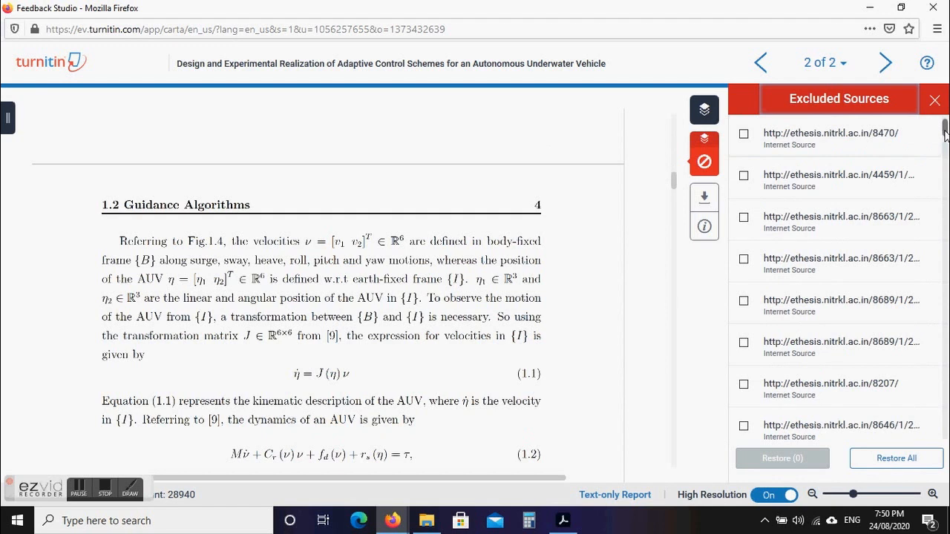
scroll(839, 278, down, 5)
scroll(839, 278, down, 10)
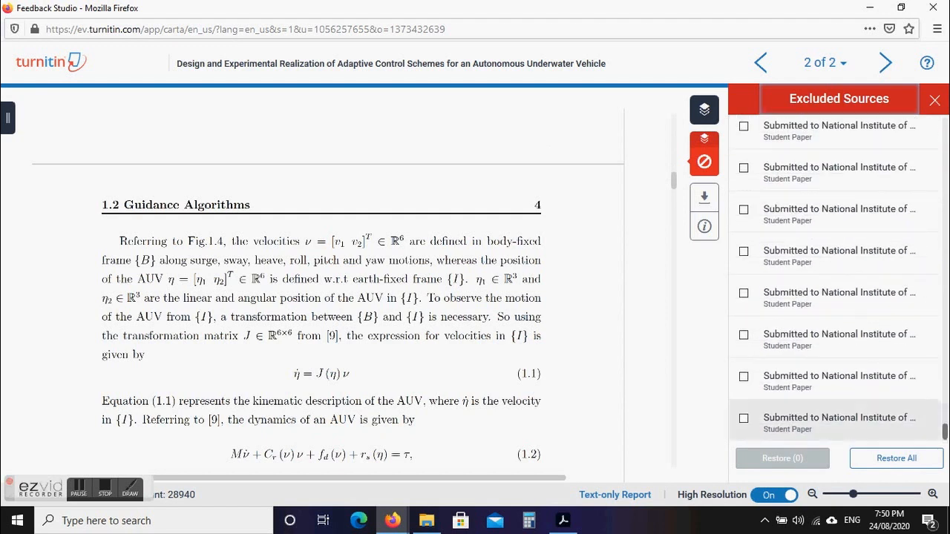
scroll(883, 282, up, 15)
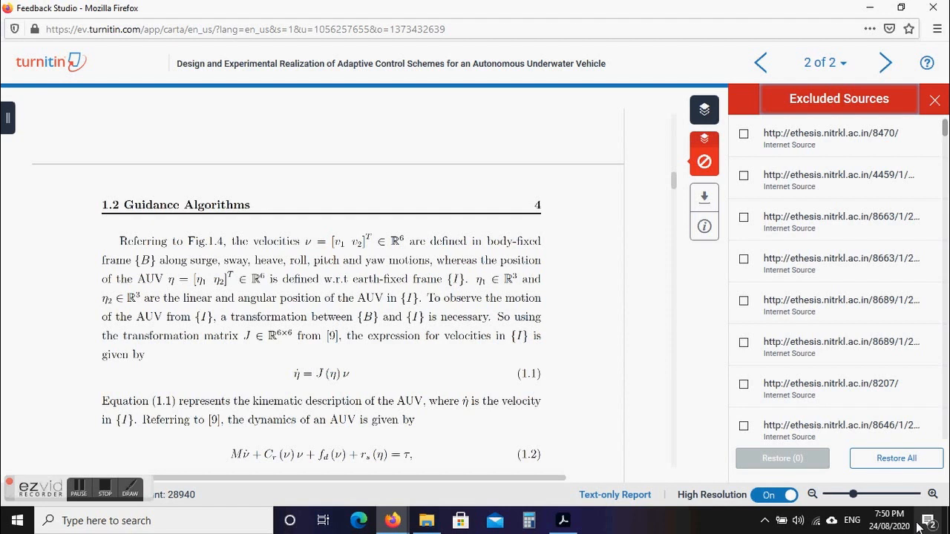
mouse_move(703, 161)
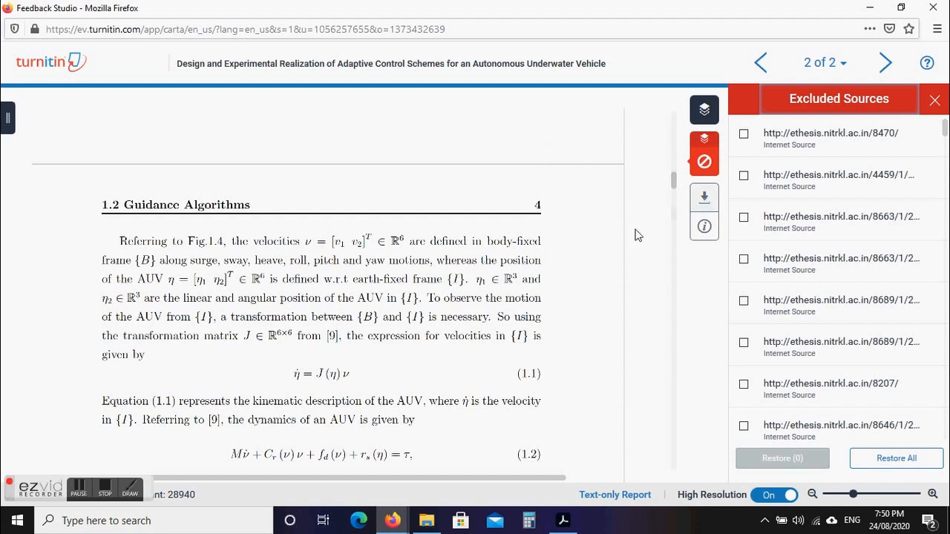
drag(675, 184, 676, 128)
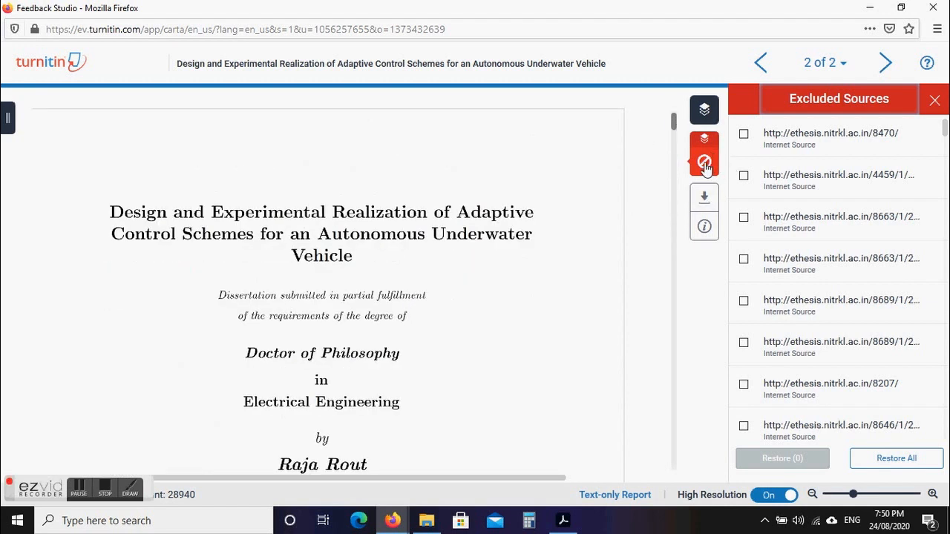
mouse_move(704, 161)
click(589, 161)
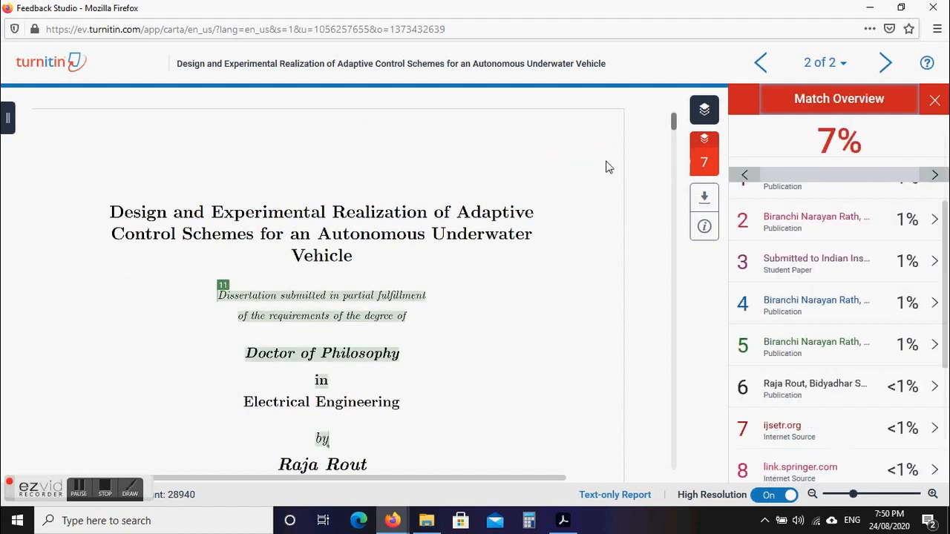
Choose a Current View download of the 7% similarity report.
mouse_move(945, 215)
mouse_down()
mouse_move(945, 200)
mouse_move(945, 285)
mouse_move(945, 201)
mouse_up()
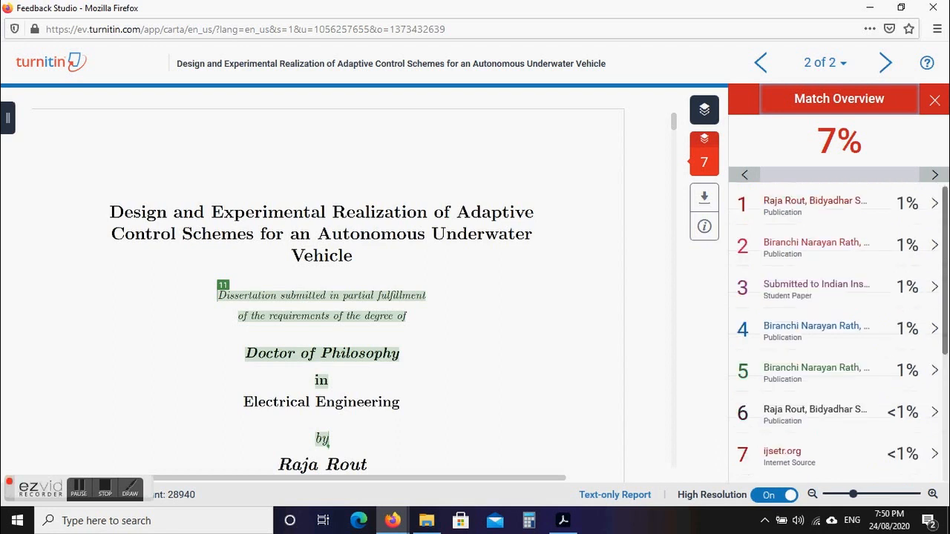
click(704, 201)
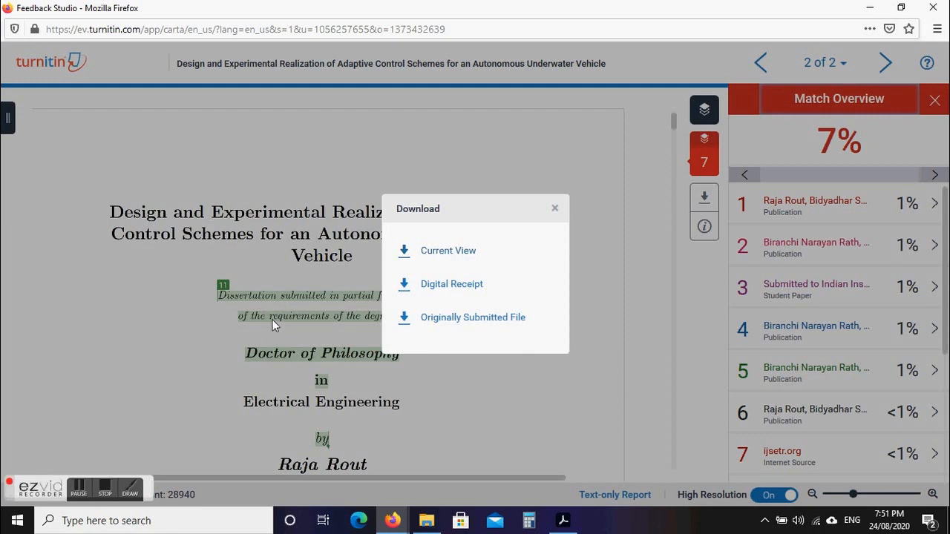
click(443, 253)
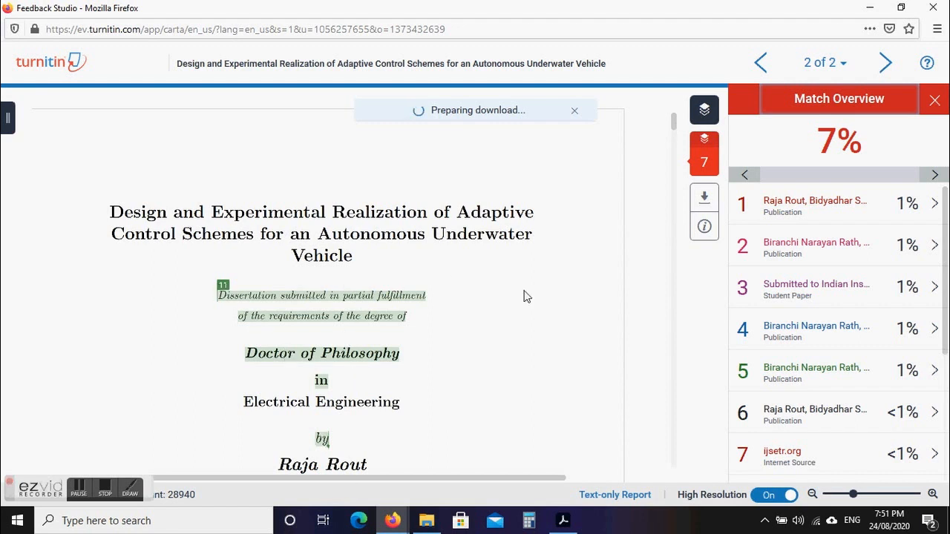
Choose Save File for the 15.9 MB report PDF in Firefox's download dialog.
drag(676, 126, 670, 454)
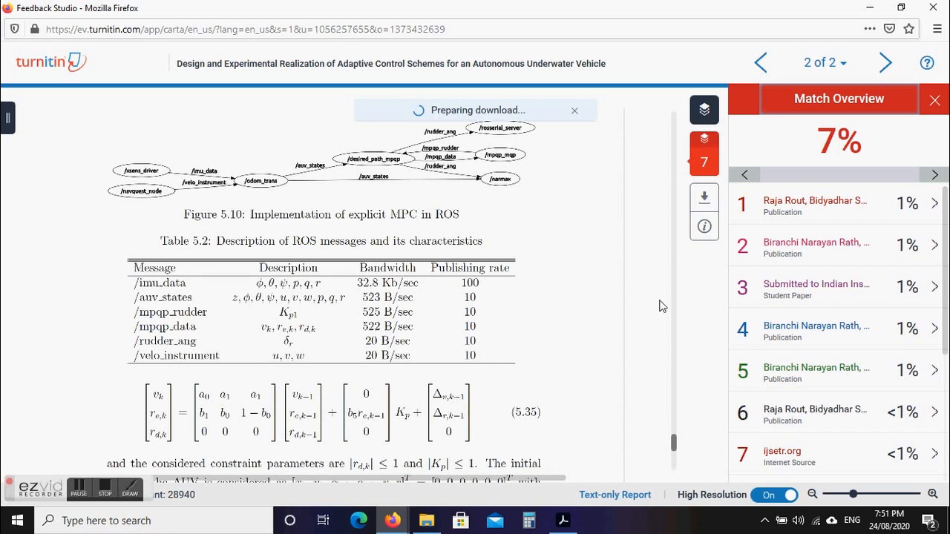
drag(673, 440, 671, 433)
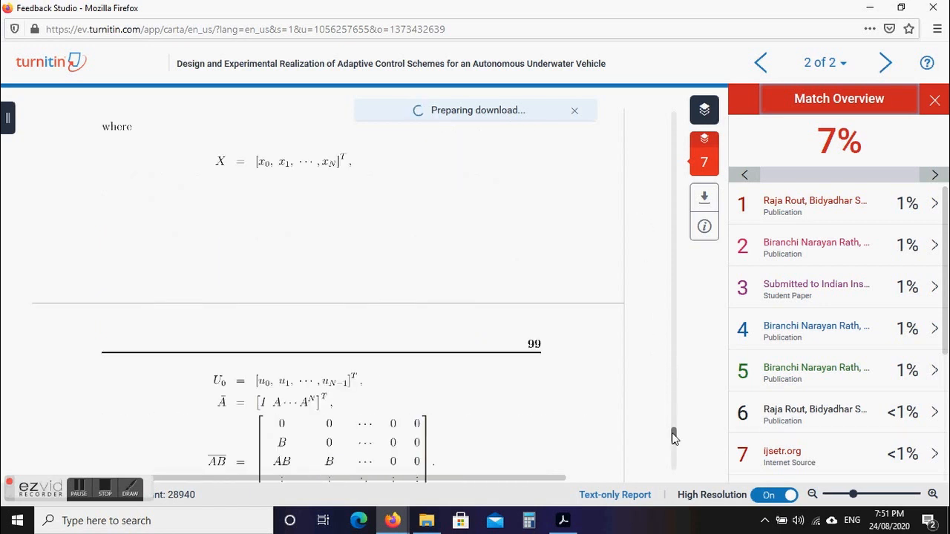
drag(674, 437, 666, 215)
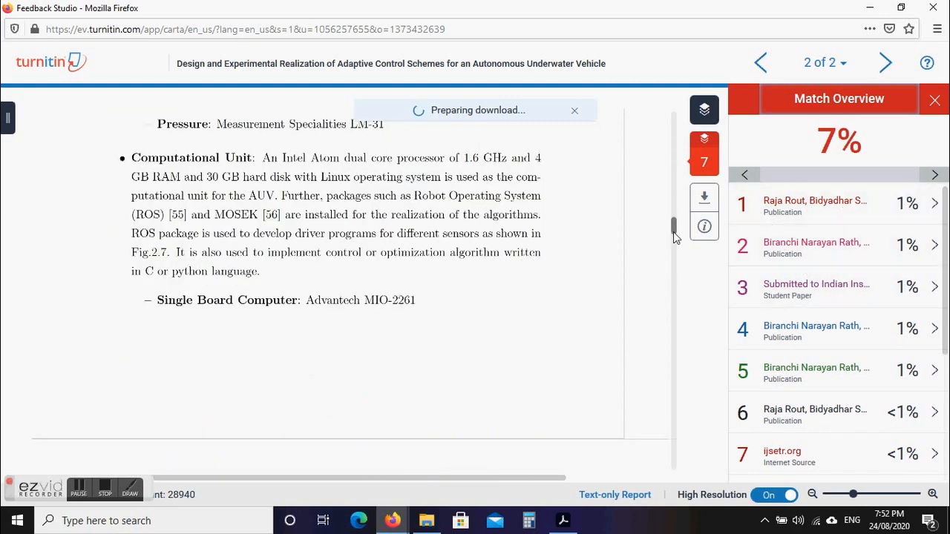
drag(674, 227, 673, 112)
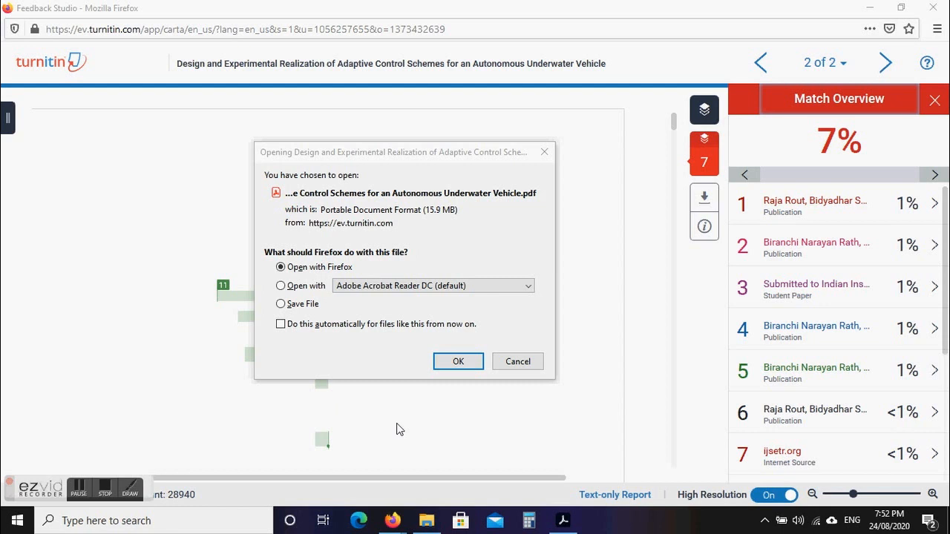
click(291, 304)
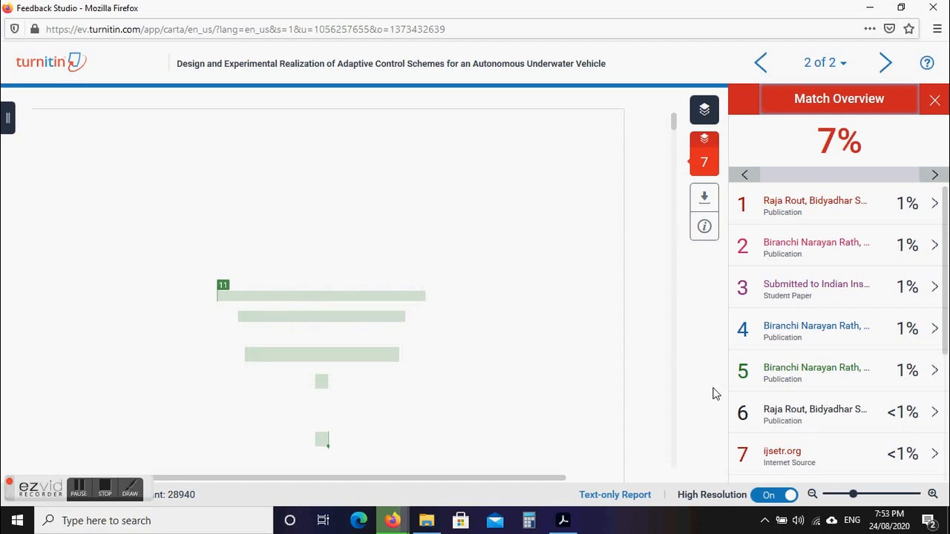
Save the PDF and check the Internet Sources, Publications and Student Papers figures in the Originality Report.
click(607, 495)
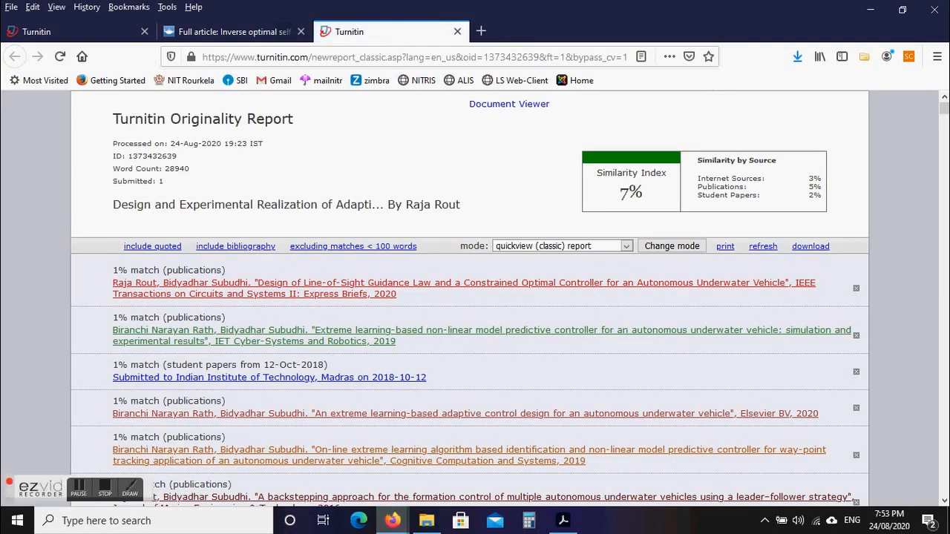
drag(946, 111, 945, 92)
drag(698, 180, 765, 178)
drag(697, 186, 745, 187)
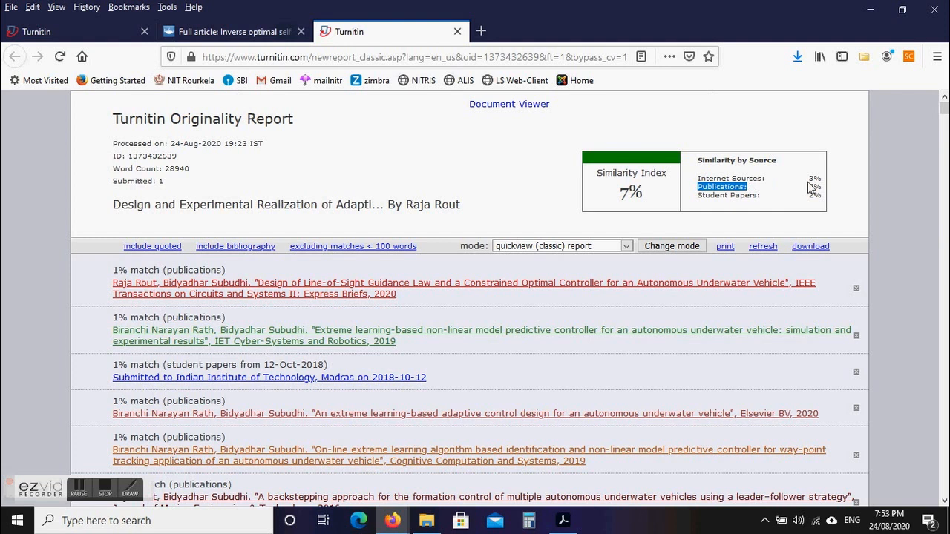
click(708, 197)
drag(698, 196, 750, 196)
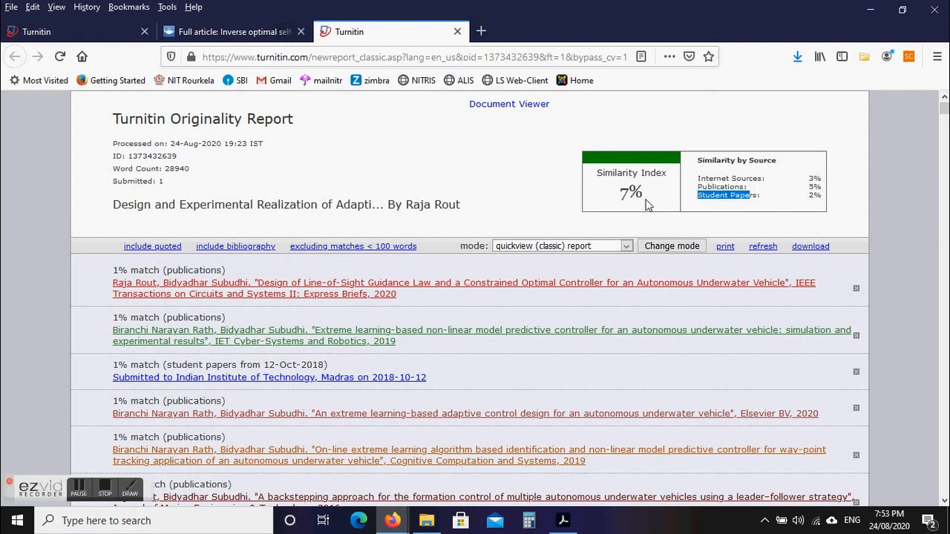
mouse_move(945, 109)
mouse_down()
mouse_move(945, 277)
mouse_move(945, 91)
mouse_move(945, 111)
mouse_move(940, 97)
mouse_up()
drag(944, 112, 948, 67)
Bring the Feedback Studio window to the front and hide the Match Overview side panel.
click(395, 522)
click(453, 464)
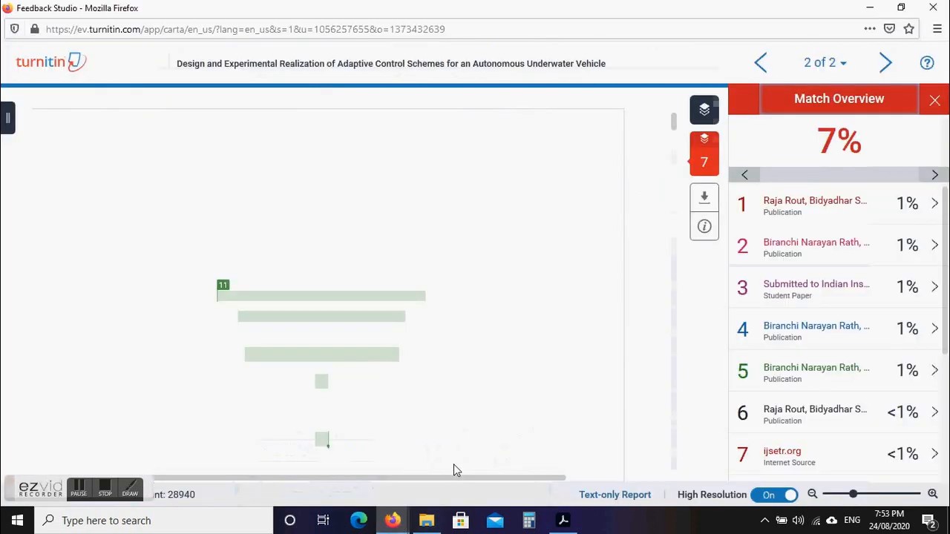
click(934, 103)
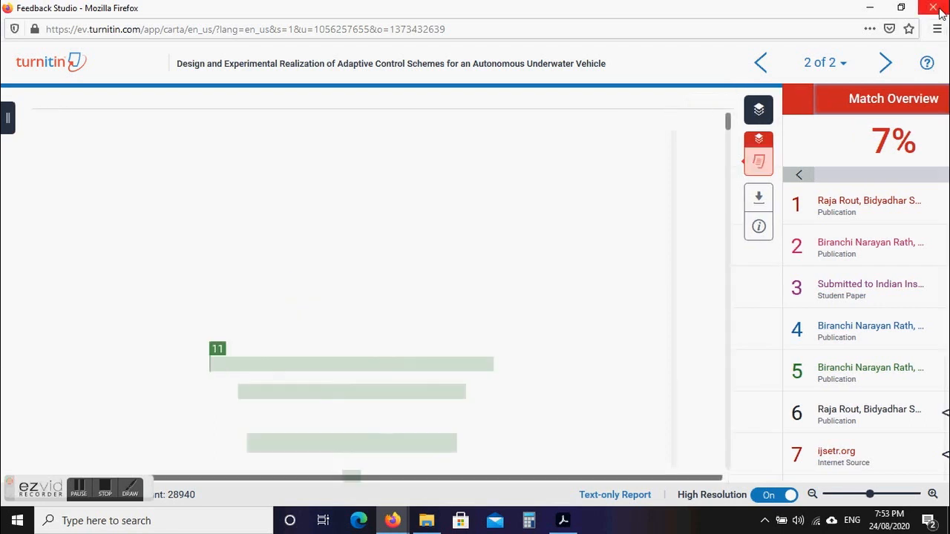
Close the Feedback Studio window, the classic originality report tab and the Full article tab.
click(933, 9)
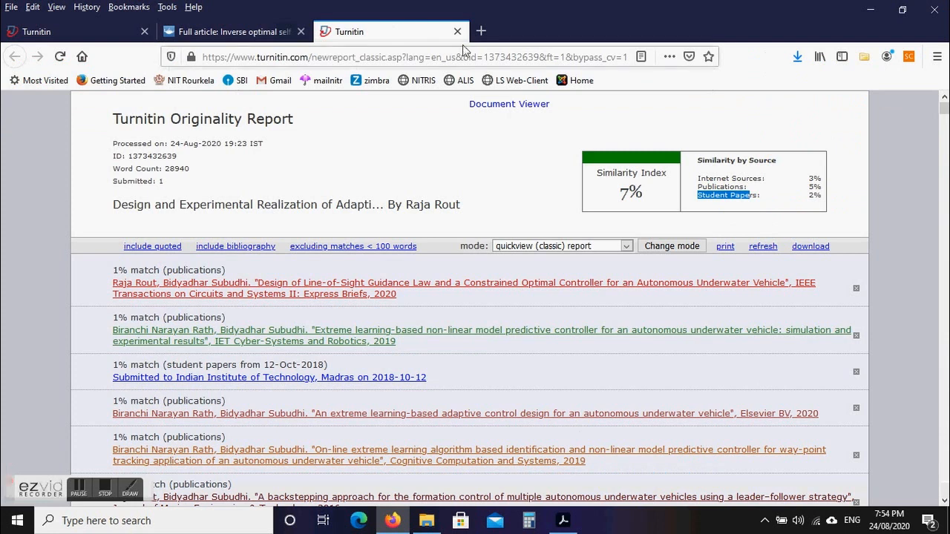
click(457, 31)
click(92, 22)
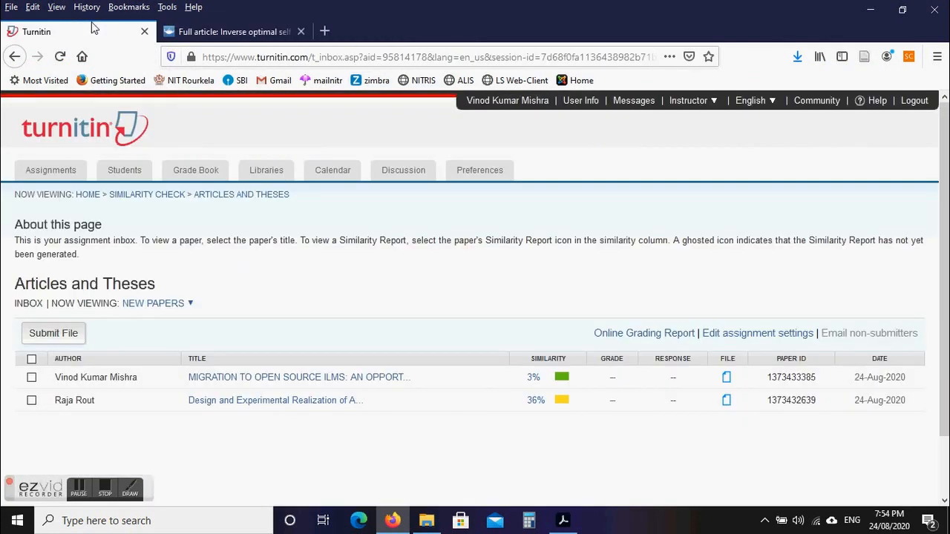
click(304, 34)
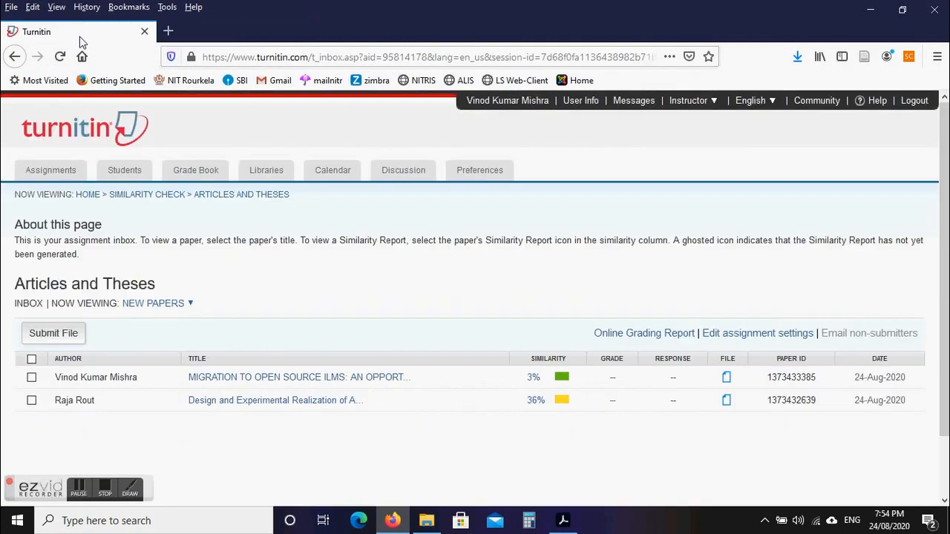
click(300, 32)
Reload the assignment inbox so the underwater vehicle paper shows 7% instead of 36%.
click(361, 382)
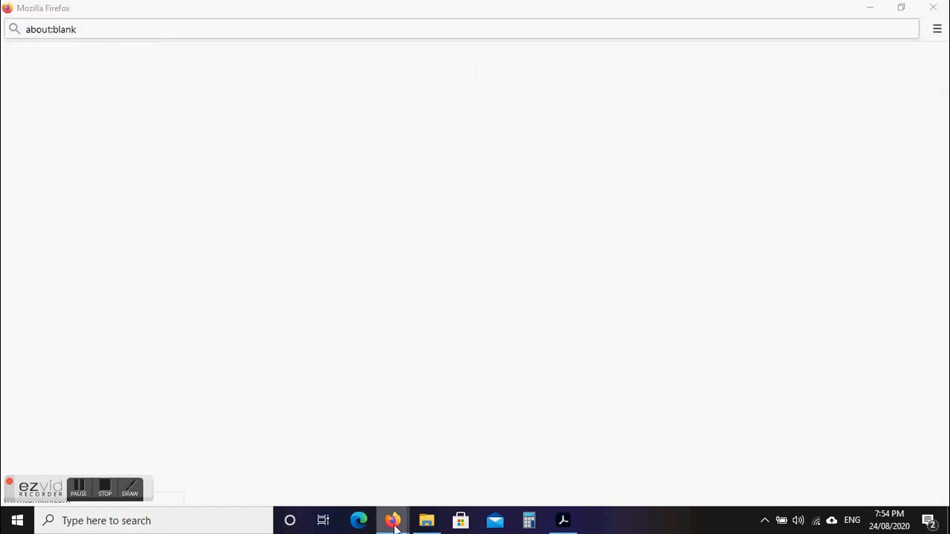
click(327, 460)
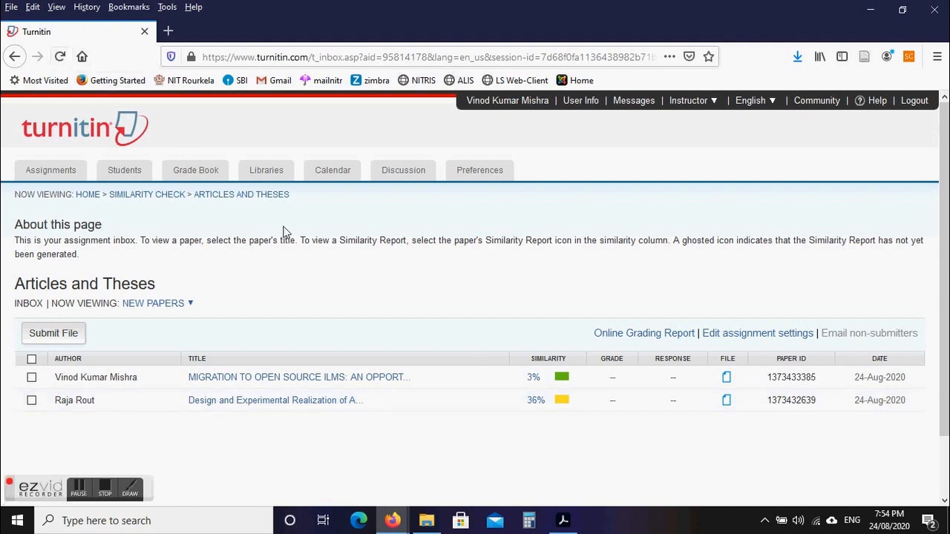
click(59, 56)
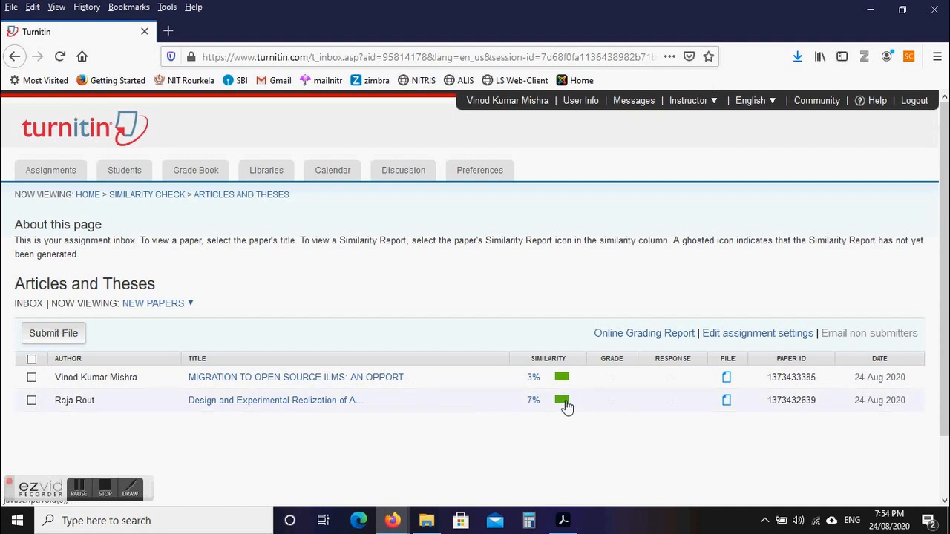
click(392, 520)
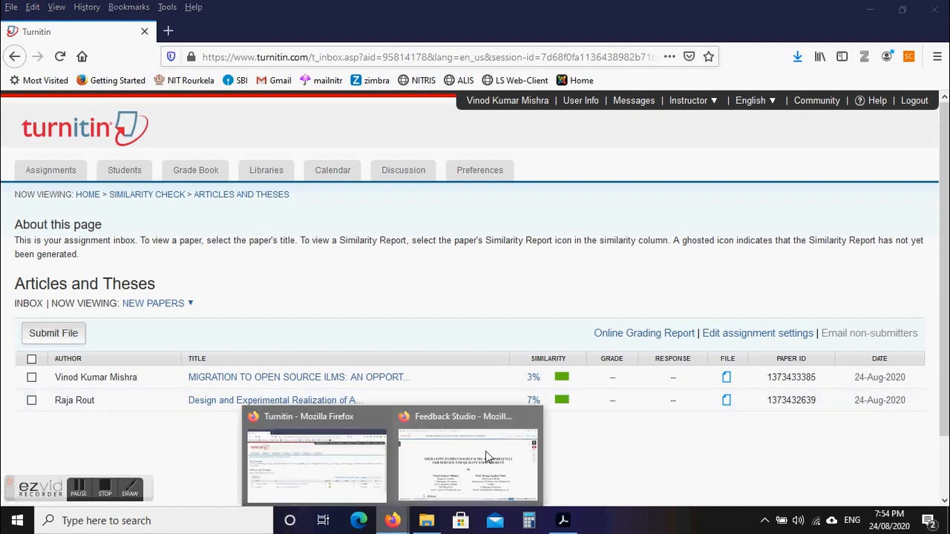
Open the ILMS paper's 3% match overview and follow the mishravk.com source, which returns a 404.
click(486, 456)
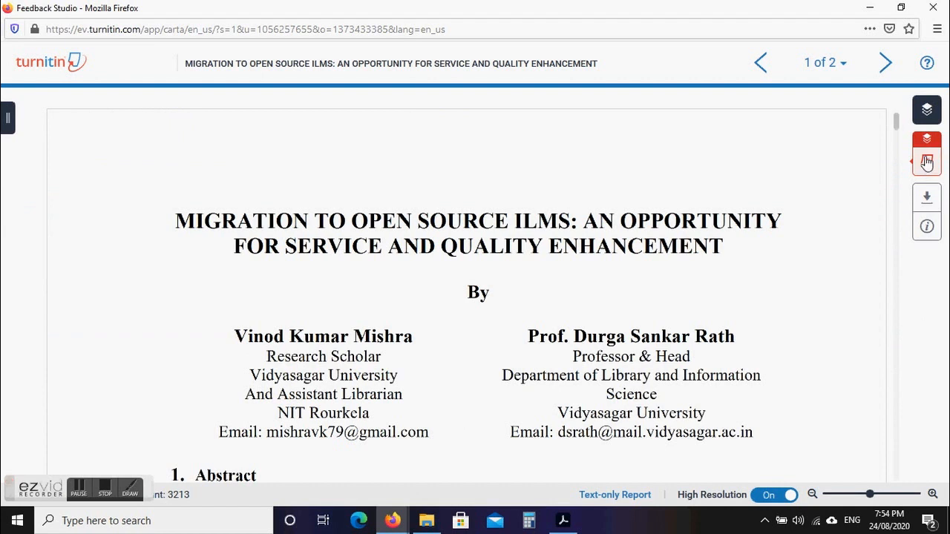
mouse_move(926, 162)
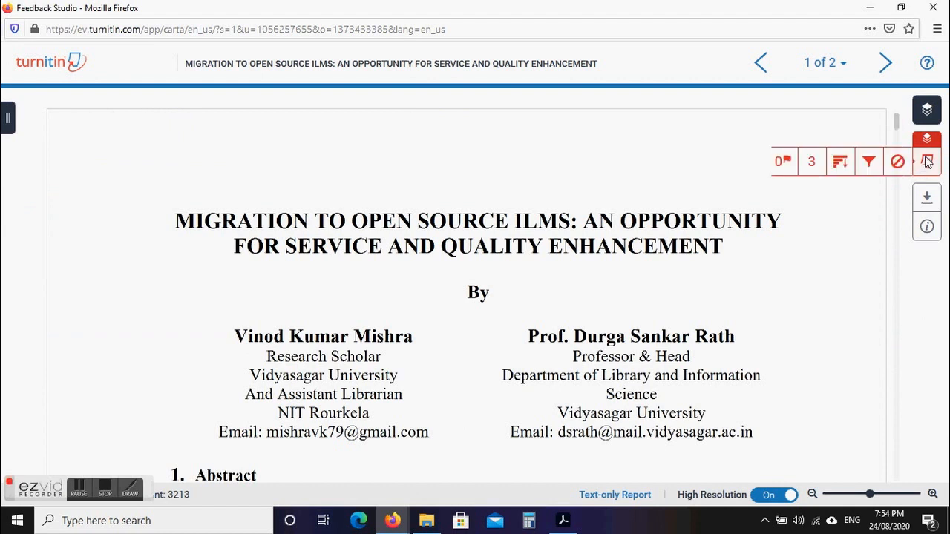
click(813, 164)
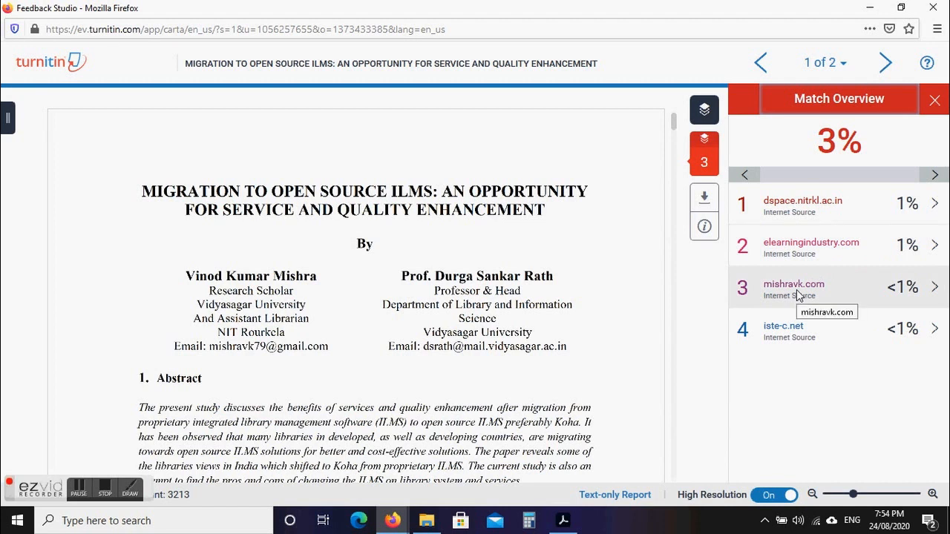
click(798, 295)
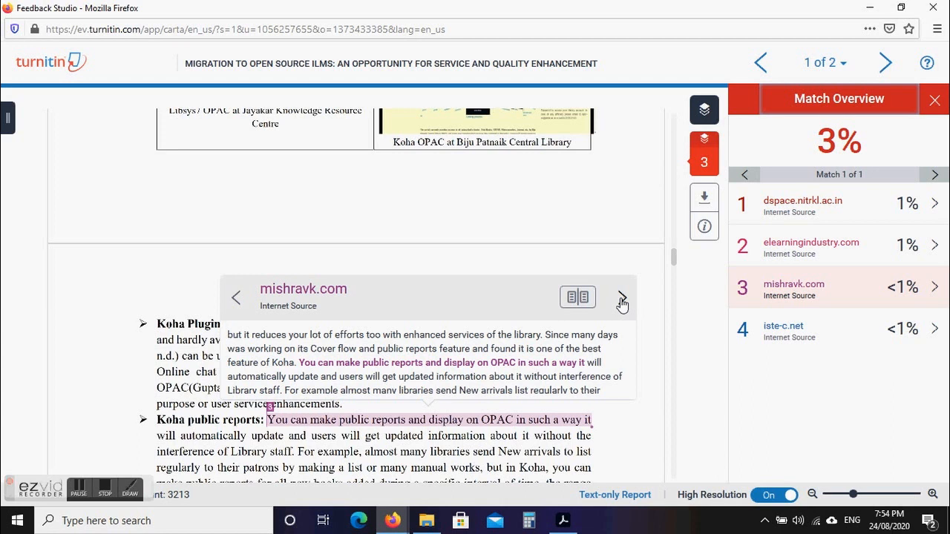
click(307, 296)
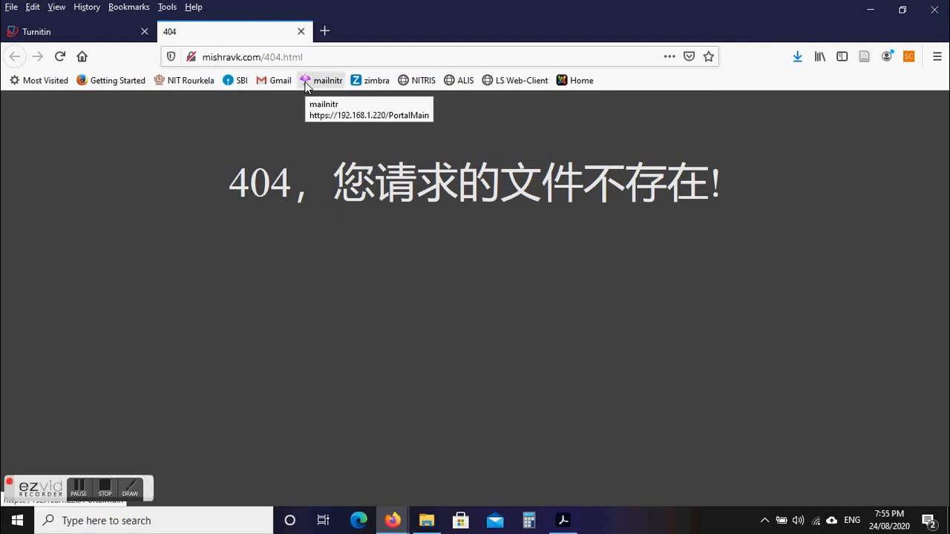
Close the 404 mishravk.com tab and return to the ILMS paper's Feedback Studio report.
click(300, 31)
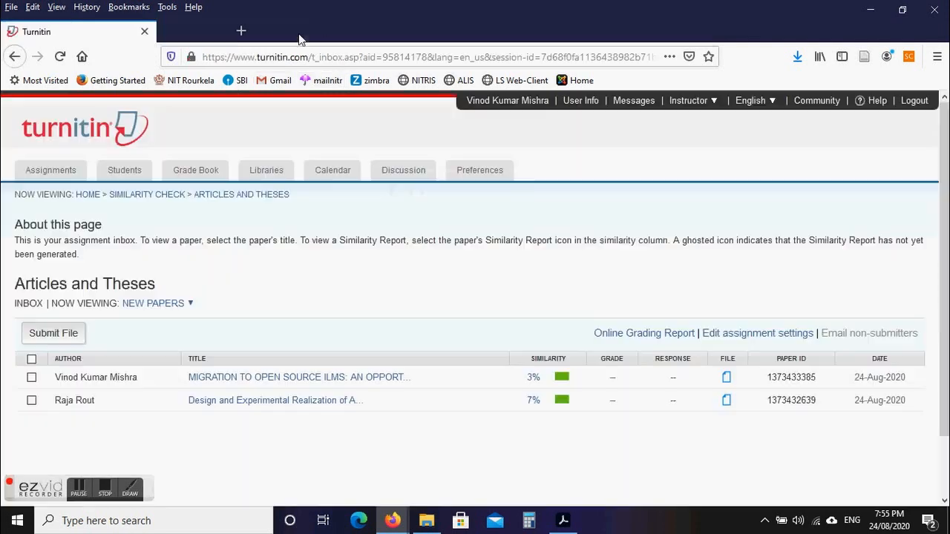
mouse_move(393, 522)
click(475, 438)
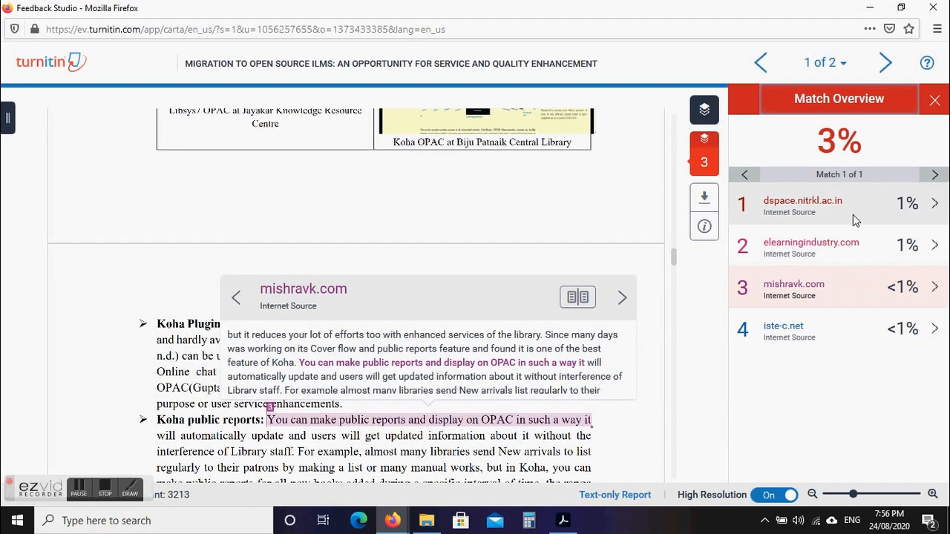
Jump to the dspace.nitrkl.ac.in match and show its breakdown: internet source and student paper, 1% each.
click(901, 208)
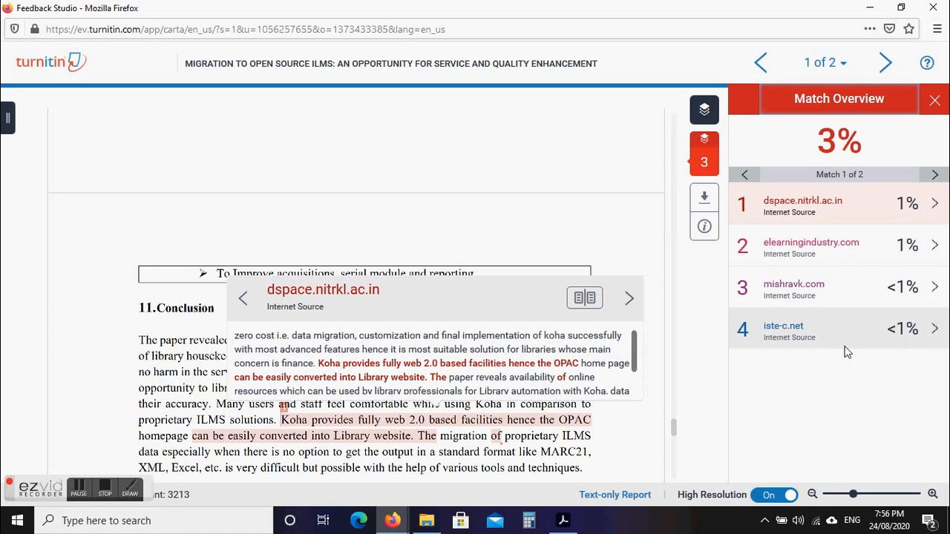
click(934, 204)
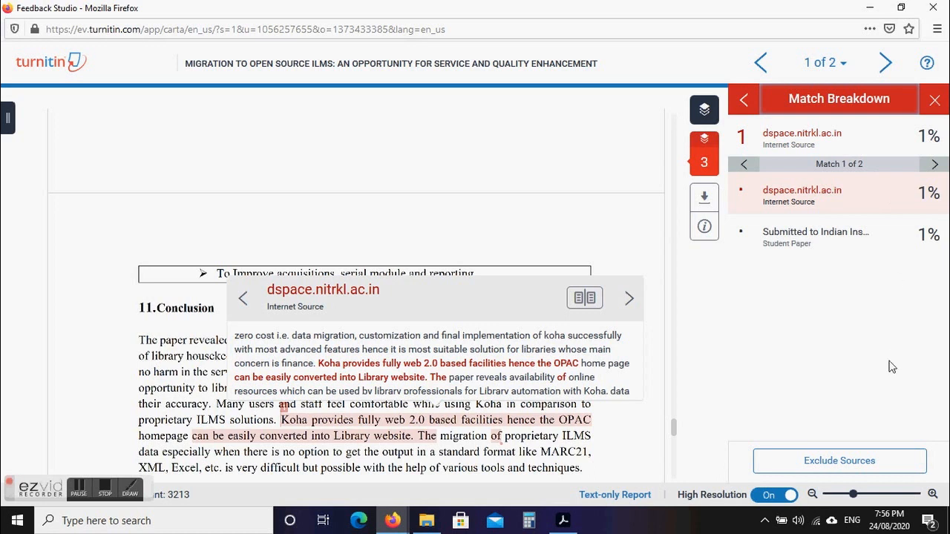
Exclude the dspace.nitrkl.ac.in source from the report, then close the side panel and Feedback Studio.
click(878, 246)
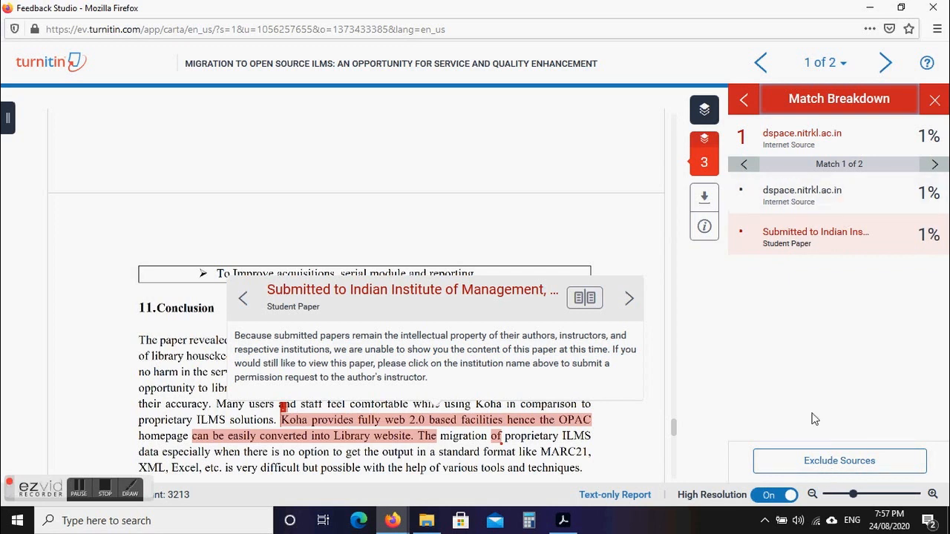
click(814, 466)
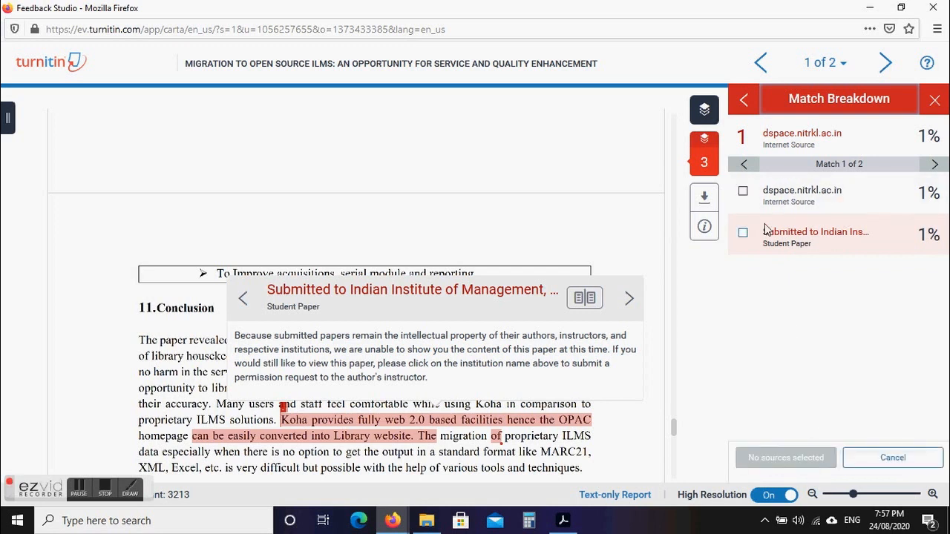
click(743, 191)
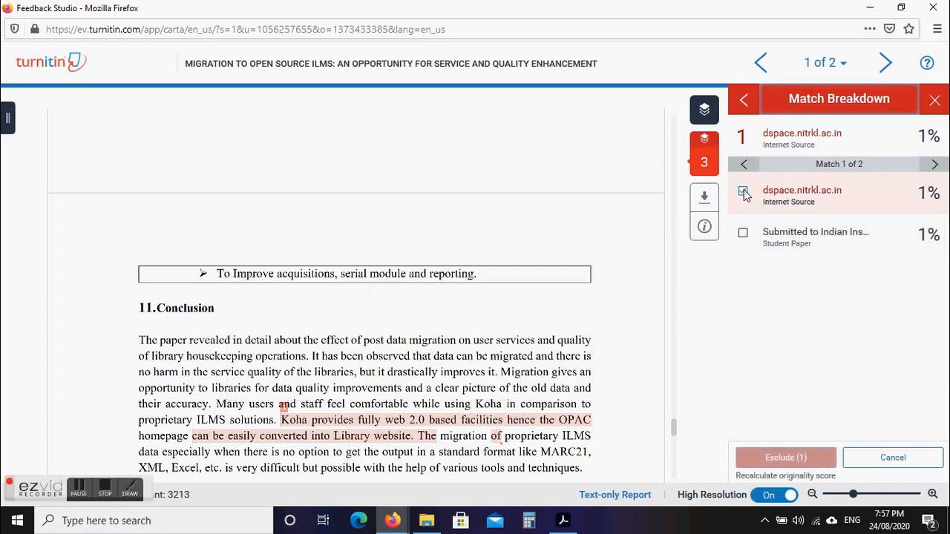
click(773, 459)
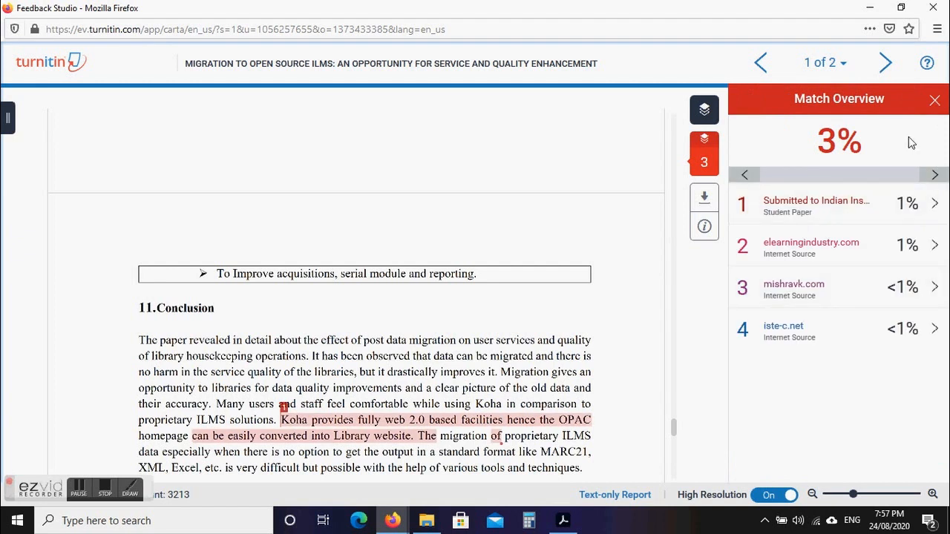
click(935, 104)
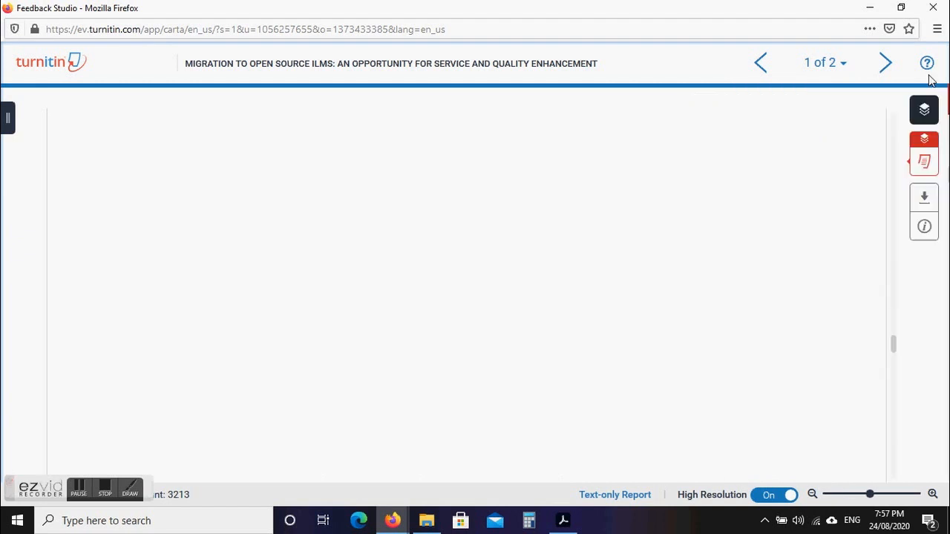
click(933, 8)
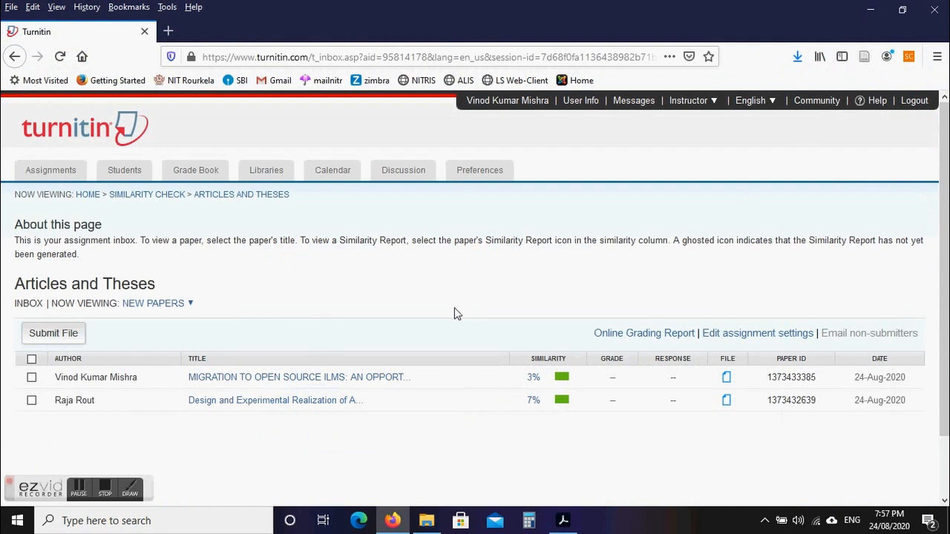
View the Similarity check class's Students list, which has no enrolled students, then the Grade Book.
scroll(945, 137, down, 2)
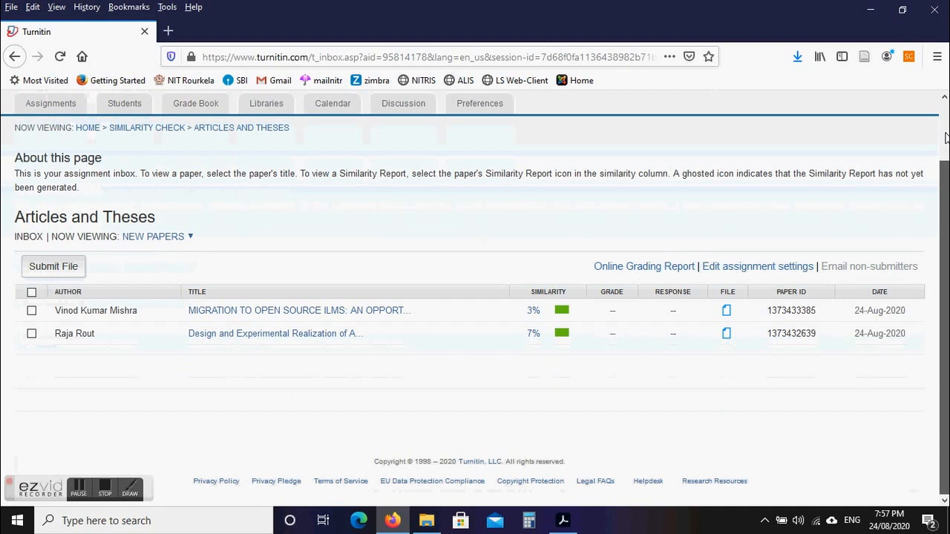
scroll(945, 138, up, 2)
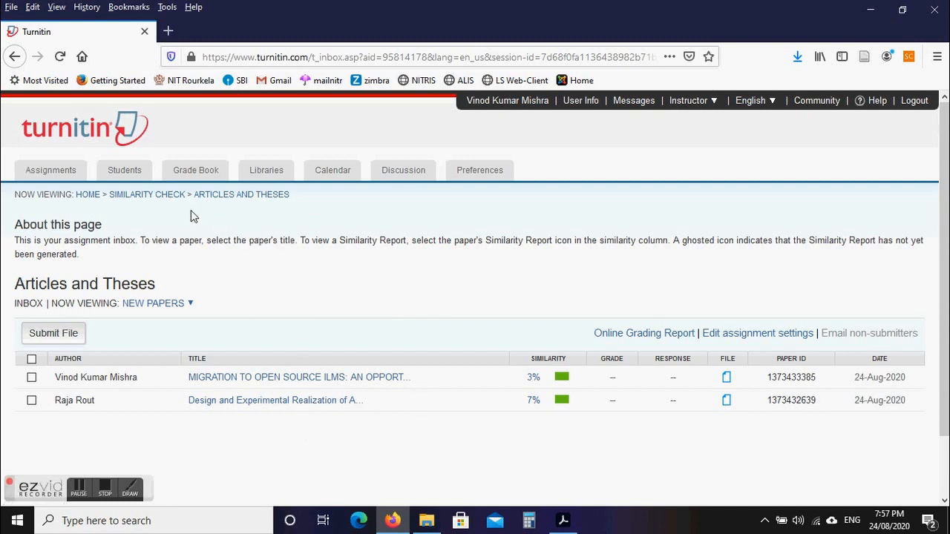
click(127, 174)
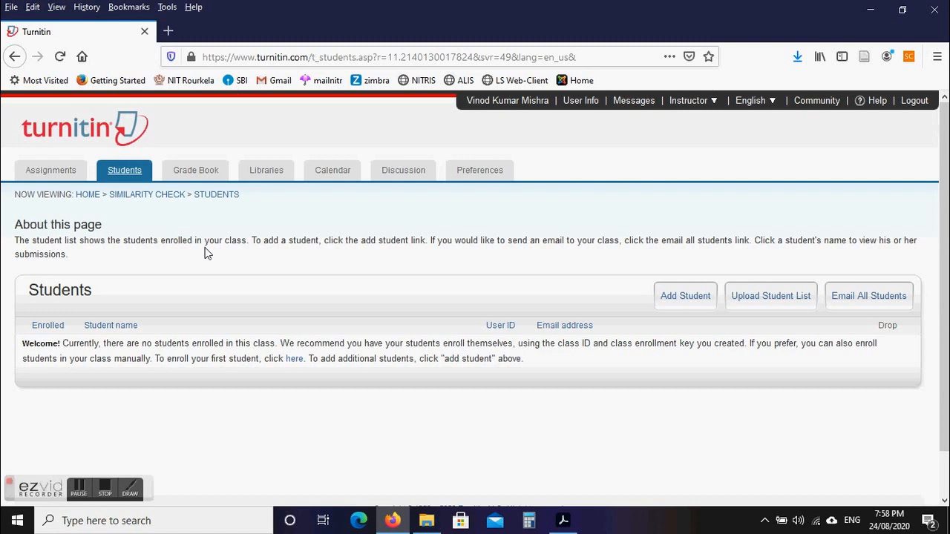
click(189, 174)
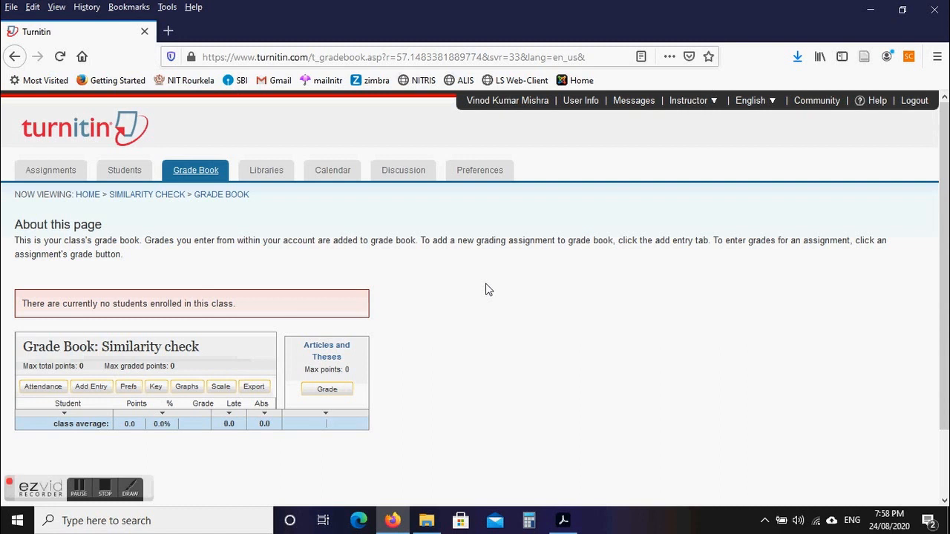
Return via Students to the class homepage and edit the Articles and Theses assignment settings.
click(125, 172)
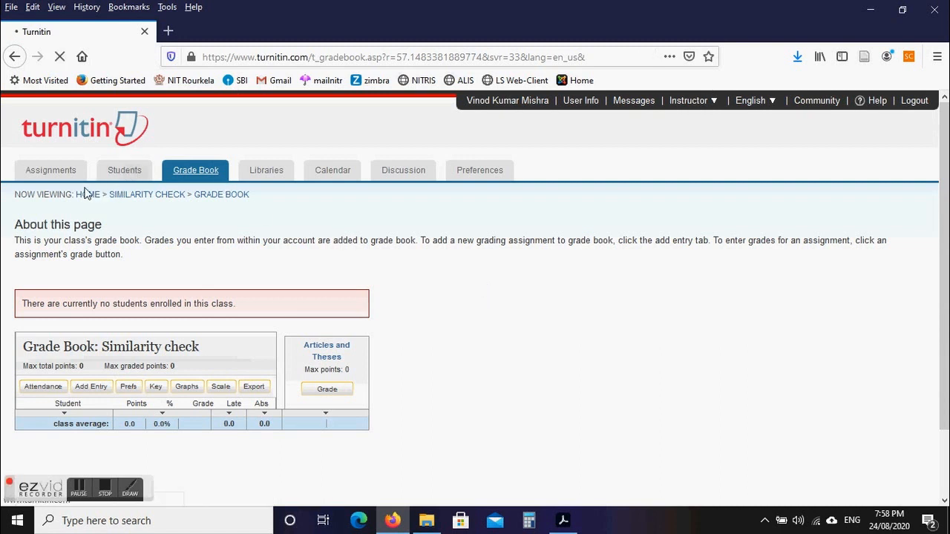
click(57, 173)
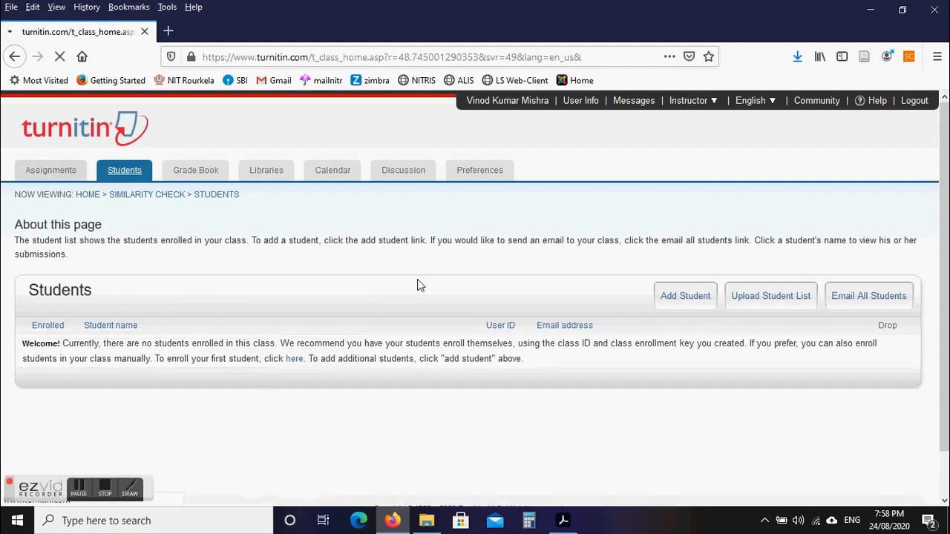
scroll(946, 210, down, 1)
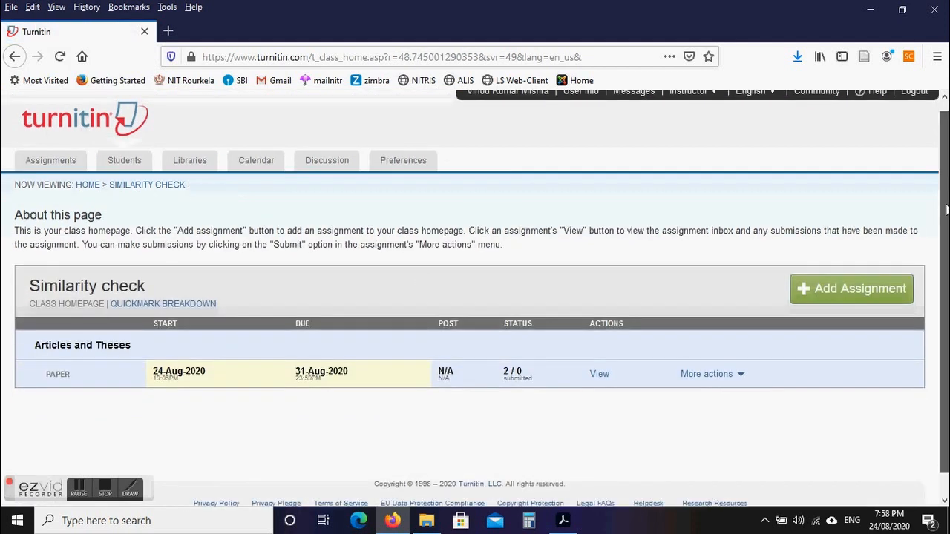
scroll(945, 210, down, 1)
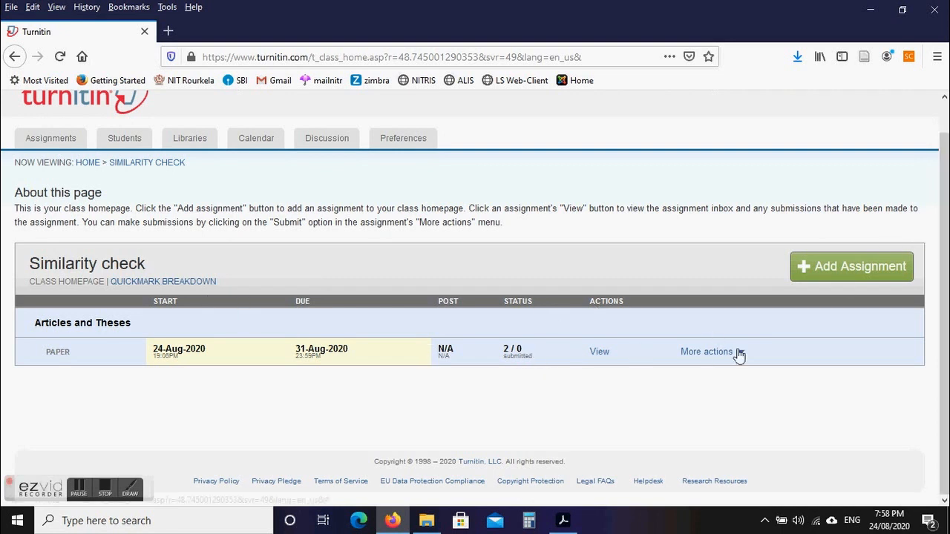
mouse_move(740, 357)
click(684, 370)
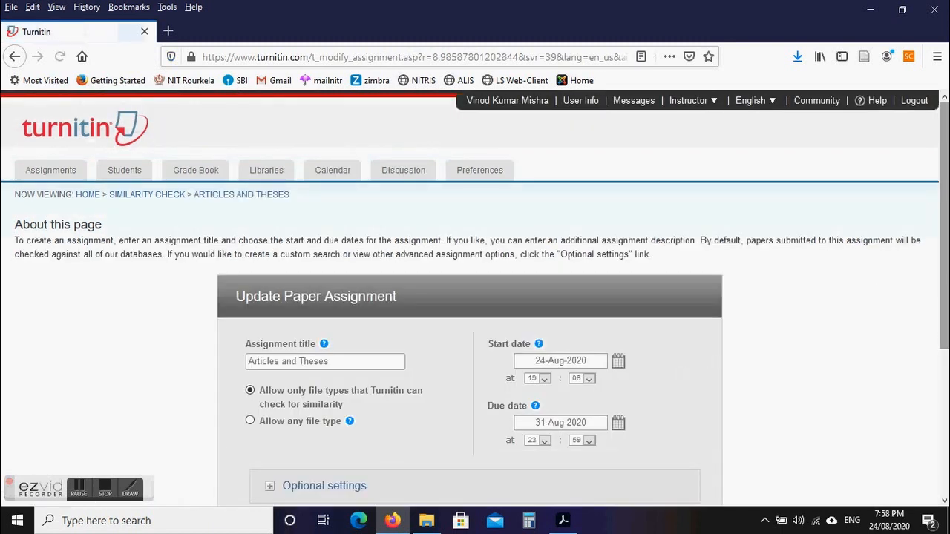
Expand Optional settings, leaving report timing unchanged and papers stored in no repository.
drag(948, 227, 948, 324)
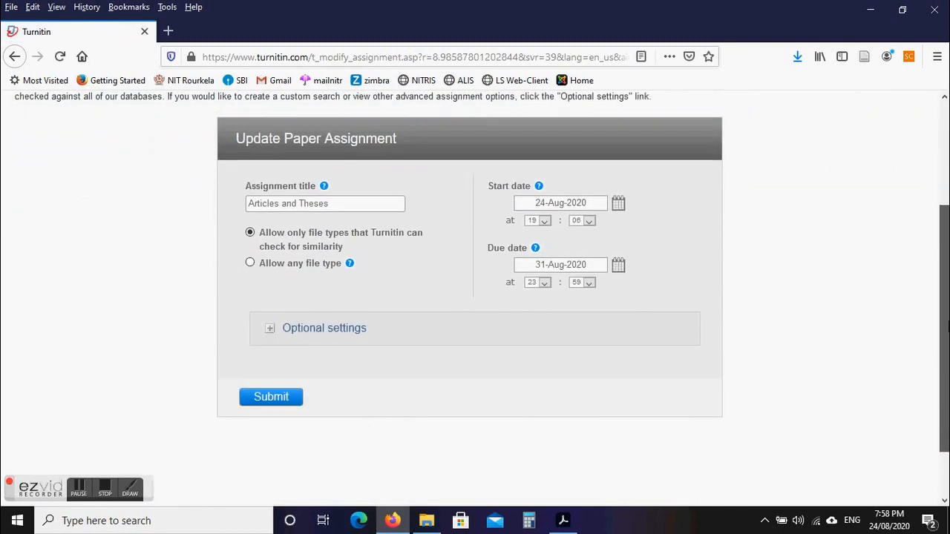
click(329, 331)
drag(939, 195, 940, 311)
click(377, 205)
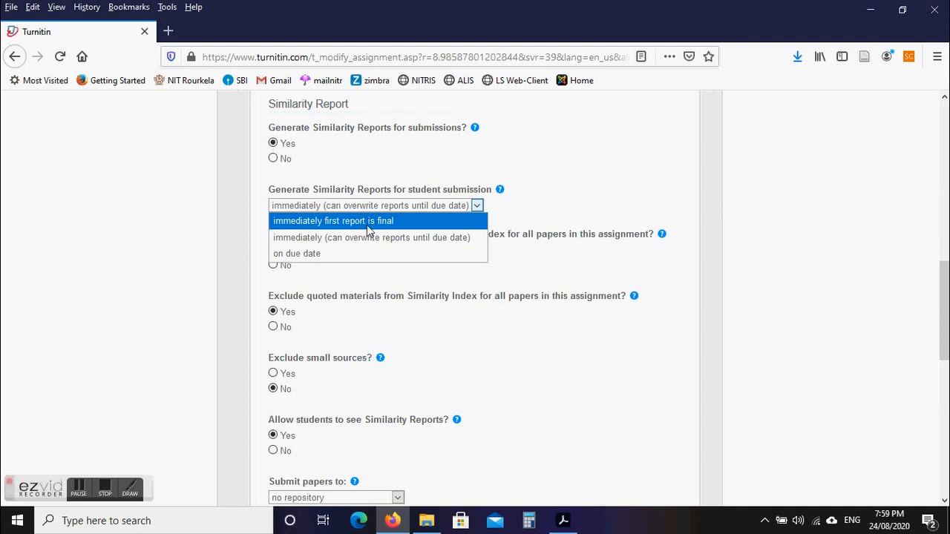
click(406, 158)
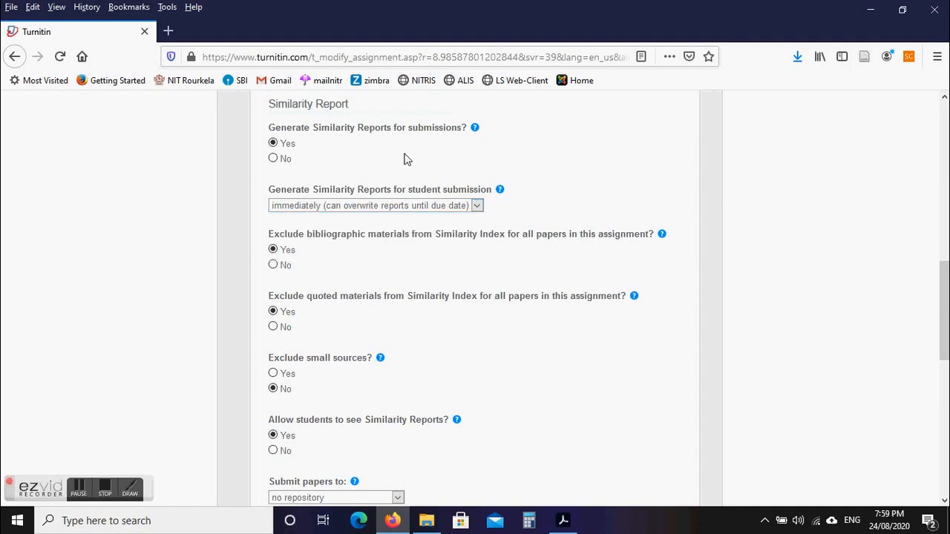
scroll(460, 261, down, 4)
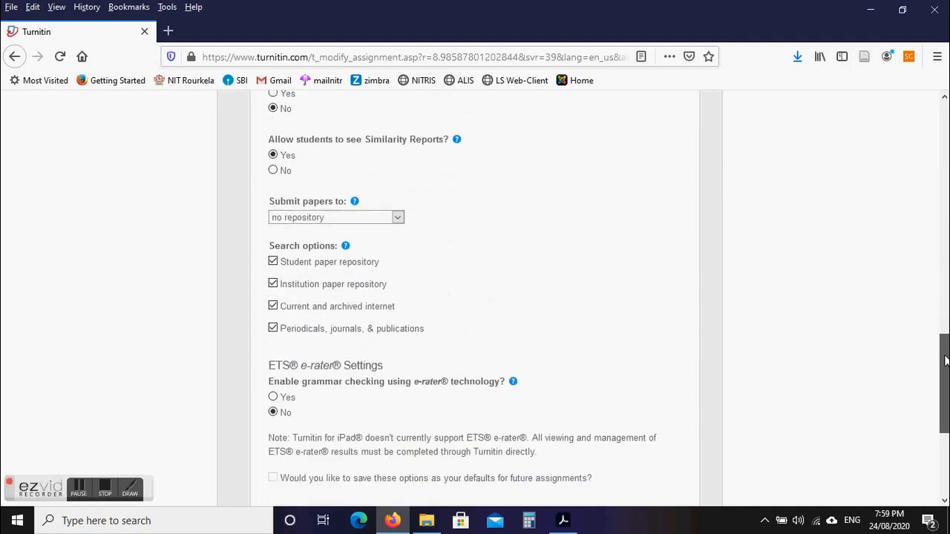
click(328, 200)
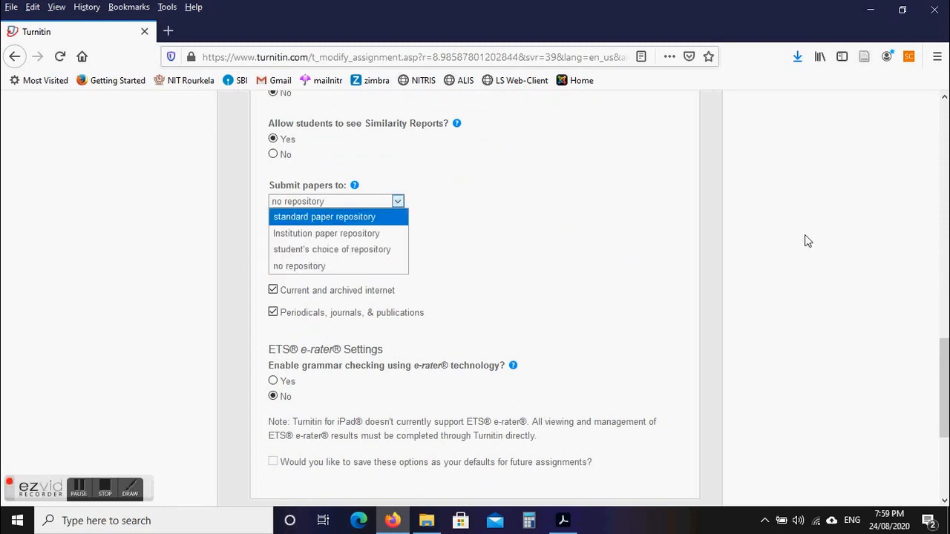
click(892, 279)
drag(948, 374, 949, 403)
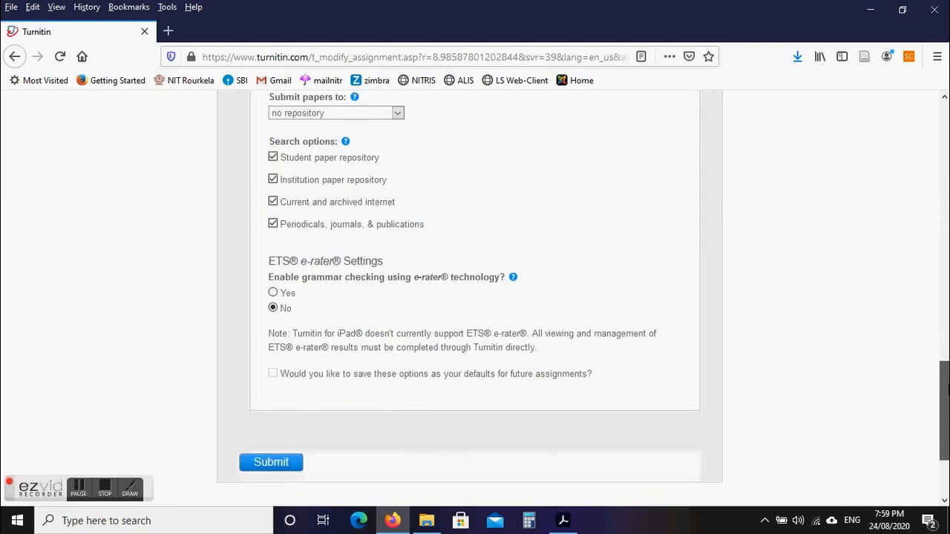
Enable e-rater grammar checking with the Advanced ETS handbook and submit the assignment settings.
click(273, 290)
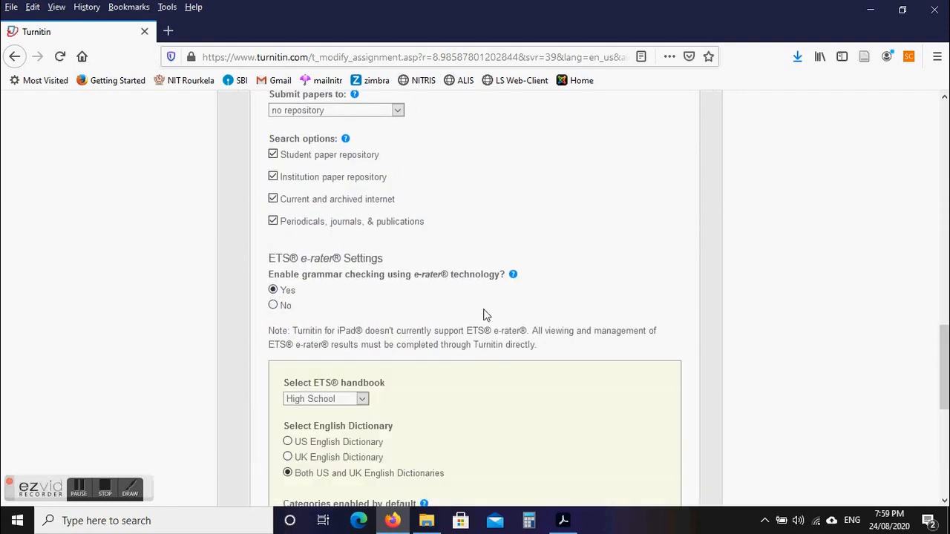
click(321, 399)
click(297, 415)
scroll(498, 381, down, 5)
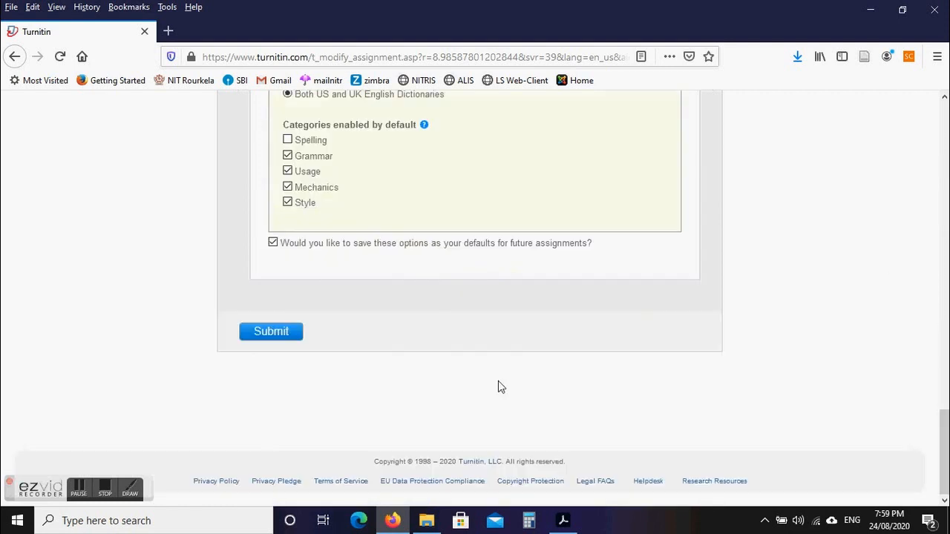
click(251, 335)
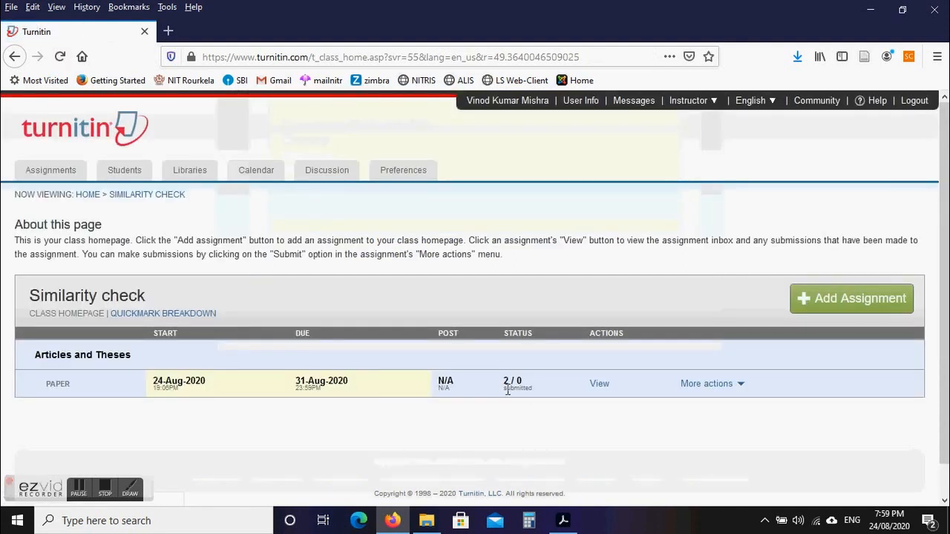
click(597, 383)
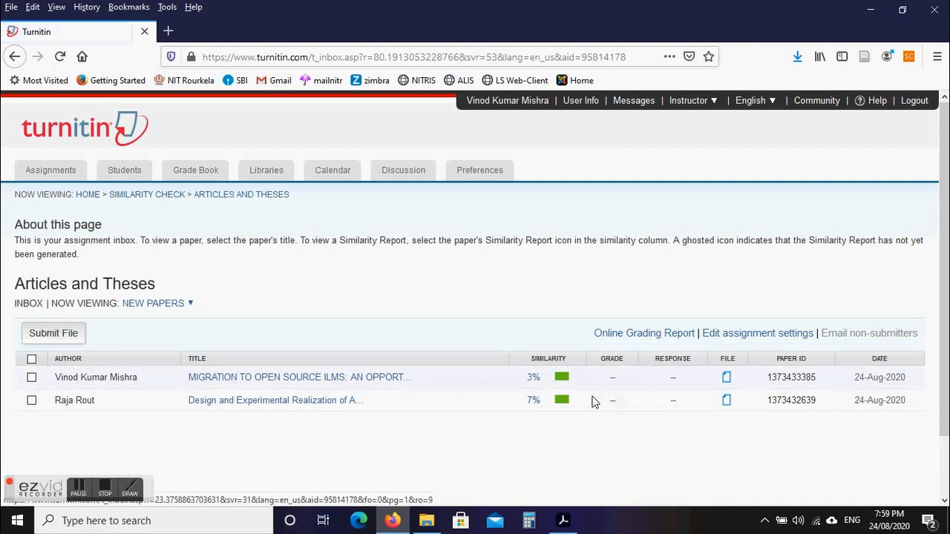
Open the ILMS paper's 3% report and show its e-rater results: 14 Grammar, 20 Mechanics issues.
click(562, 380)
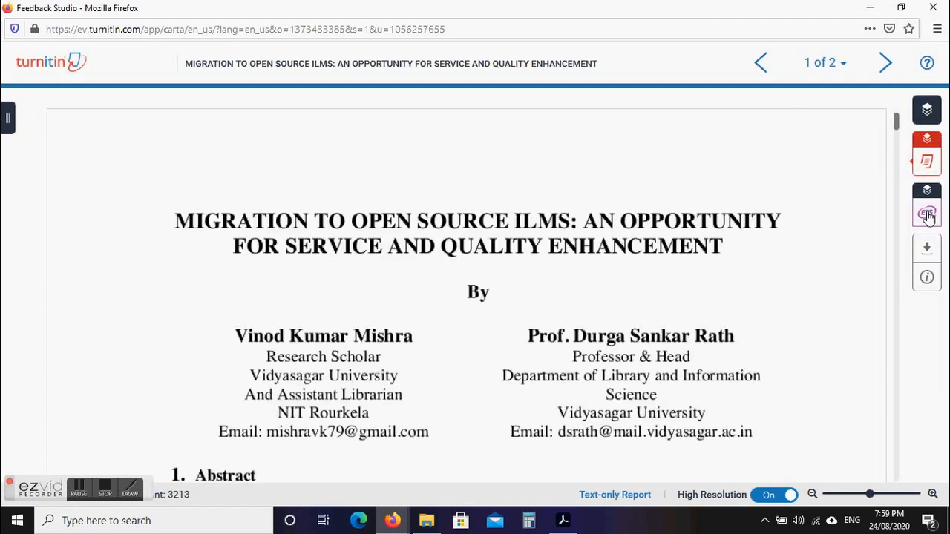
click(927, 214)
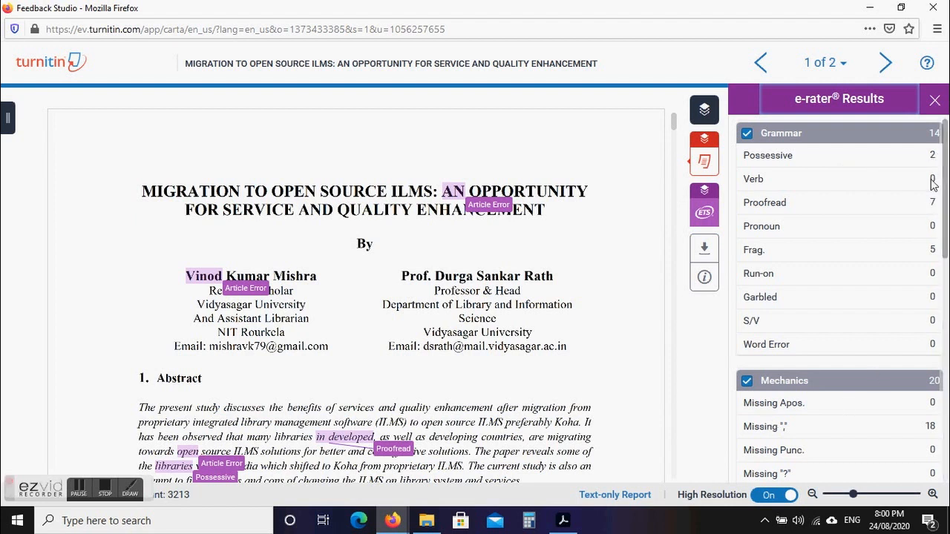
Review the e-rater Results categories (14 Grammar, including 7 Proofread and 5 fragments), then close the panel.
scroll(947, 200, down, 10)
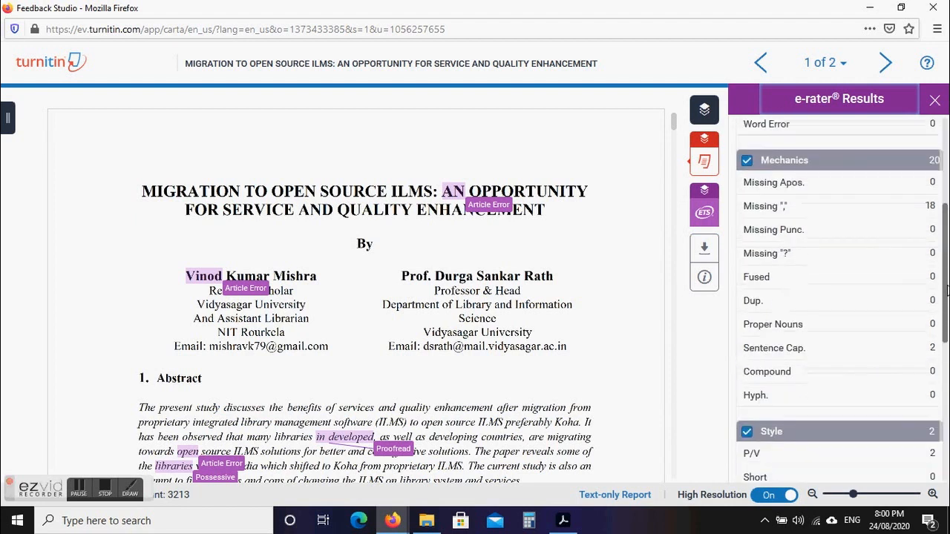
scroll(842, 300, down, 3)
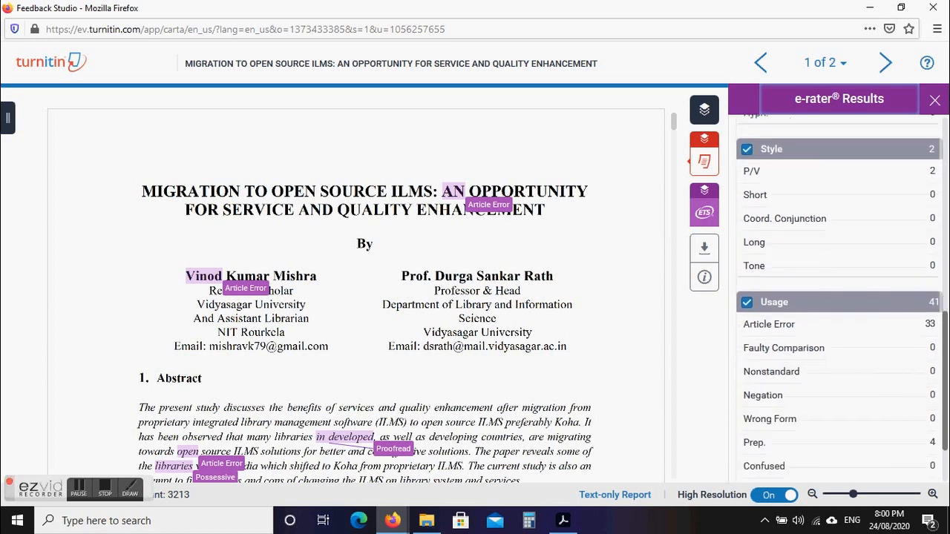
scroll(842, 299, down, 2)
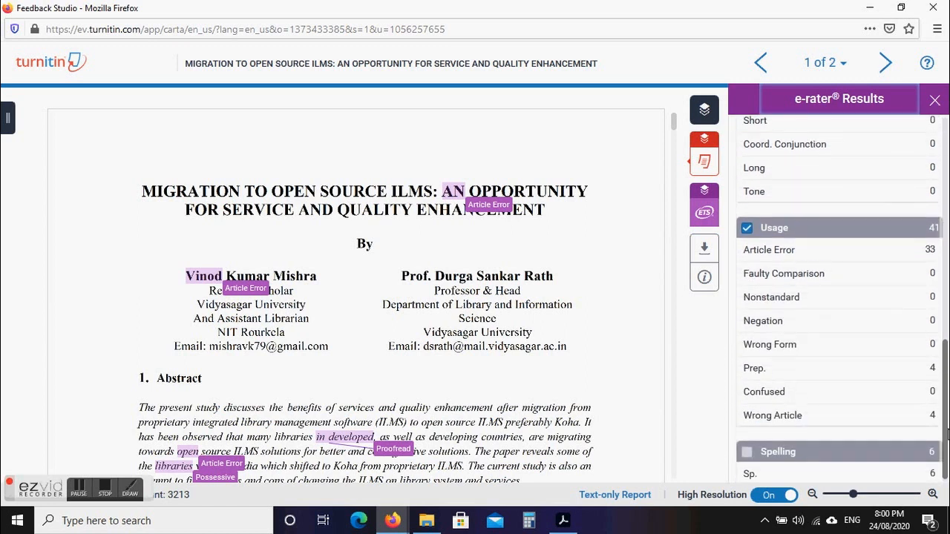
scroll(842, 300, up, 15)
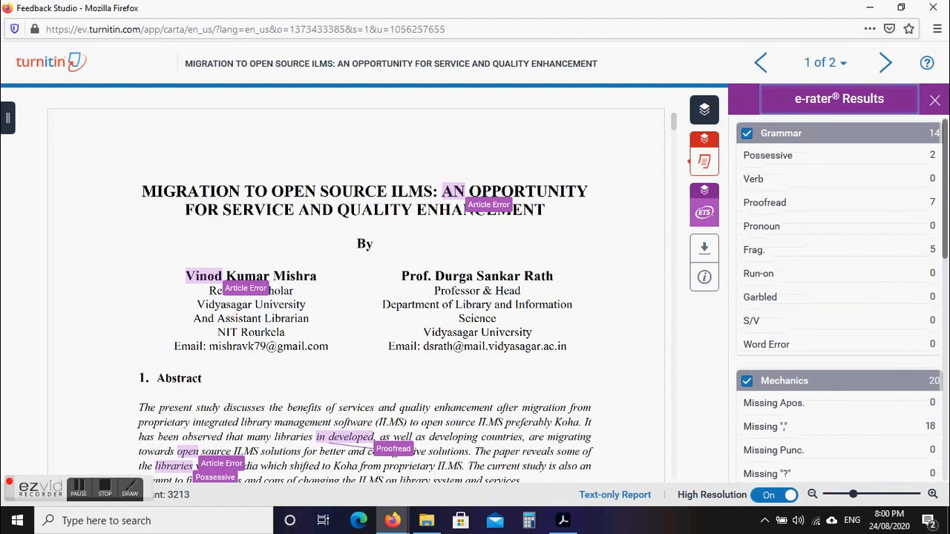
click(934, 99)
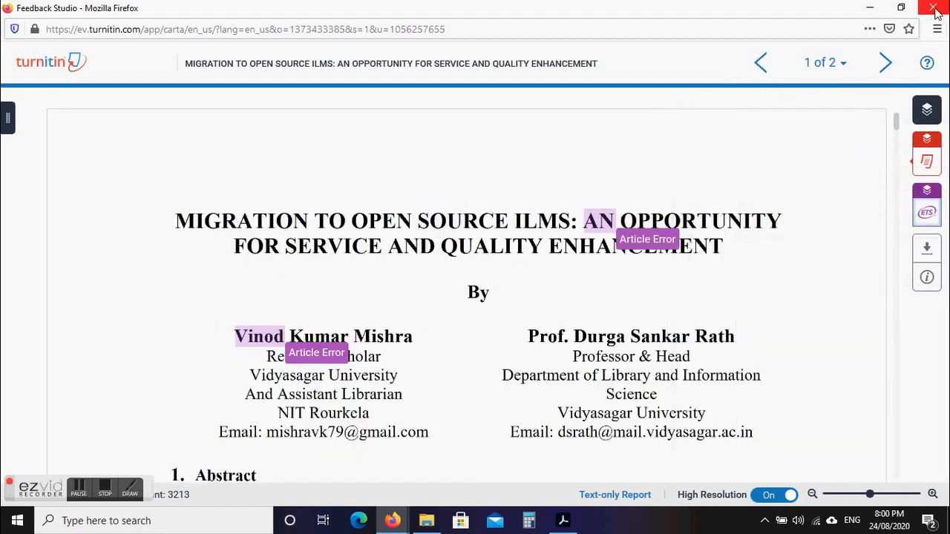